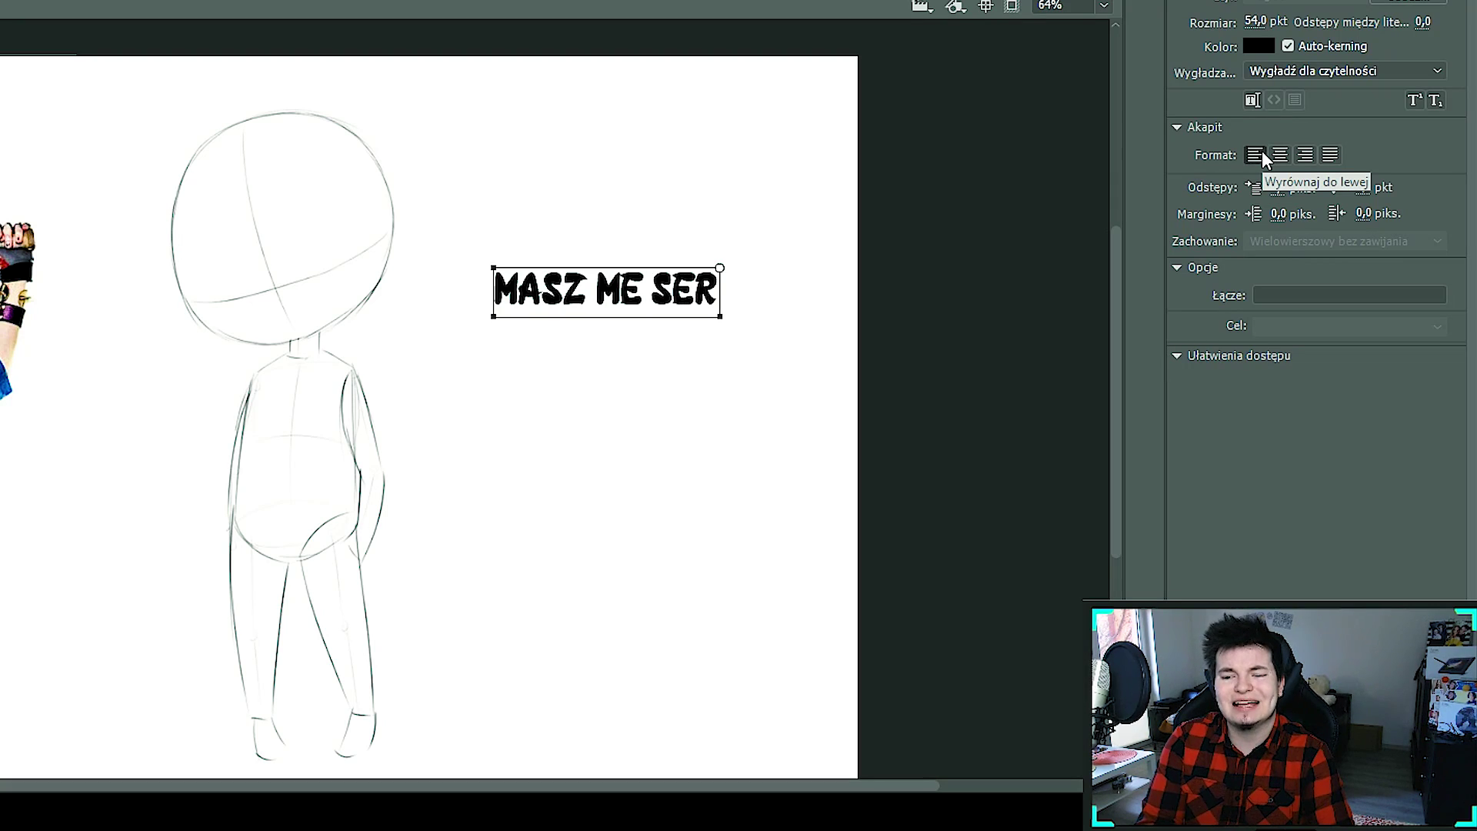
Type the lyric line 'MASZ ME SERCE TU NA DLONI', fix the accented letters, and start a new line.
text(CE TU NA Dłon)
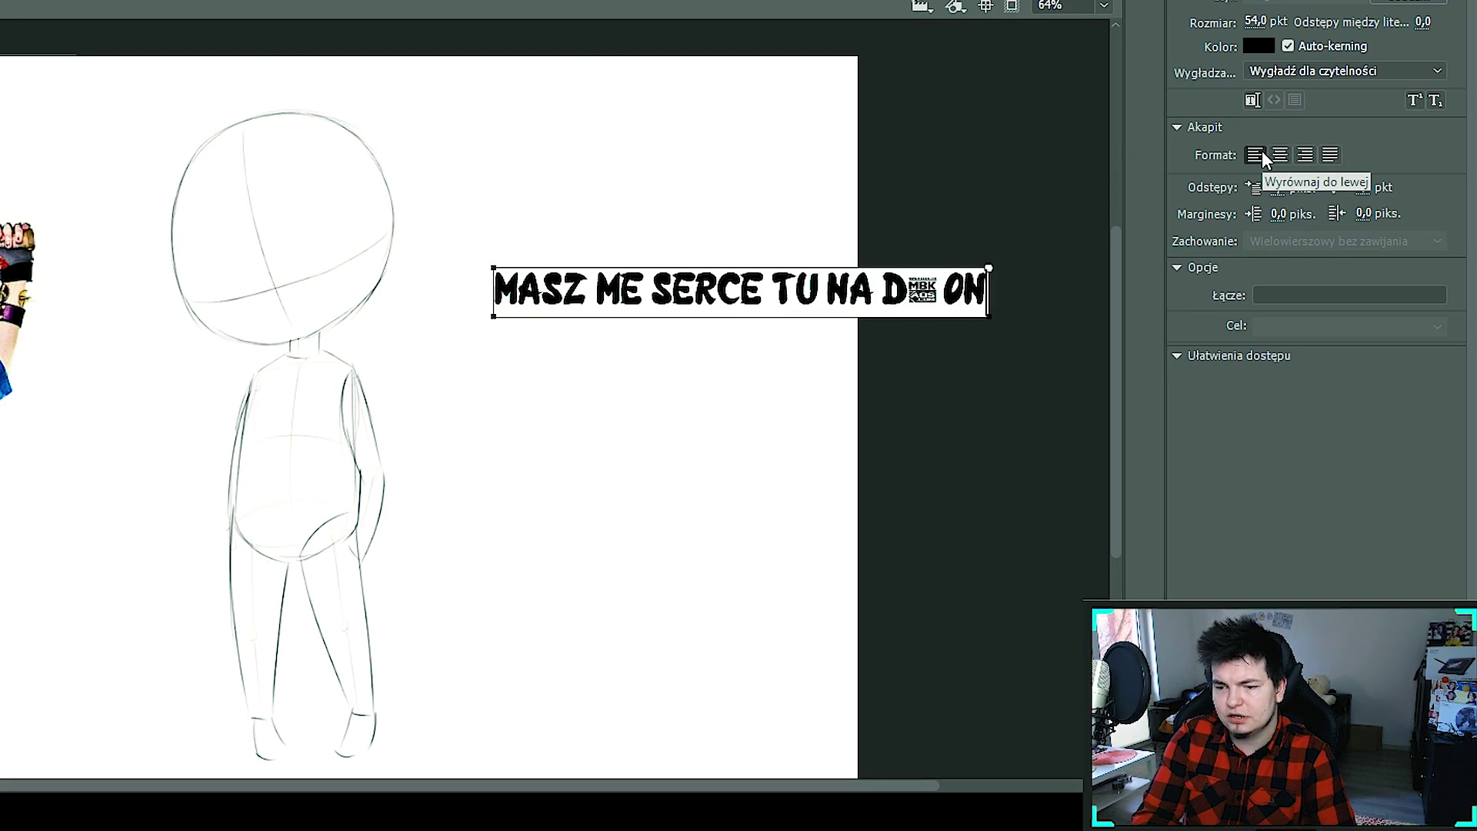
key(BackSpace)
key(BackSpace)
key(BackSpace)
text(loni)
key(Return)
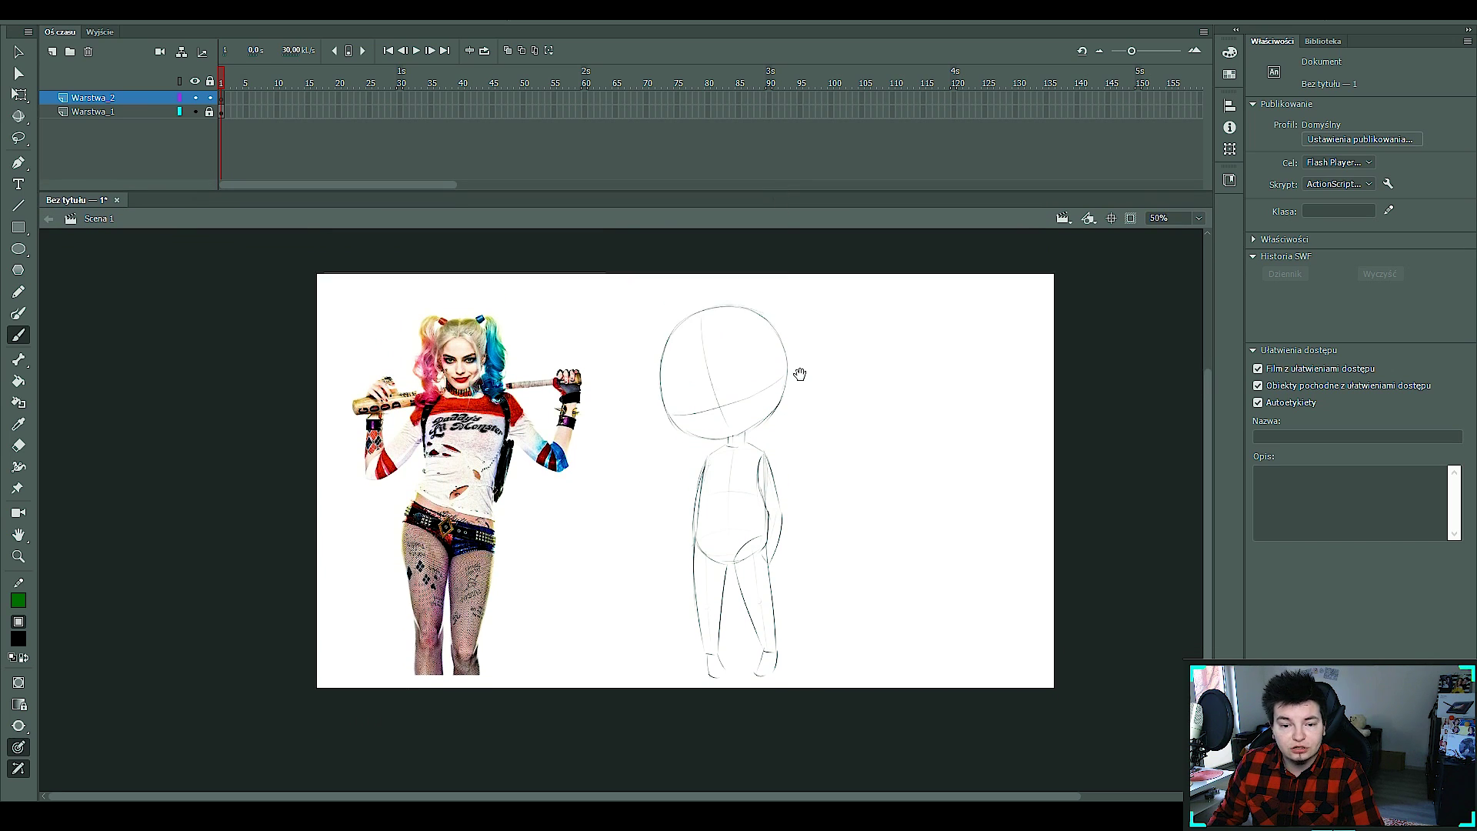
Undo a test brush stroke, zoom in on the chibi sketch, and return to the Brush.
key(b)
drag(876, 291, 388, 720)
key(z)
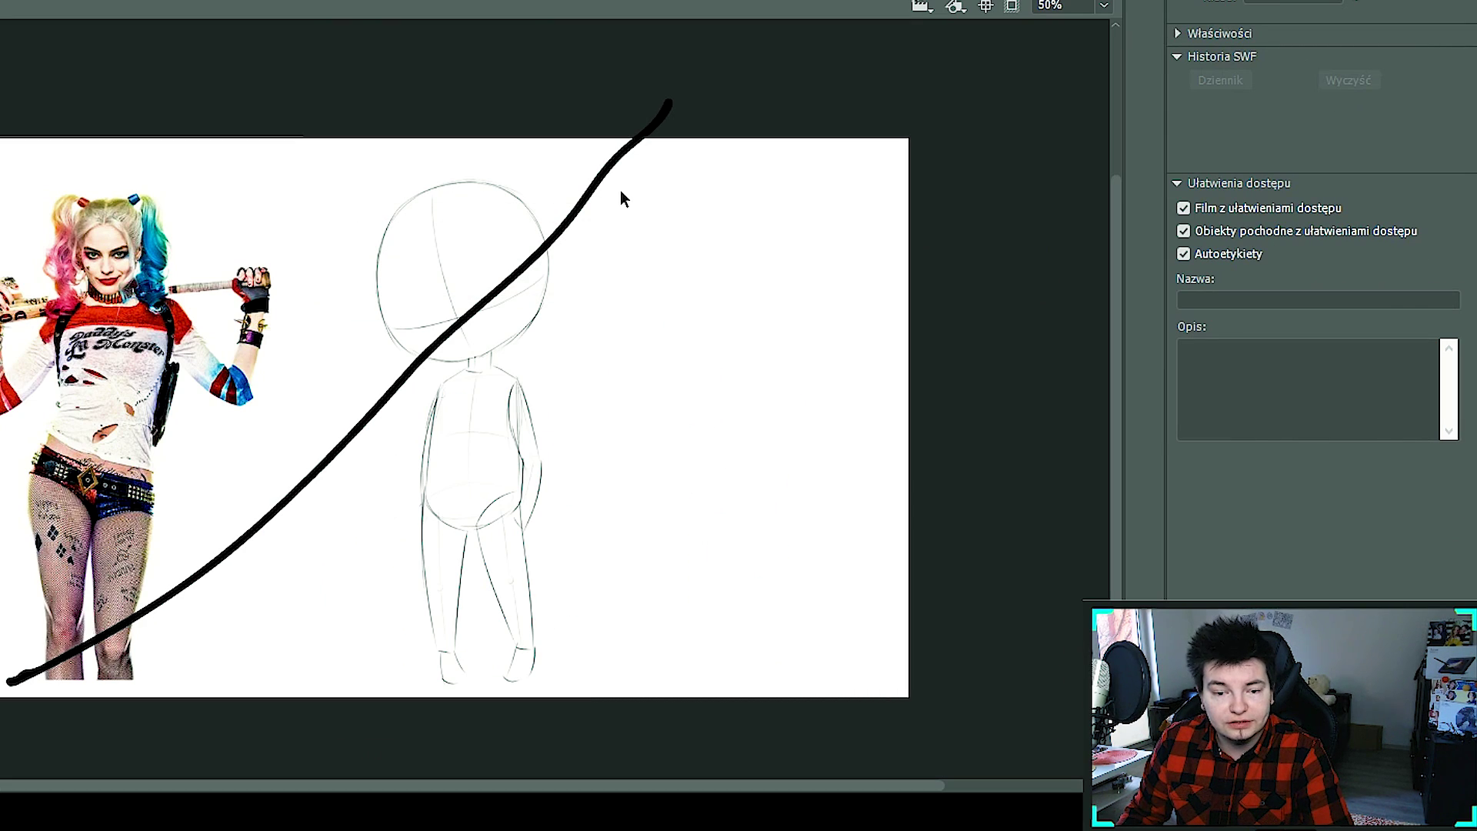
key(ctrl+z)
drag(680, 132, 17, 692)
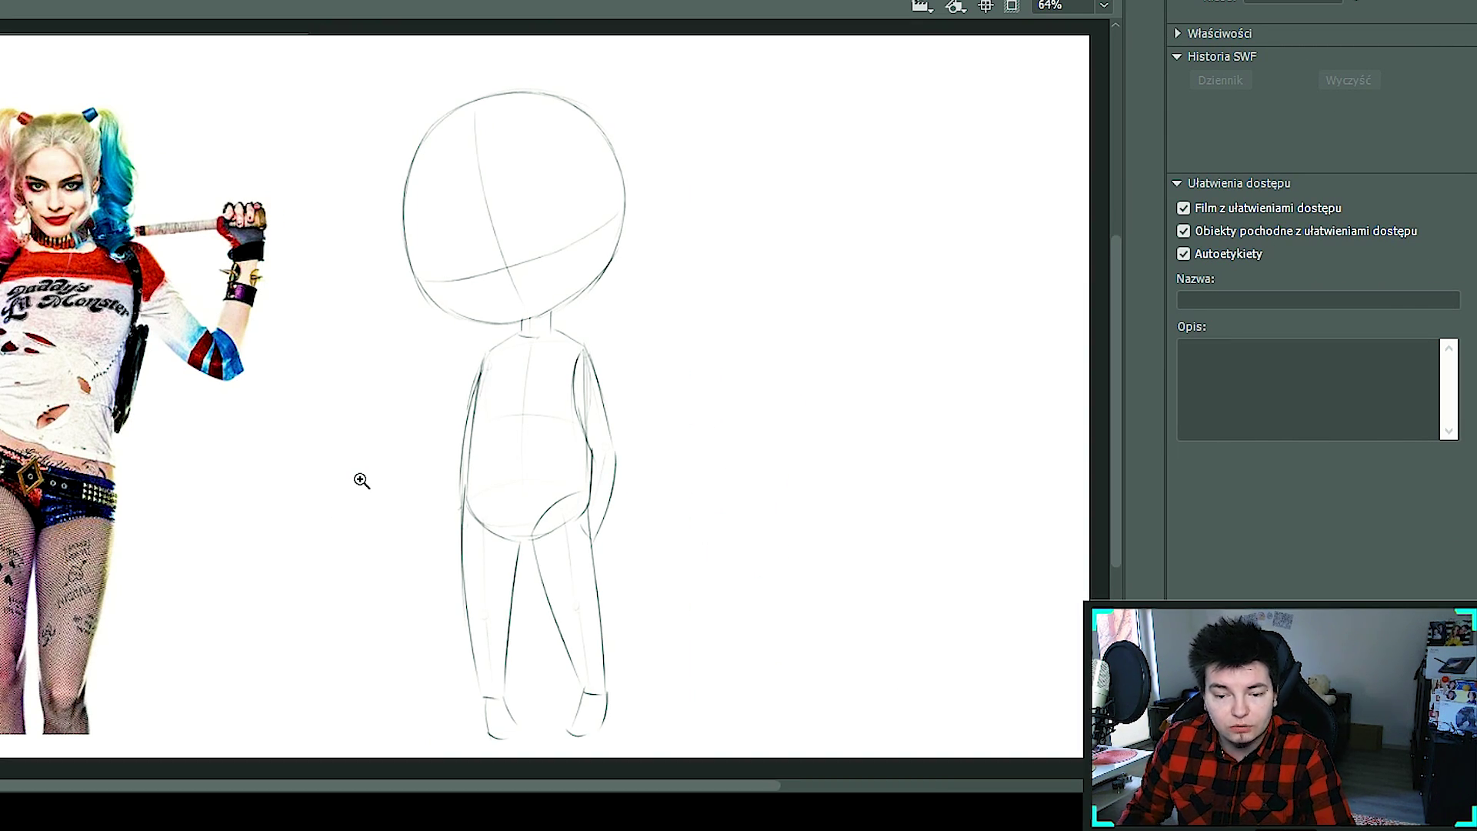
key(b)
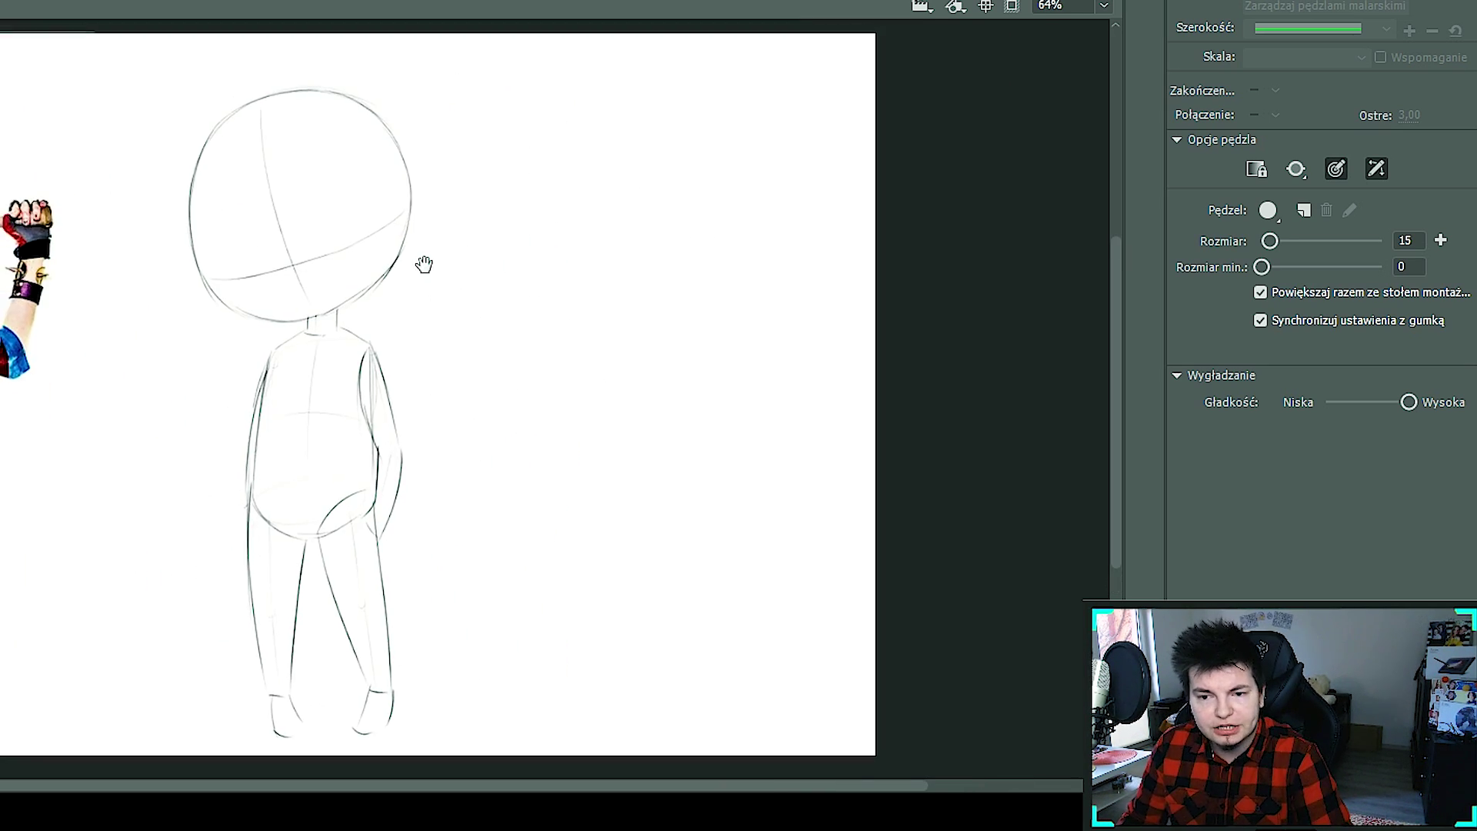
Type the lyric lines ending 'DLONI' and 'gamoni' right of the head, then move the block up-left.
key(t)
click(746, 416)
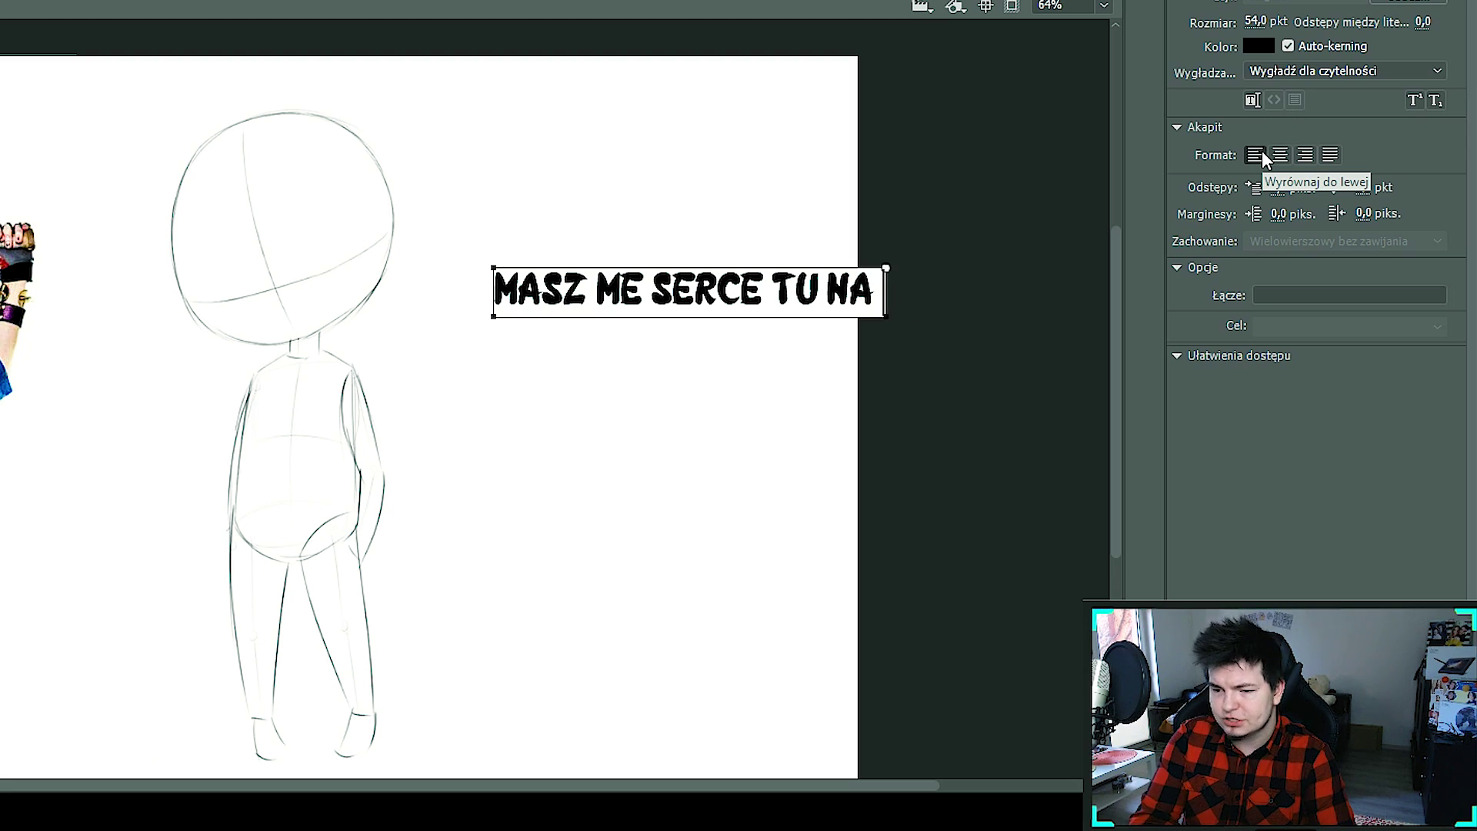
text(DŁON)
key(BackSpace)
key(BackSpace)
key(BackSpace)
text(LONI)
key(Return)
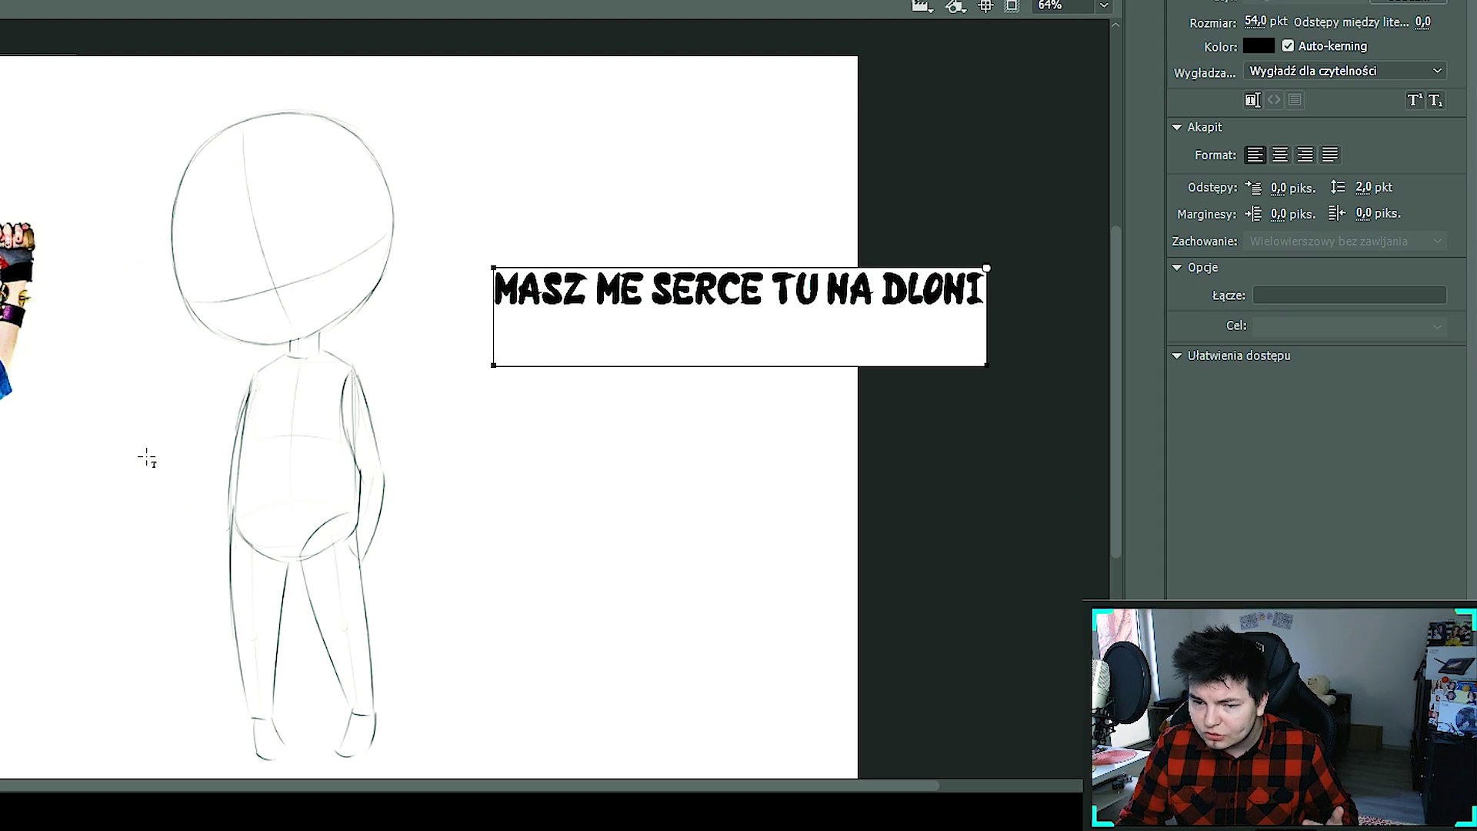
text(CHOCIAZ WO)
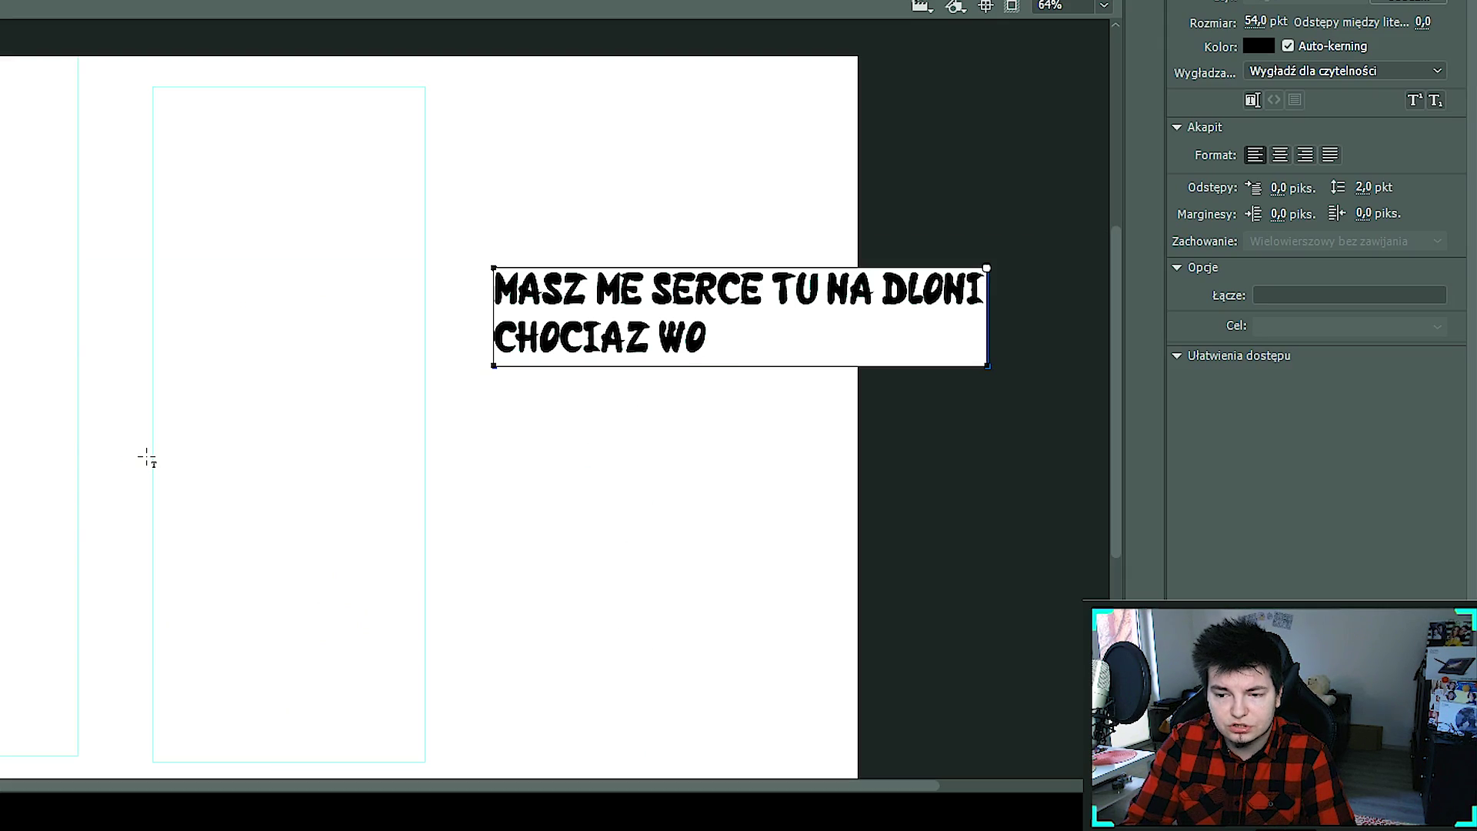
text(ó)
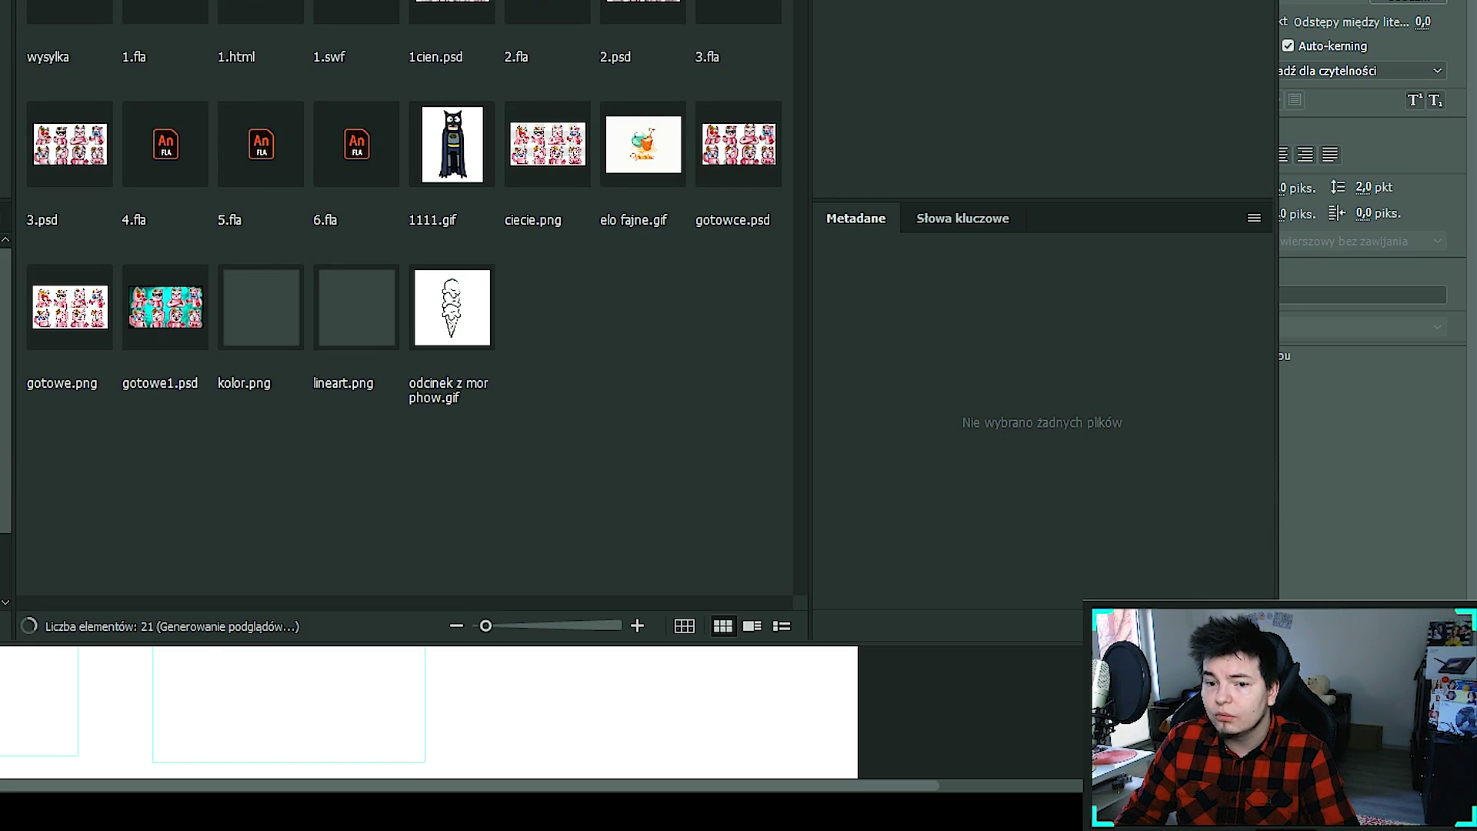
text(ó)
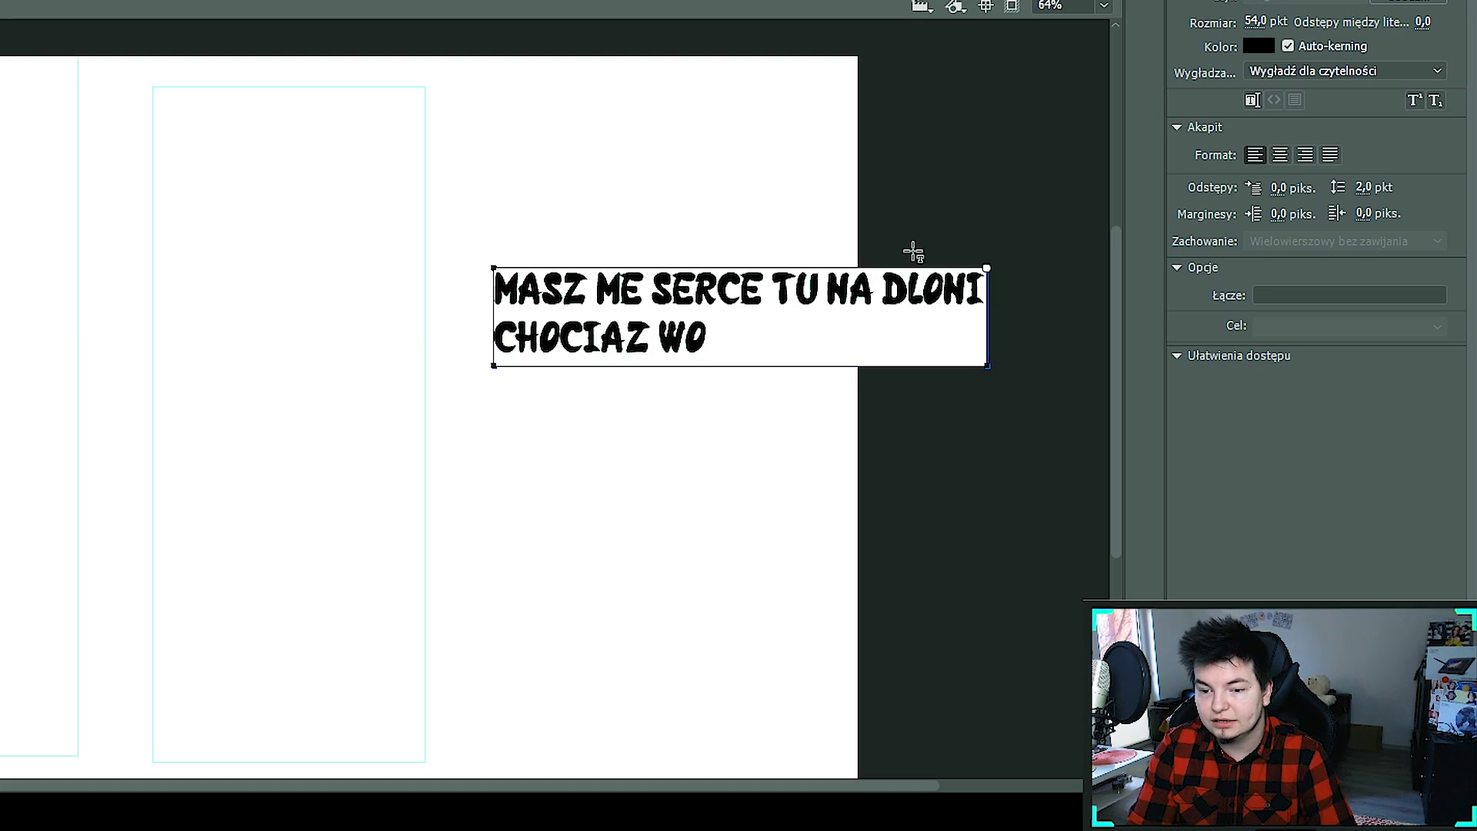
text(kole)
text(lno gamoni)
key(Return)
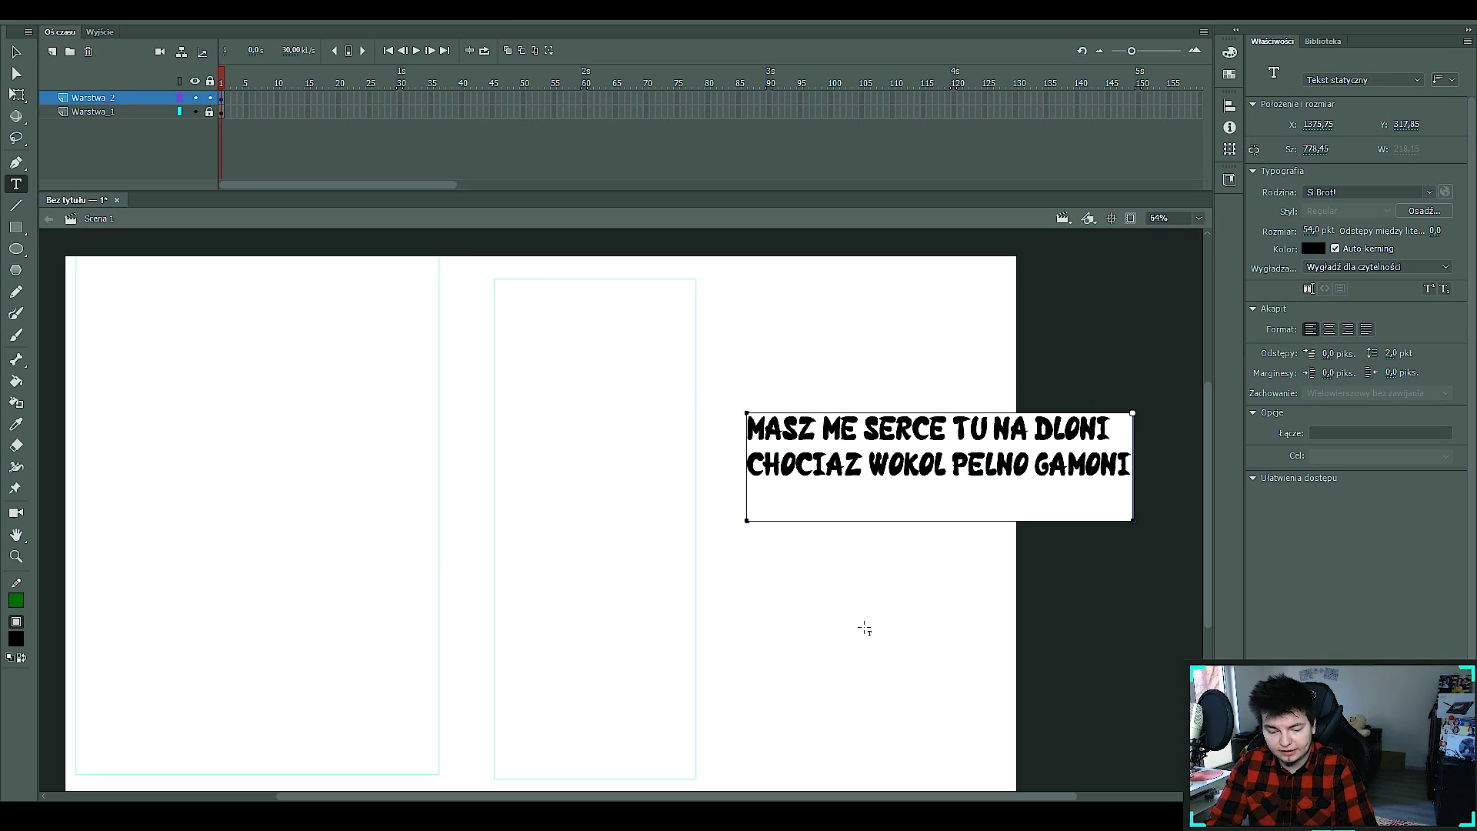
drag(780, 409, 738, 312)
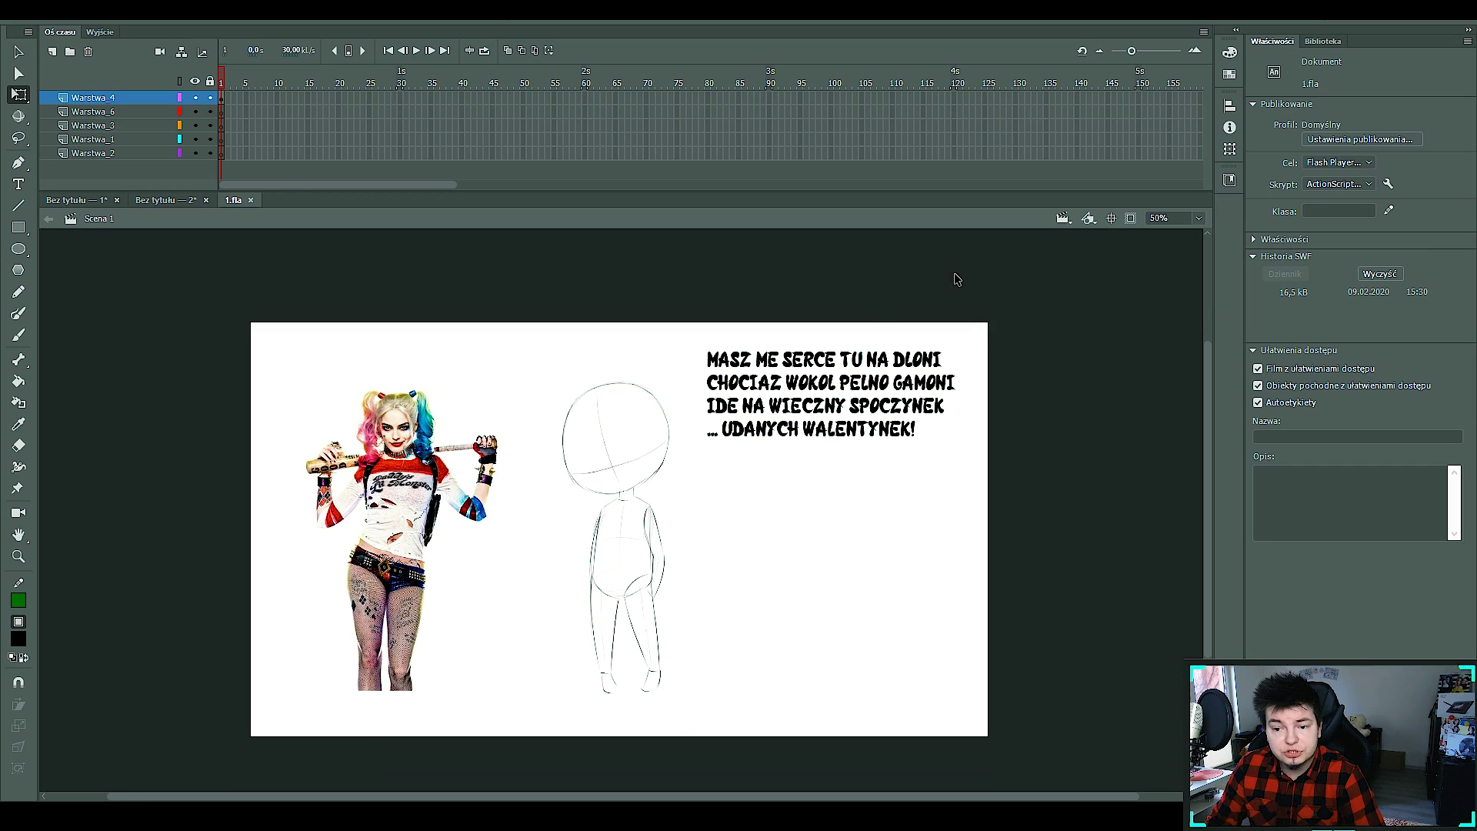
key(ctrl+equal)
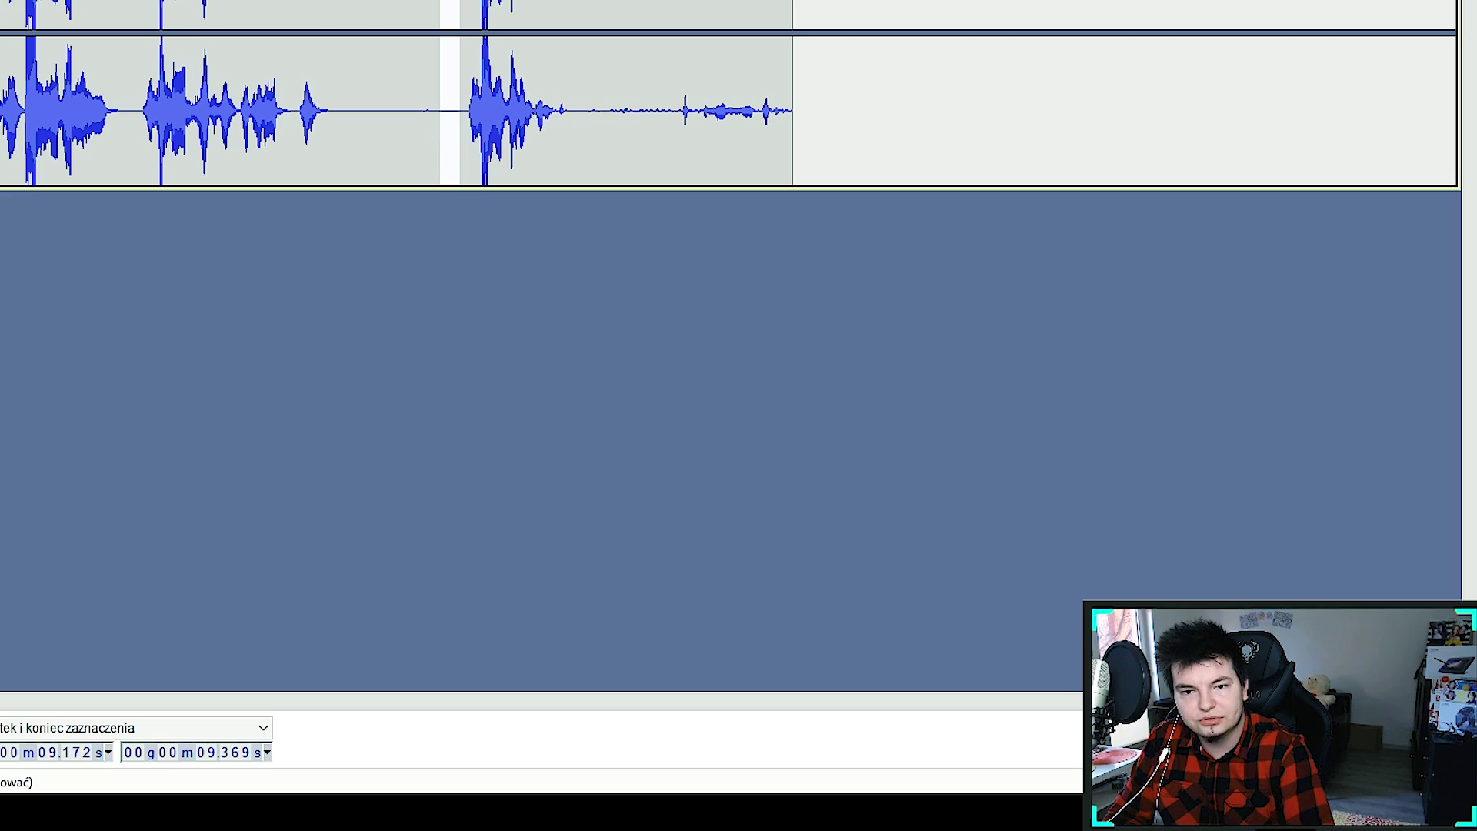
Delete the silent stretch from the recording, select the remaining audio, and open the export menu.
drag(459, 112, 390, 112)
key(Delete)
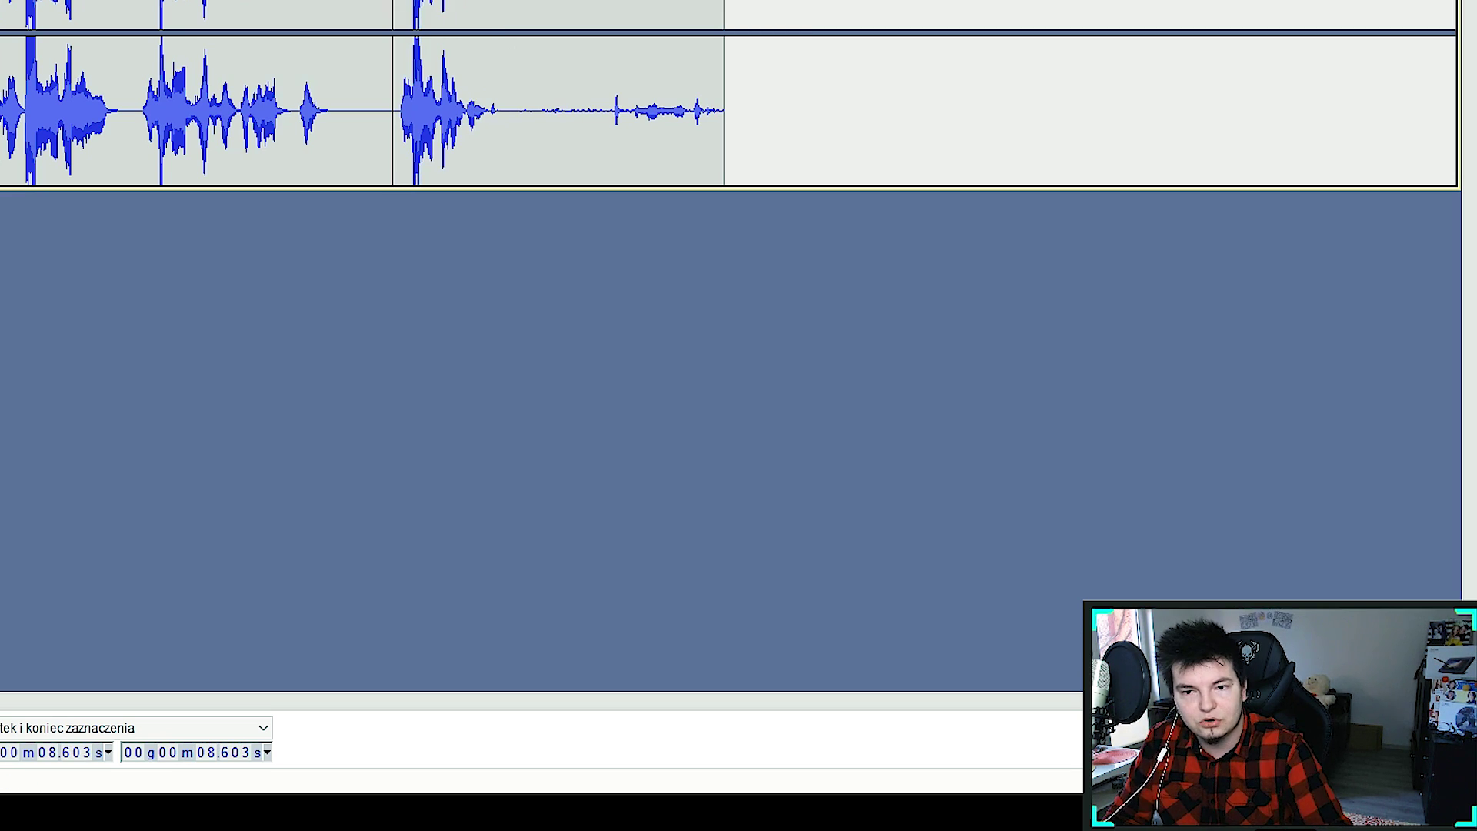
mouse_move(76, 111)
mouse_down()
mouse_move(497, 112)
mouse_move(0, 111)
mouse_up()
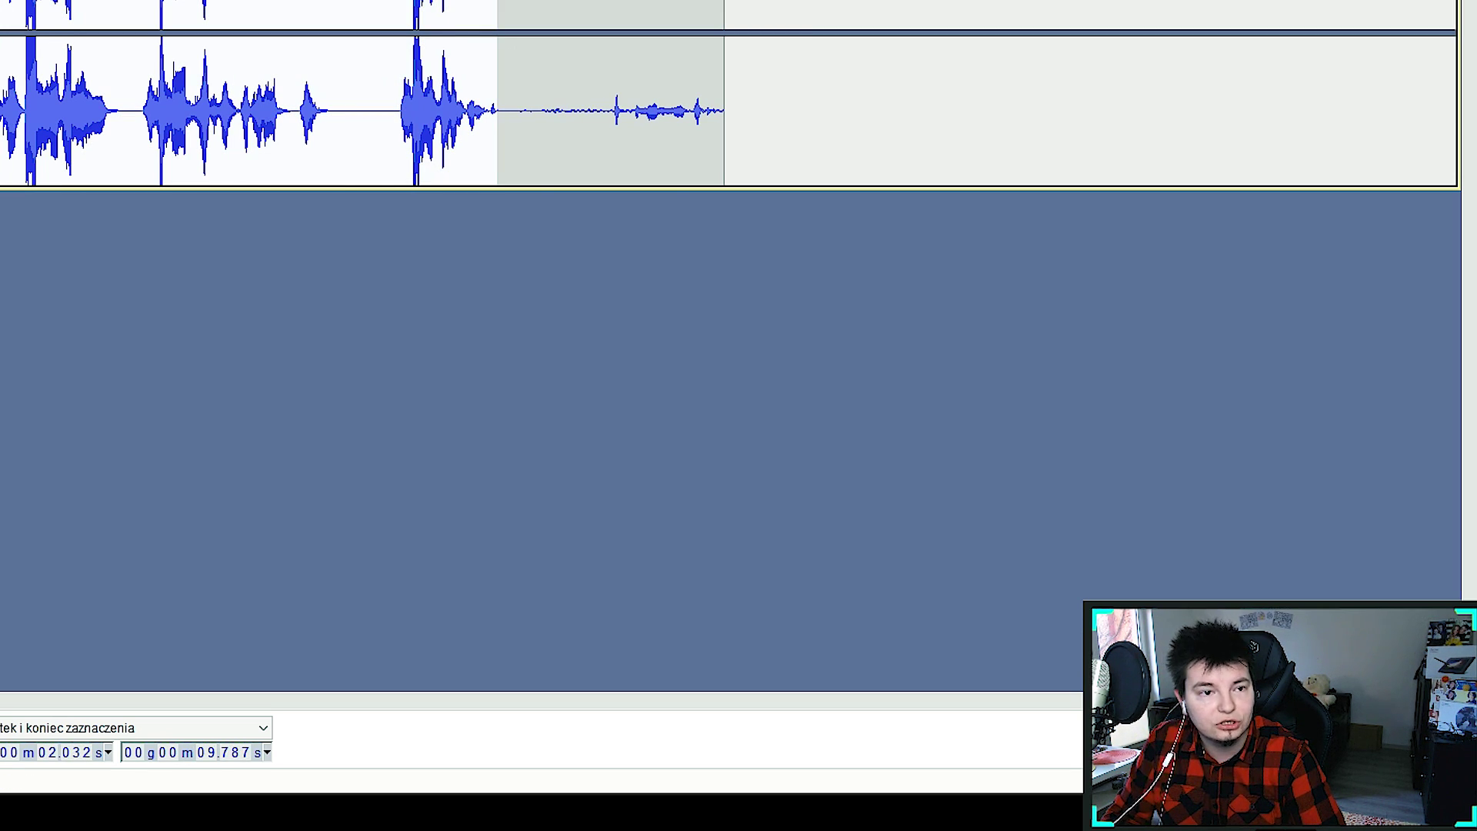
click(10, 23)
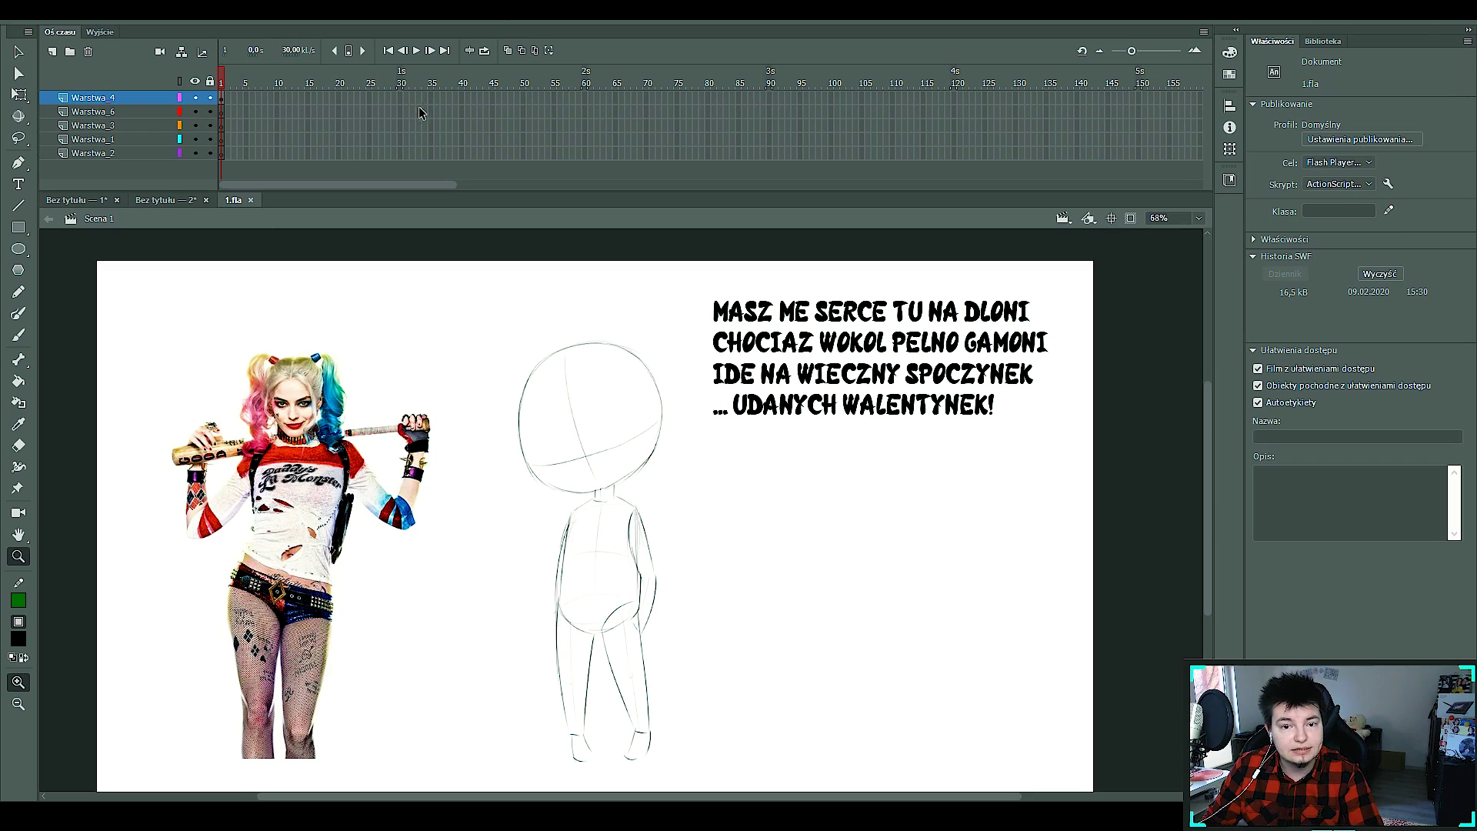
Extend every layer to frame 166 with F5, then import the audio file onto Warstwa_2.
drag(428, 94, 1200, 153)
key(F5)
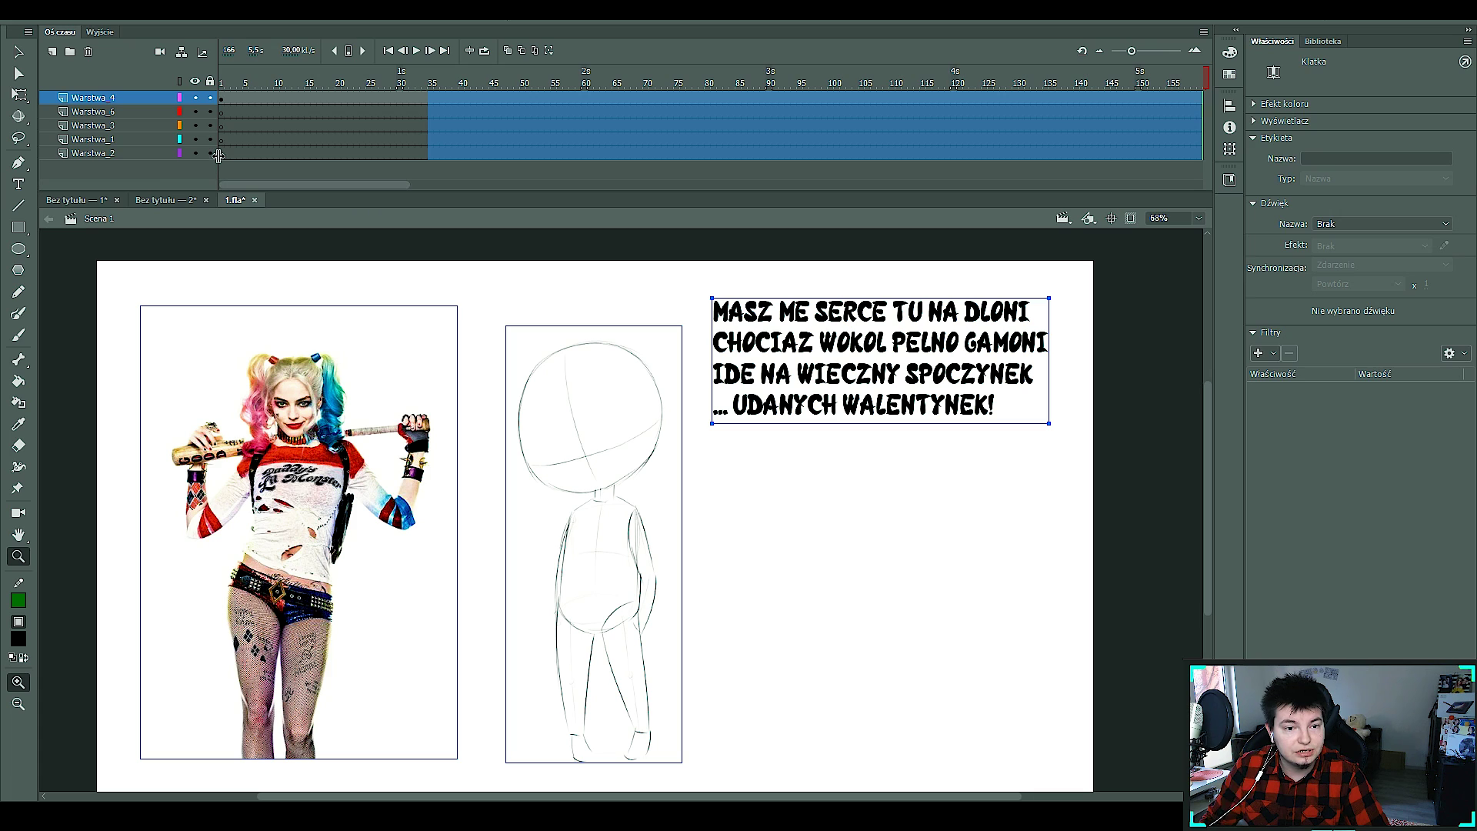
click(220, 153)
click(34, 9)
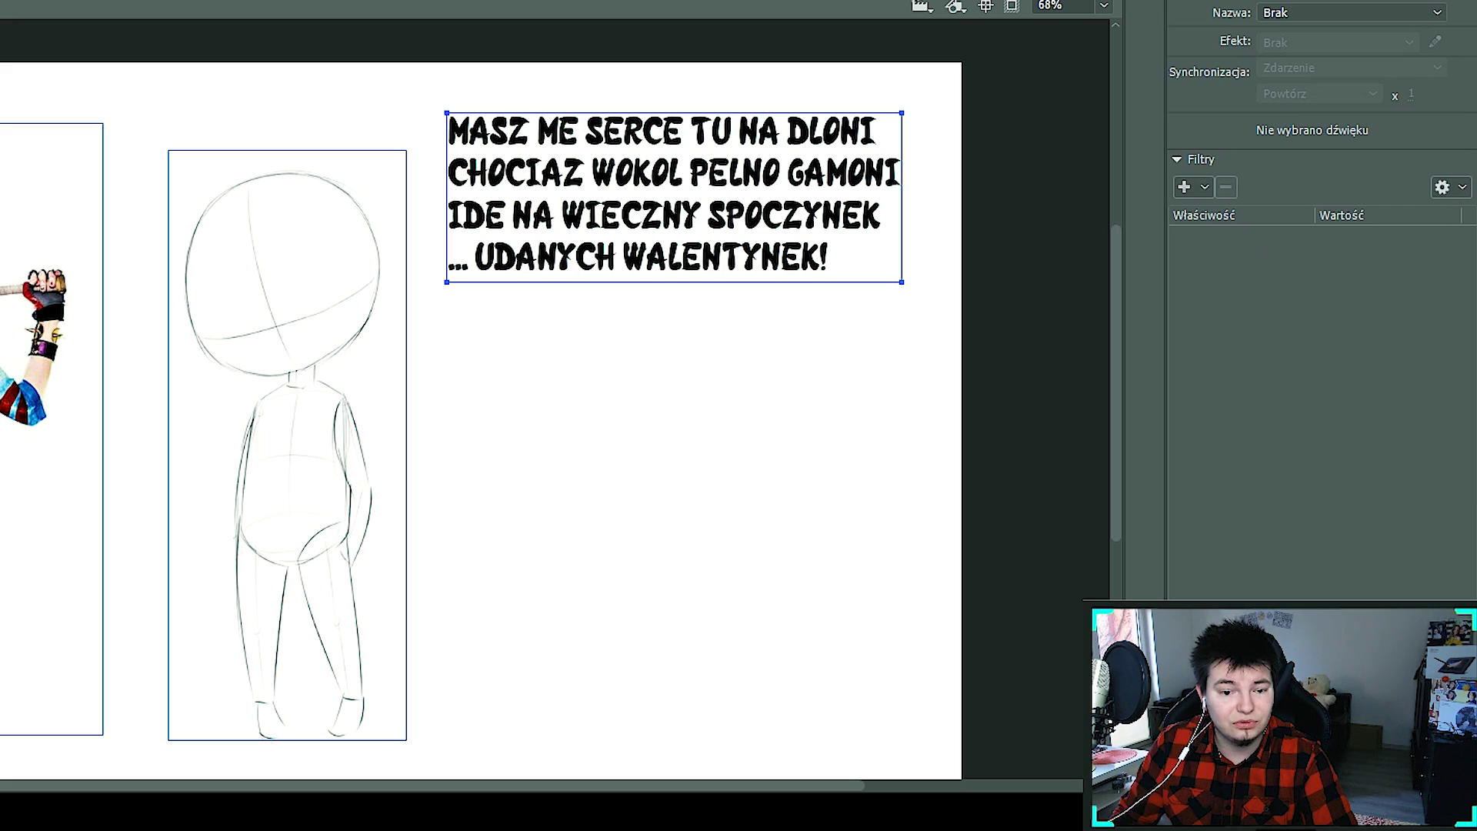
key(ctrl+shift+a)
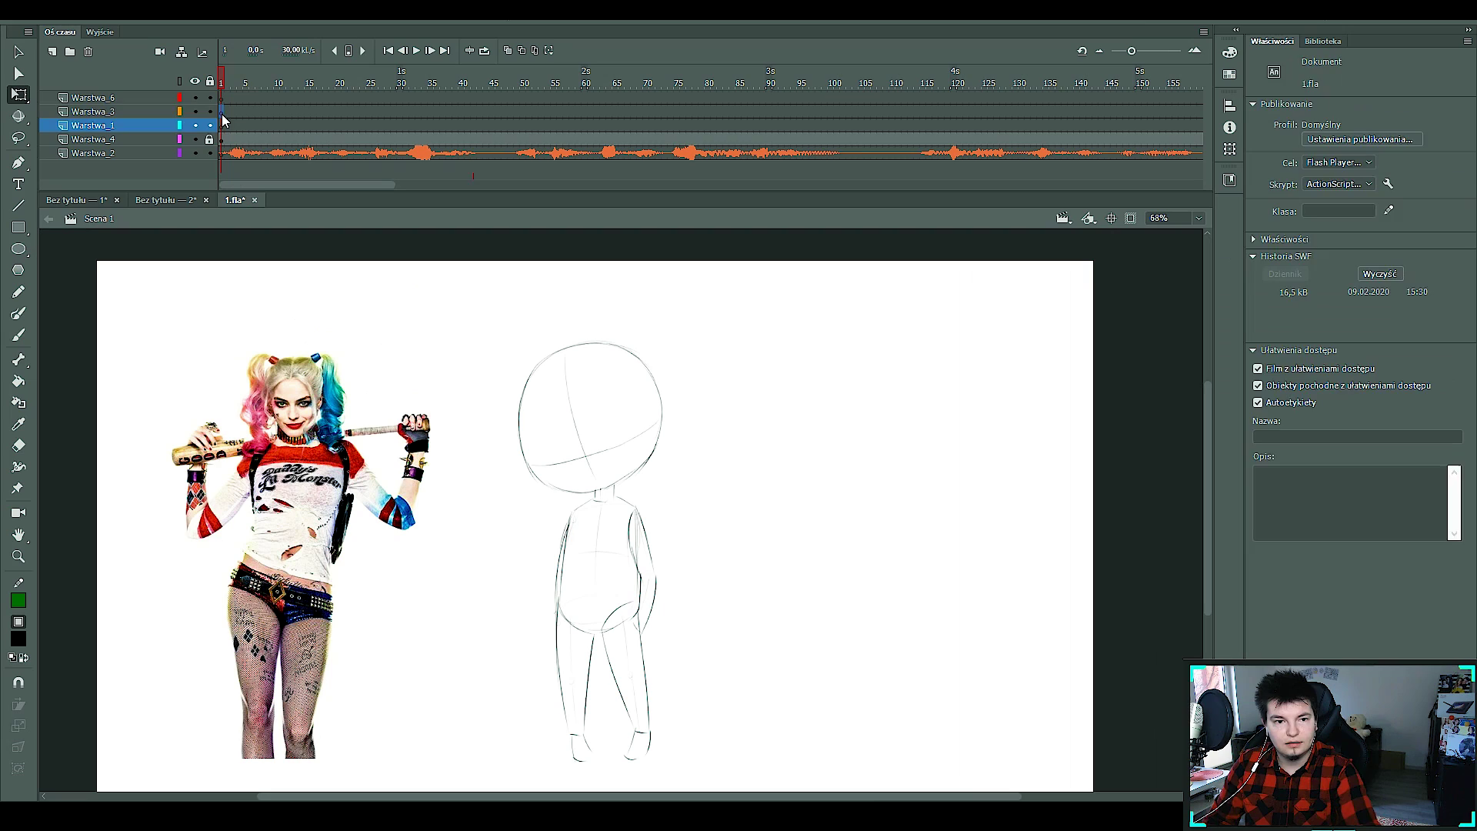
click(222, 112)
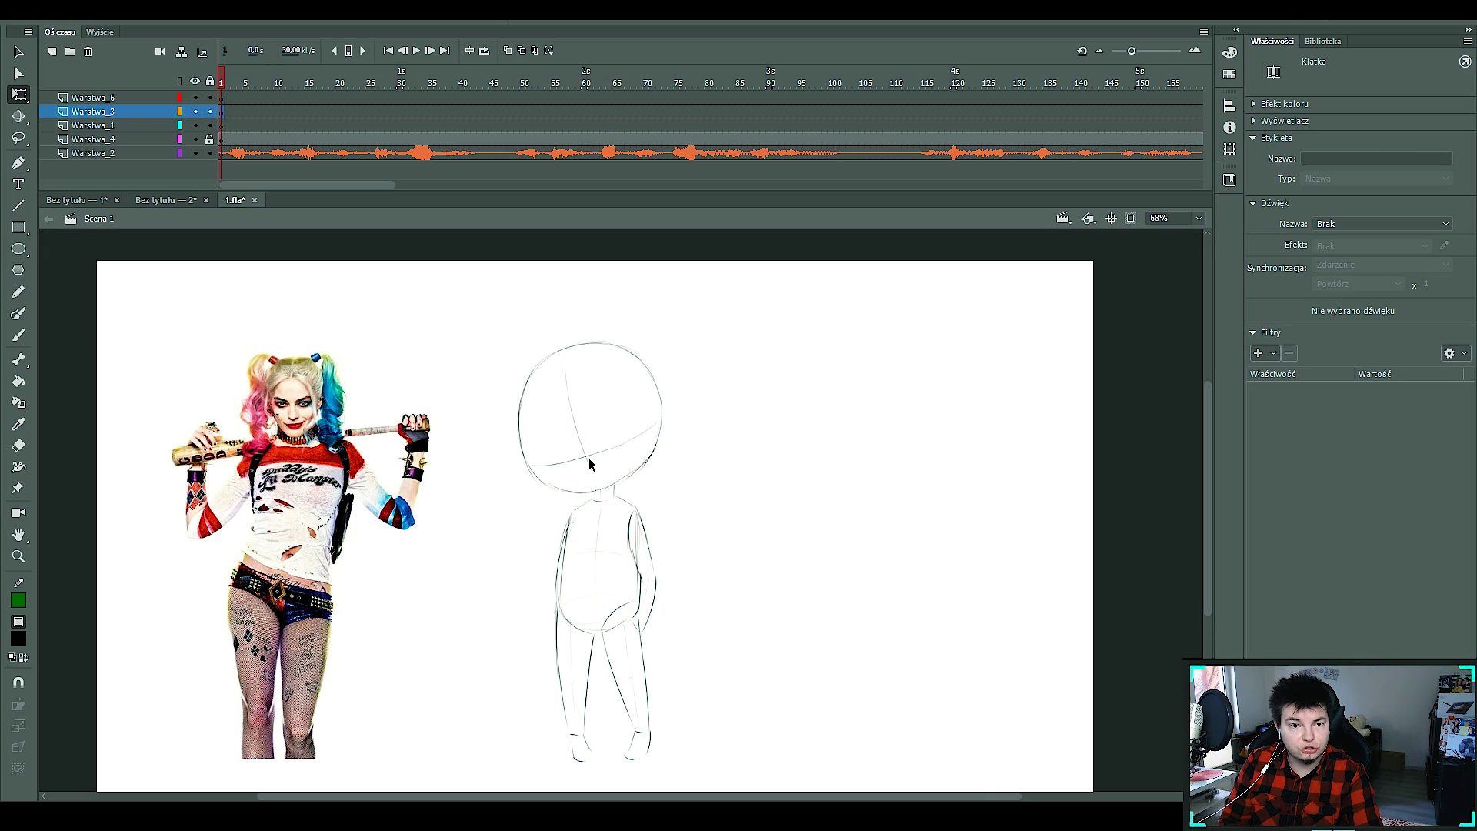
Select frame 2 of Warstwa_1 and zoom in on the chibi sketch's head.
click(591, 463)
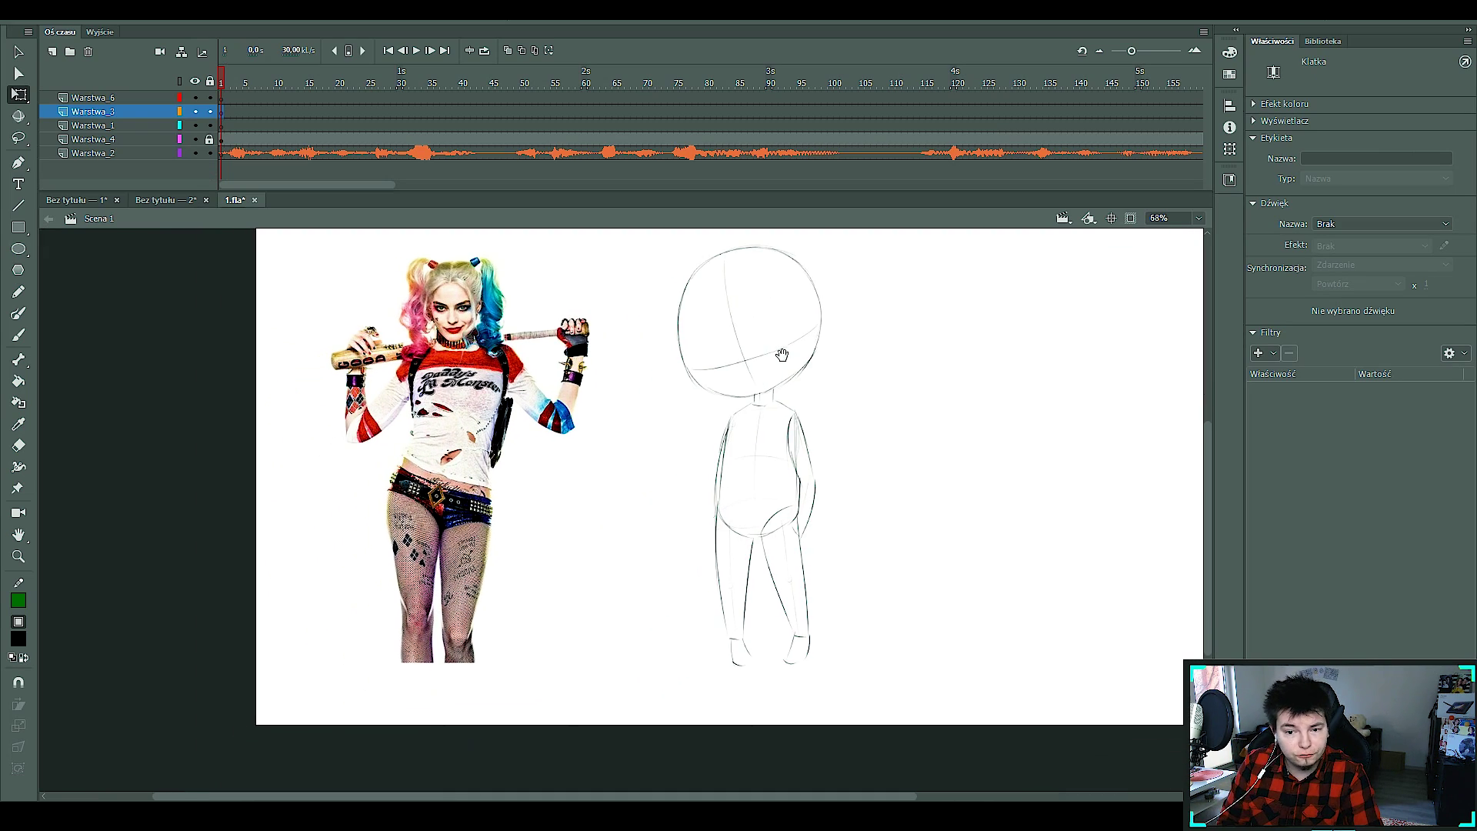
click(228, 126)
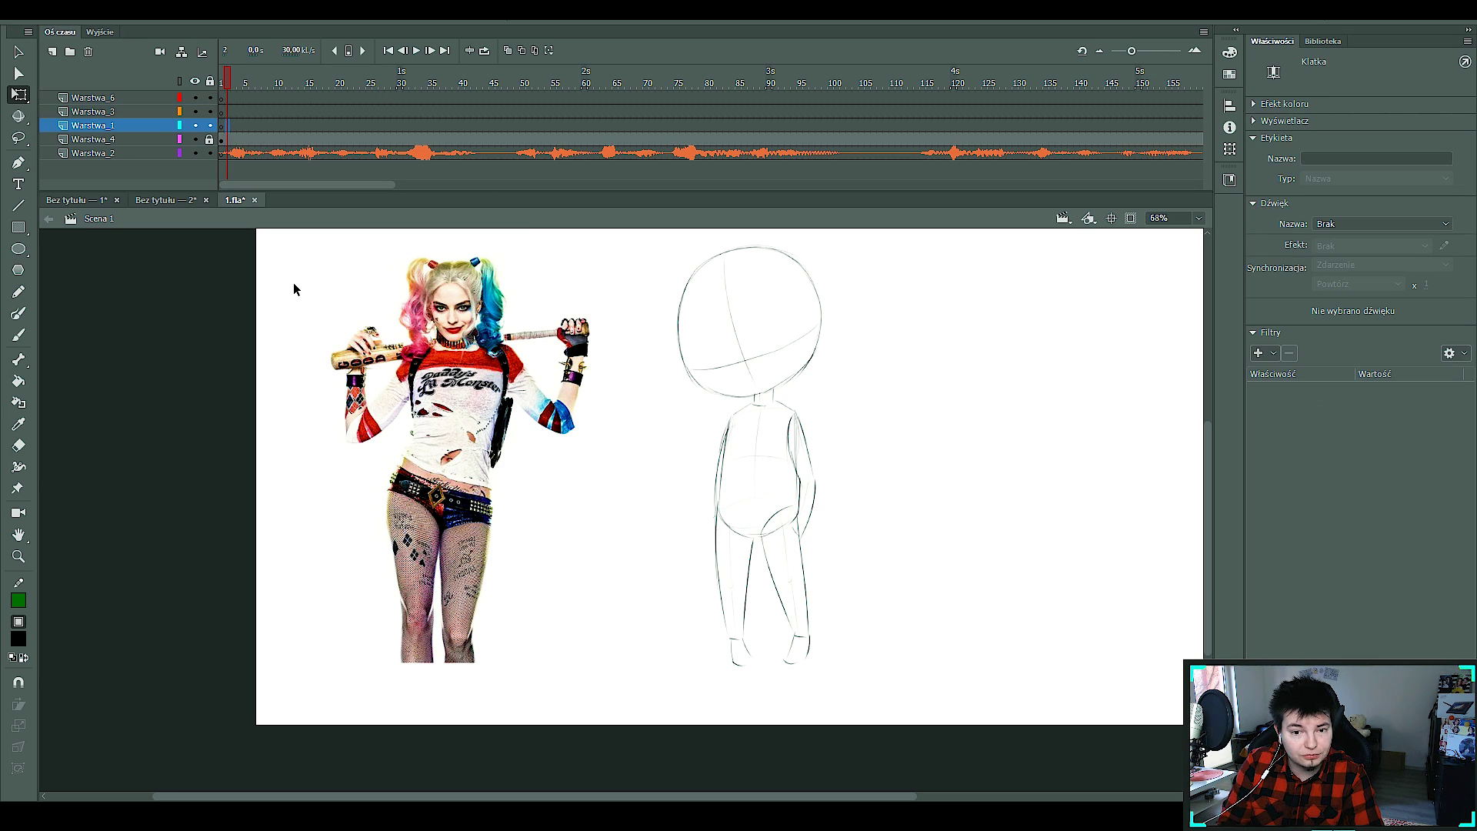
key(z)
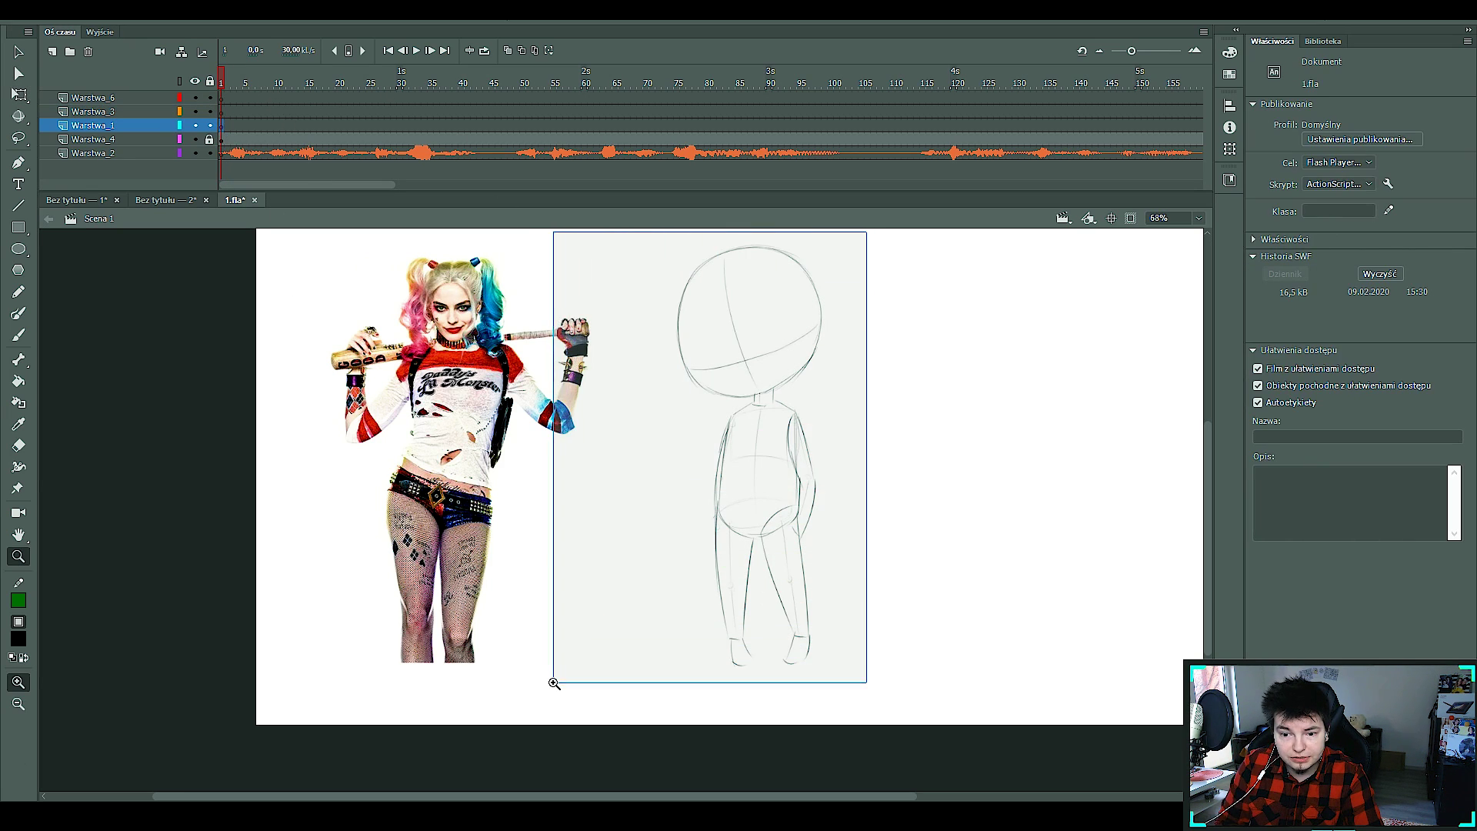
drag(867, 231, 551, 683)
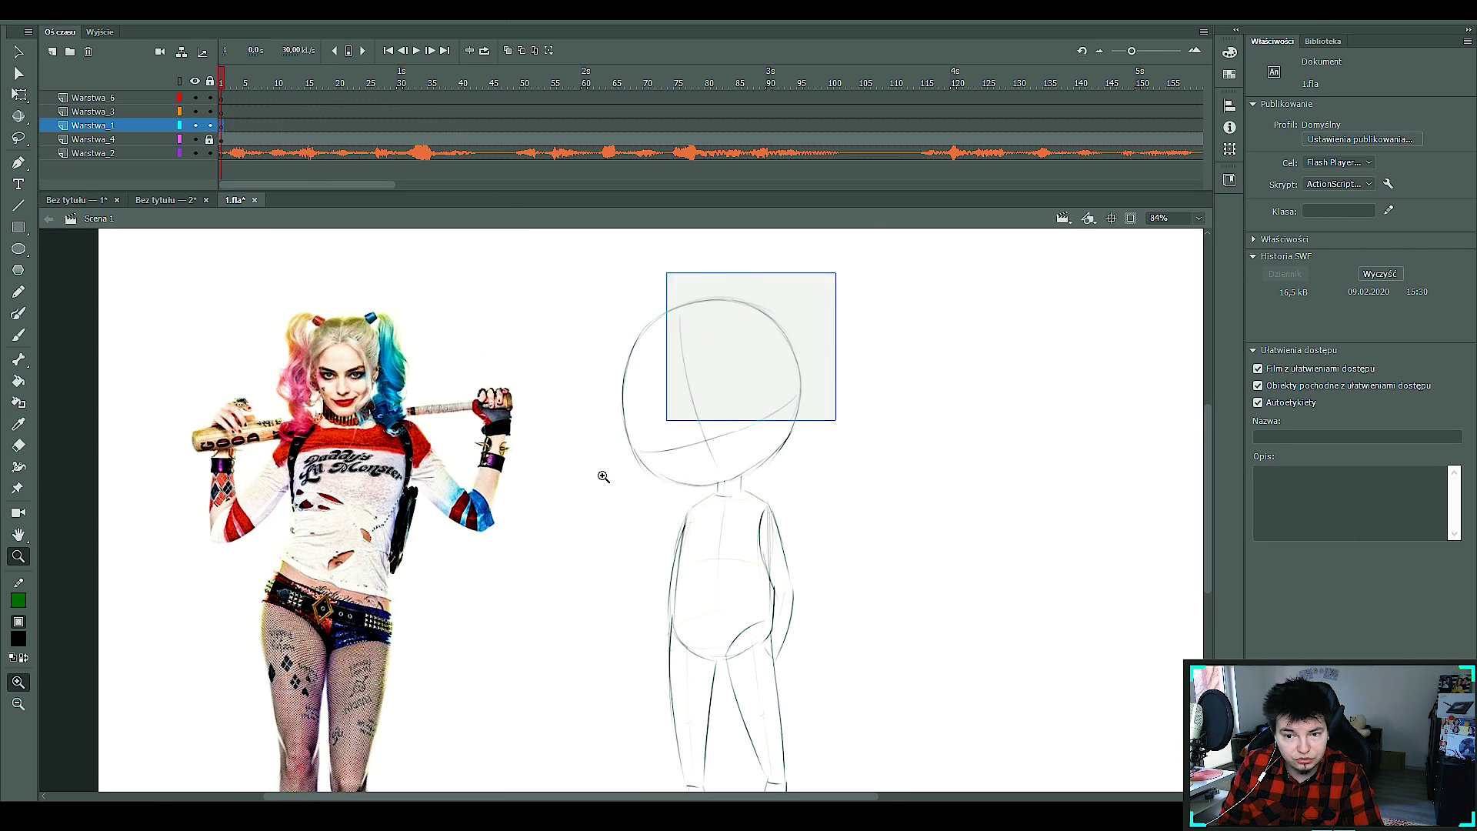
drag(837, 273, 437, 577)
Trace the head outline and first hair strands, undoing misplaced strokes.
key(b)
drag(338, 177, 381, 553)
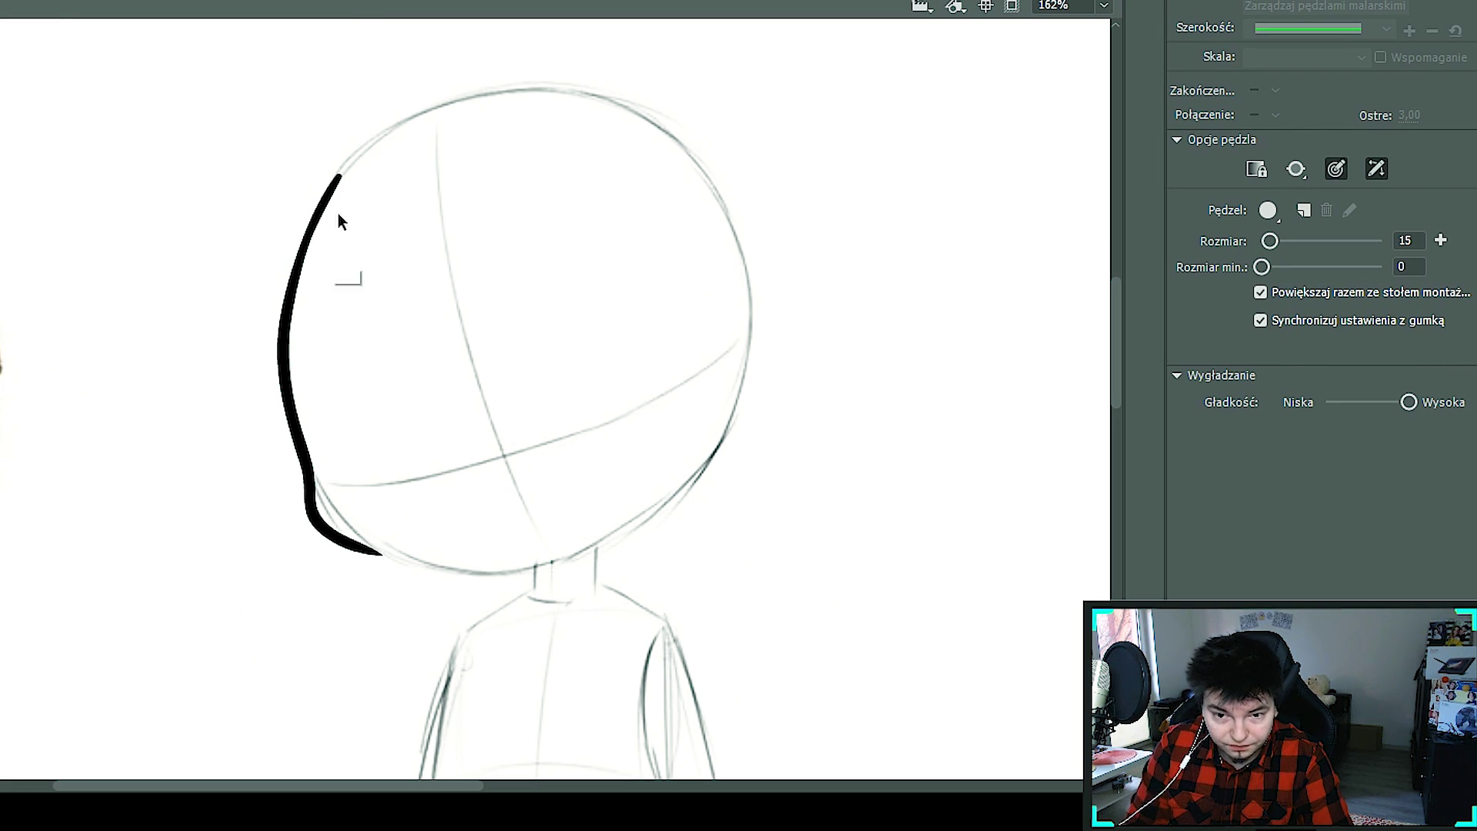
key(ctrl+z)
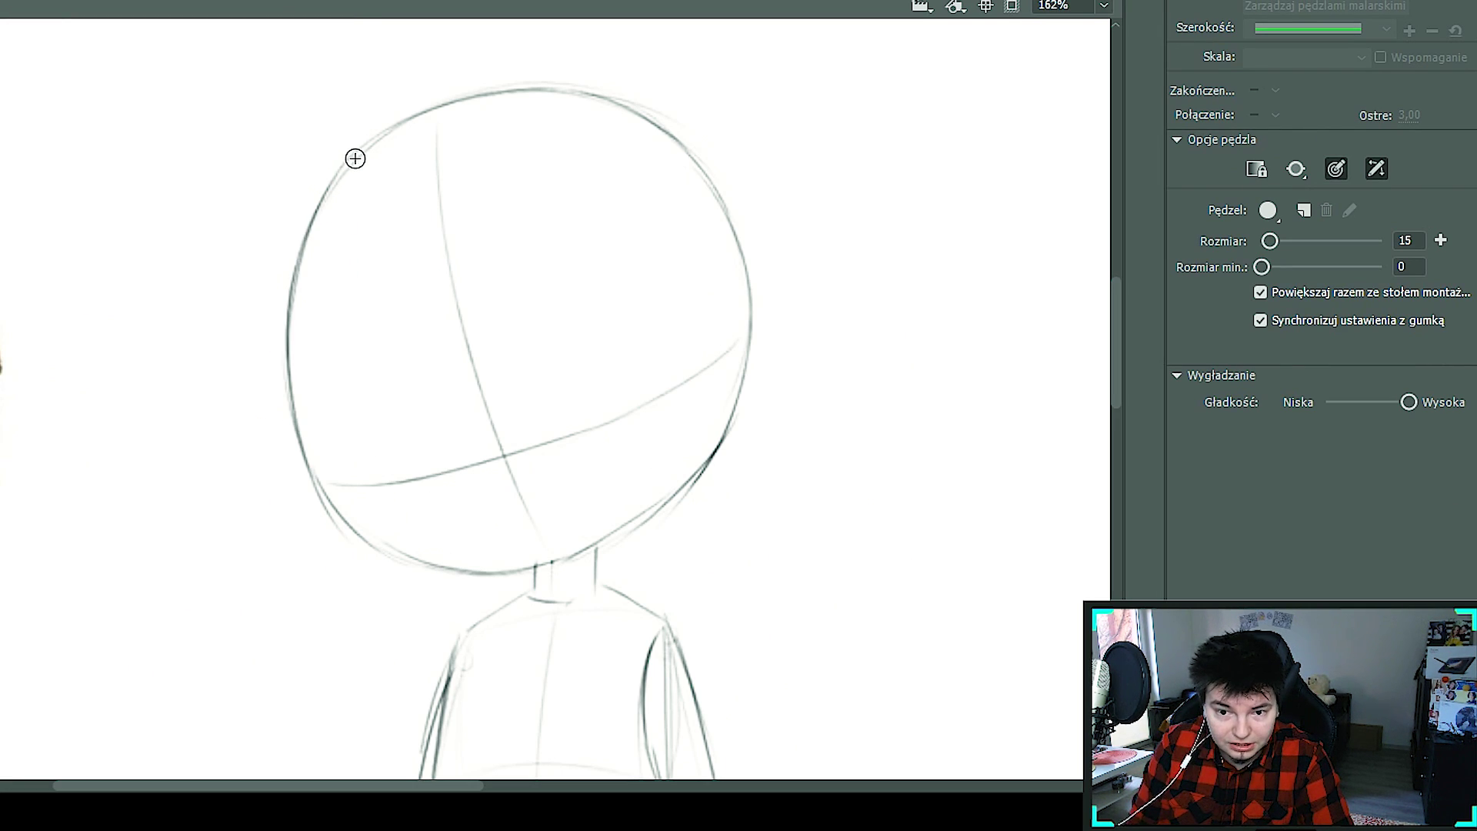
mouse_move(355, 159)
mouse_down()
mouse_move(302, 493)
mouse_move(626, 587)
mouse_up()
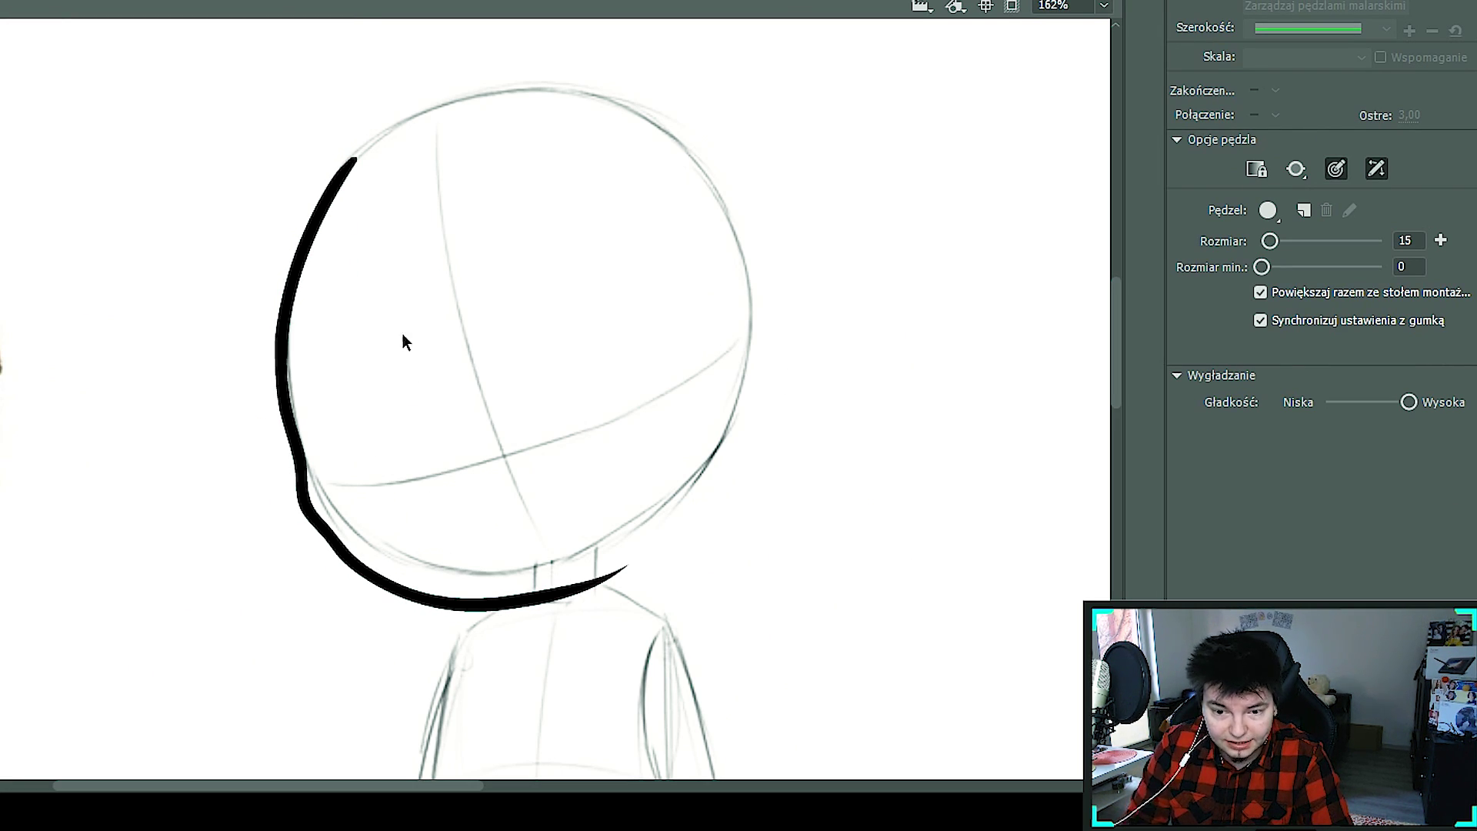
key(ctrl+z)
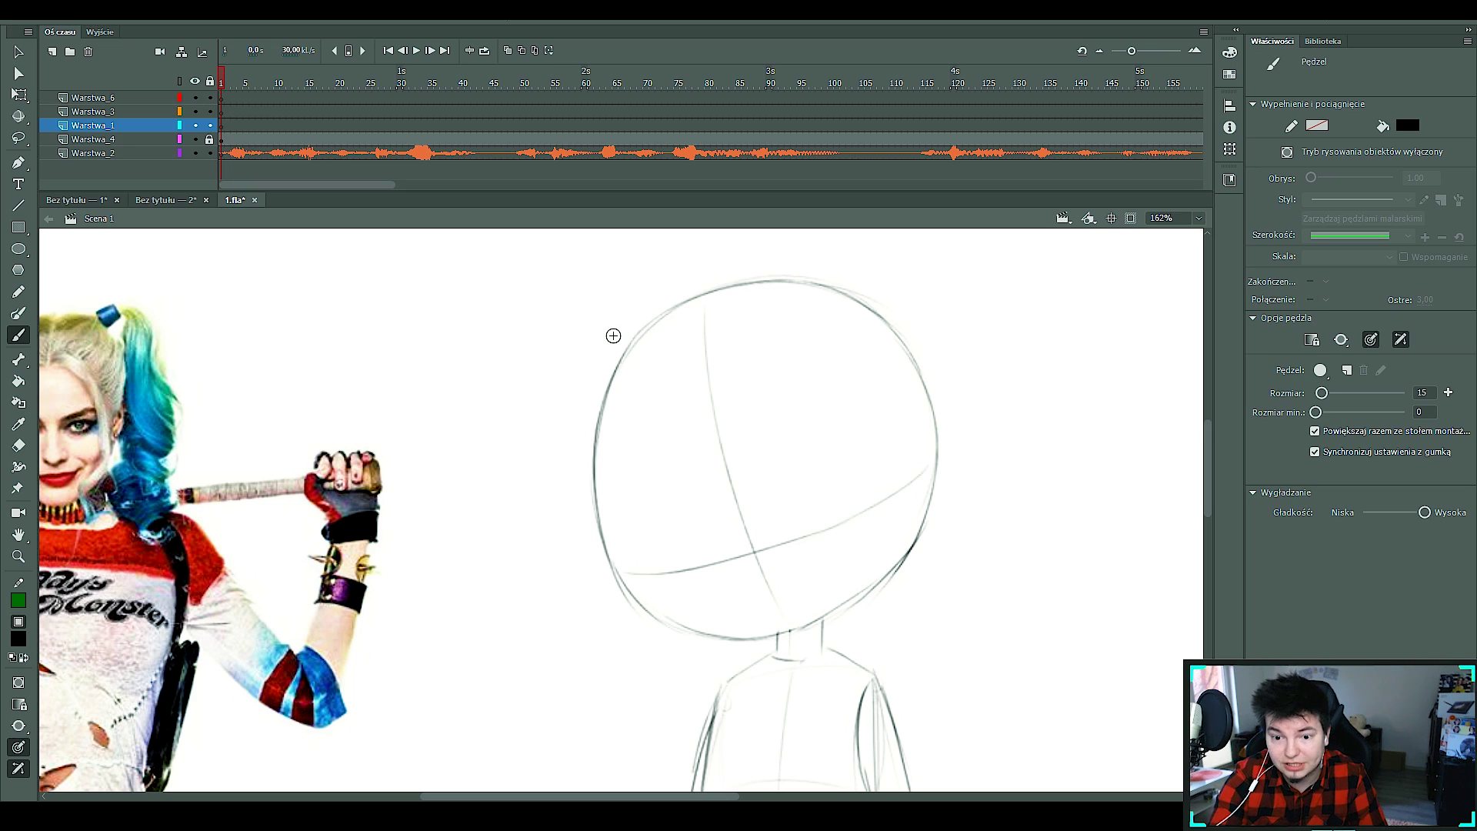
drag(635, 346, 747, 335)
mouse_move(731, 364)
mouse_down()
mouse_move(677, 593)
mouse_move(711, 362)
mouse_up()
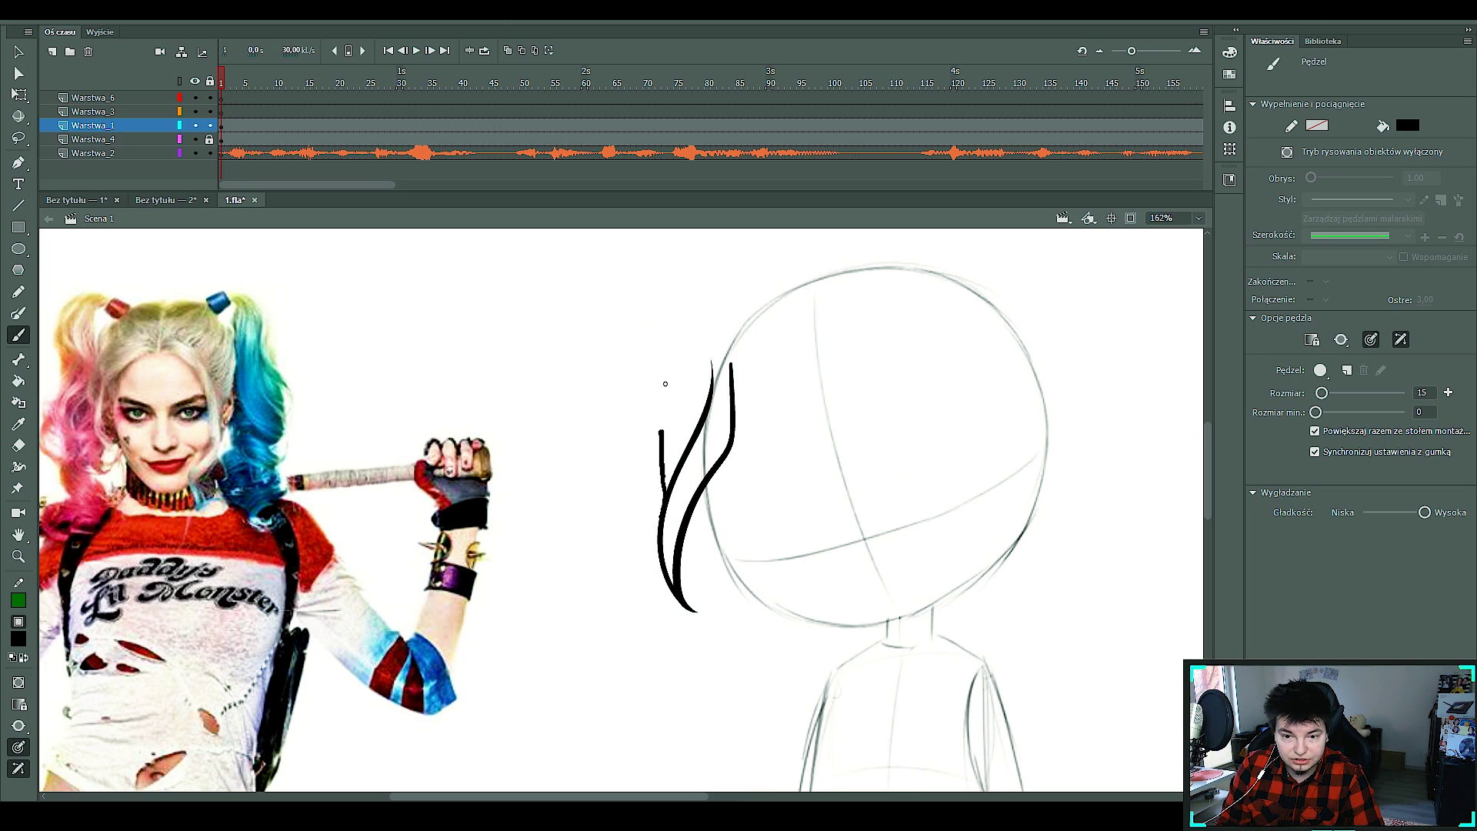
mouse_move(696, 431)
mouse_down()
mouse_move(769, 322)
mouse_move(696, 382)
mouse_up()
drag(795, 367, 743, 376)
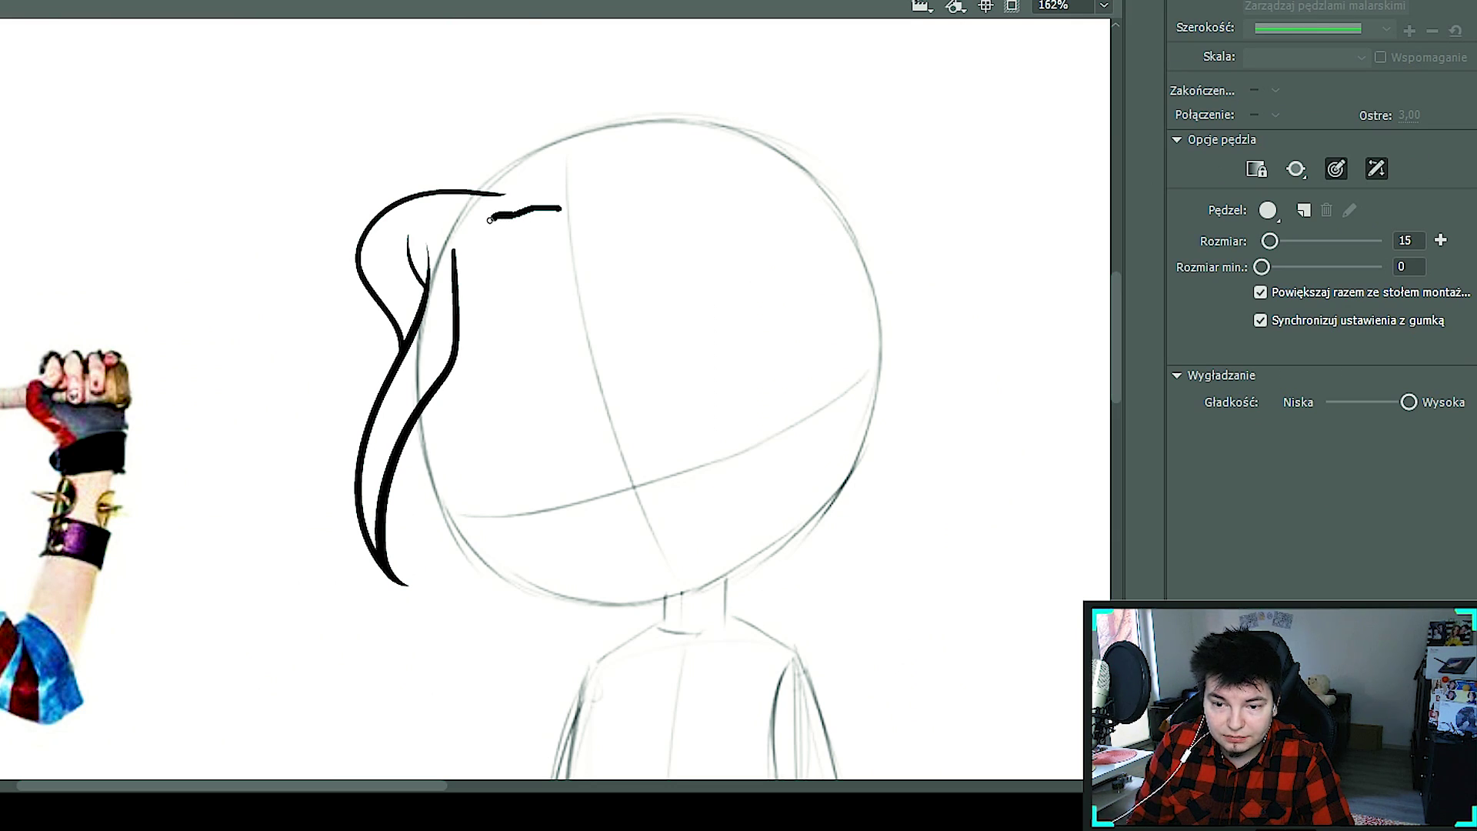
Redraw the head-top curve, add long wavy hair strands, and draw the thick chin outline.
key(ctrl+z)
drag(555, 216, 456, 267)
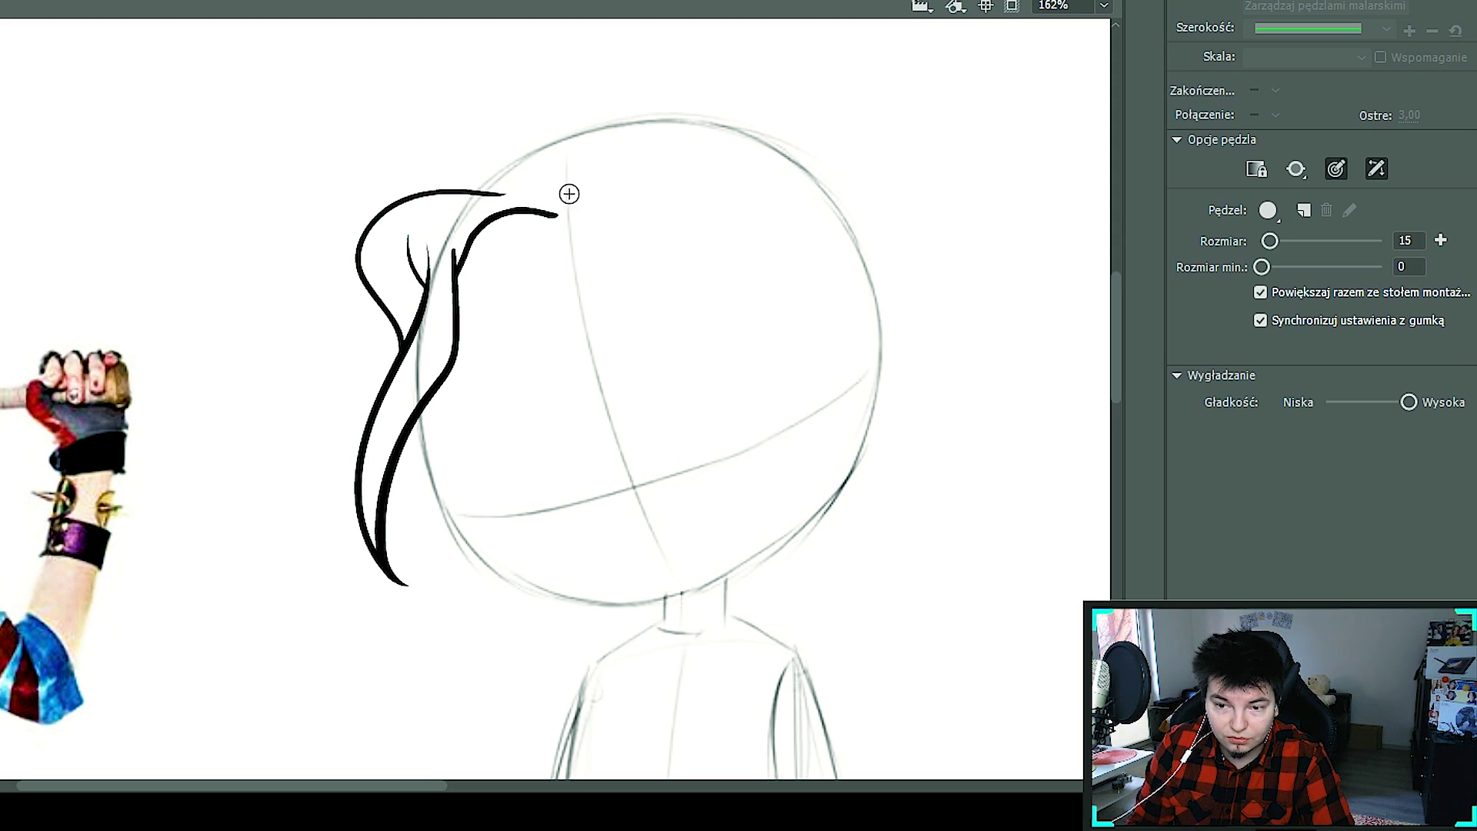
mouse_move(555, 217)
mouse_down()
mouse_move(1010, 641)
mouse_move(1004, 387)
mouse_move(812, 340)
mouse_up()
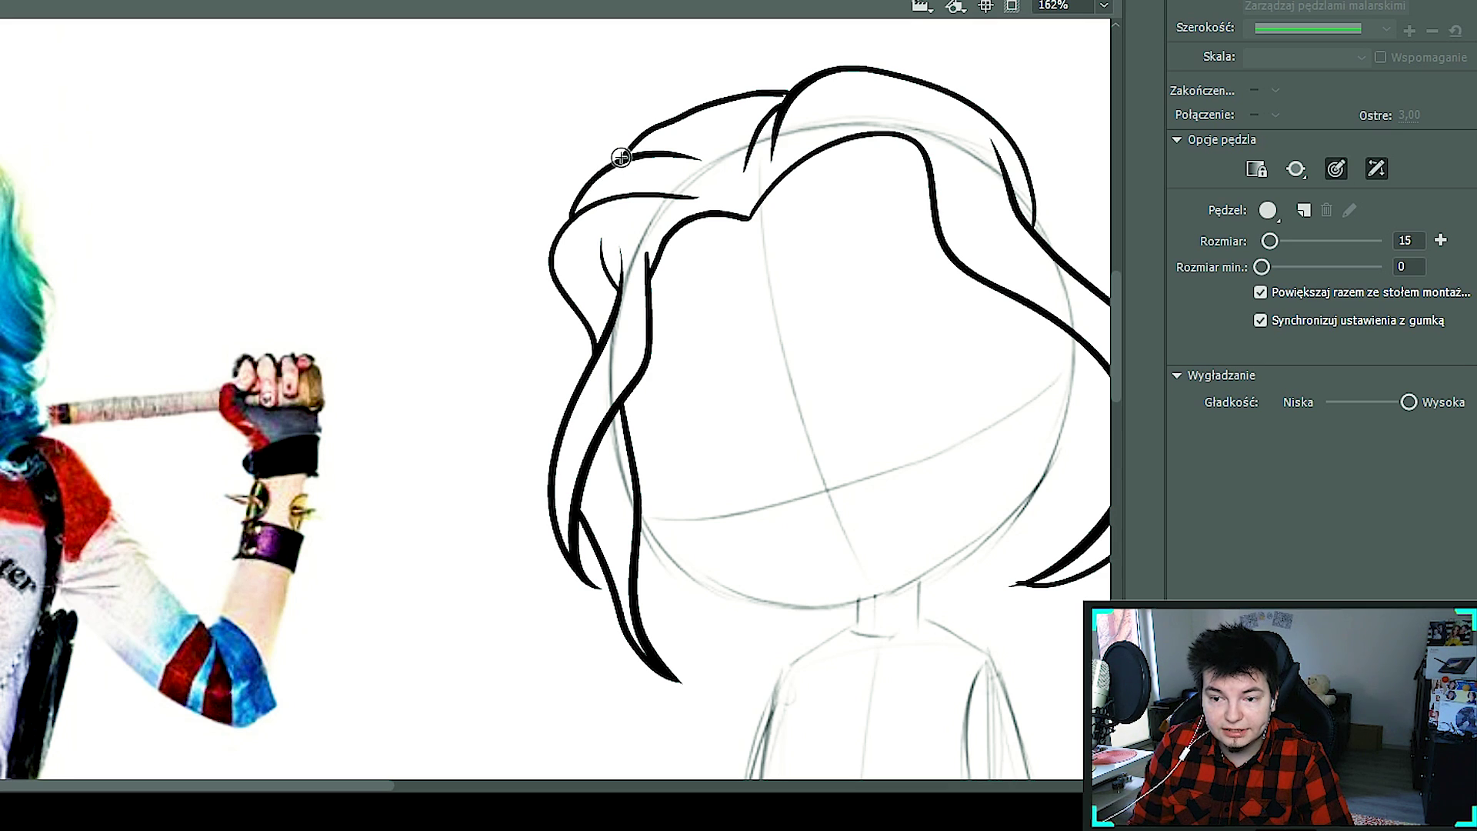
mouse_move(846, 328)
mouse_down()
mouse_move(827, 313)
mouse_move(837, 341)
mouse_up()
drag(619, 230, 705, 583)
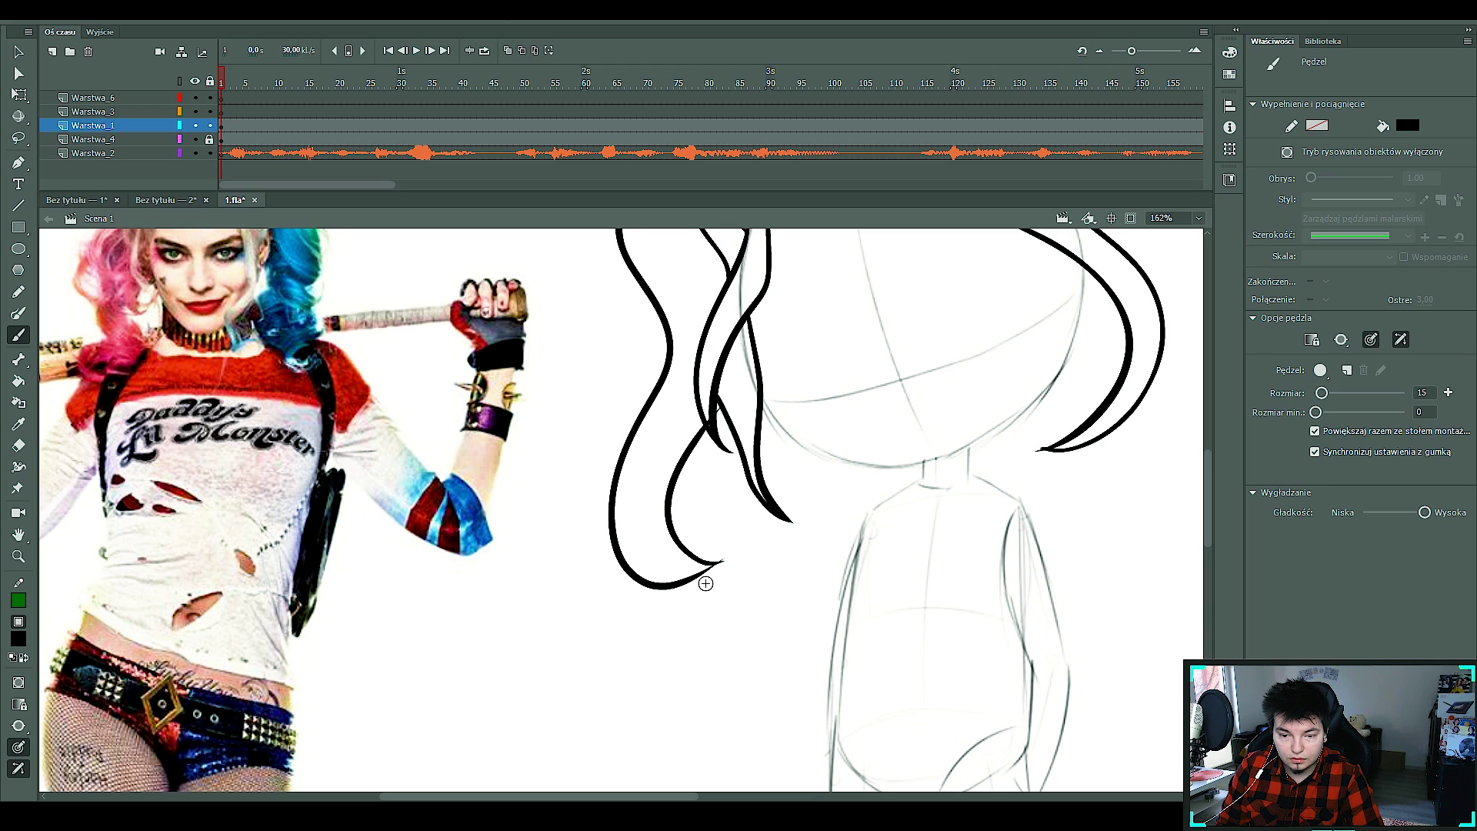
key(ctrl+z)
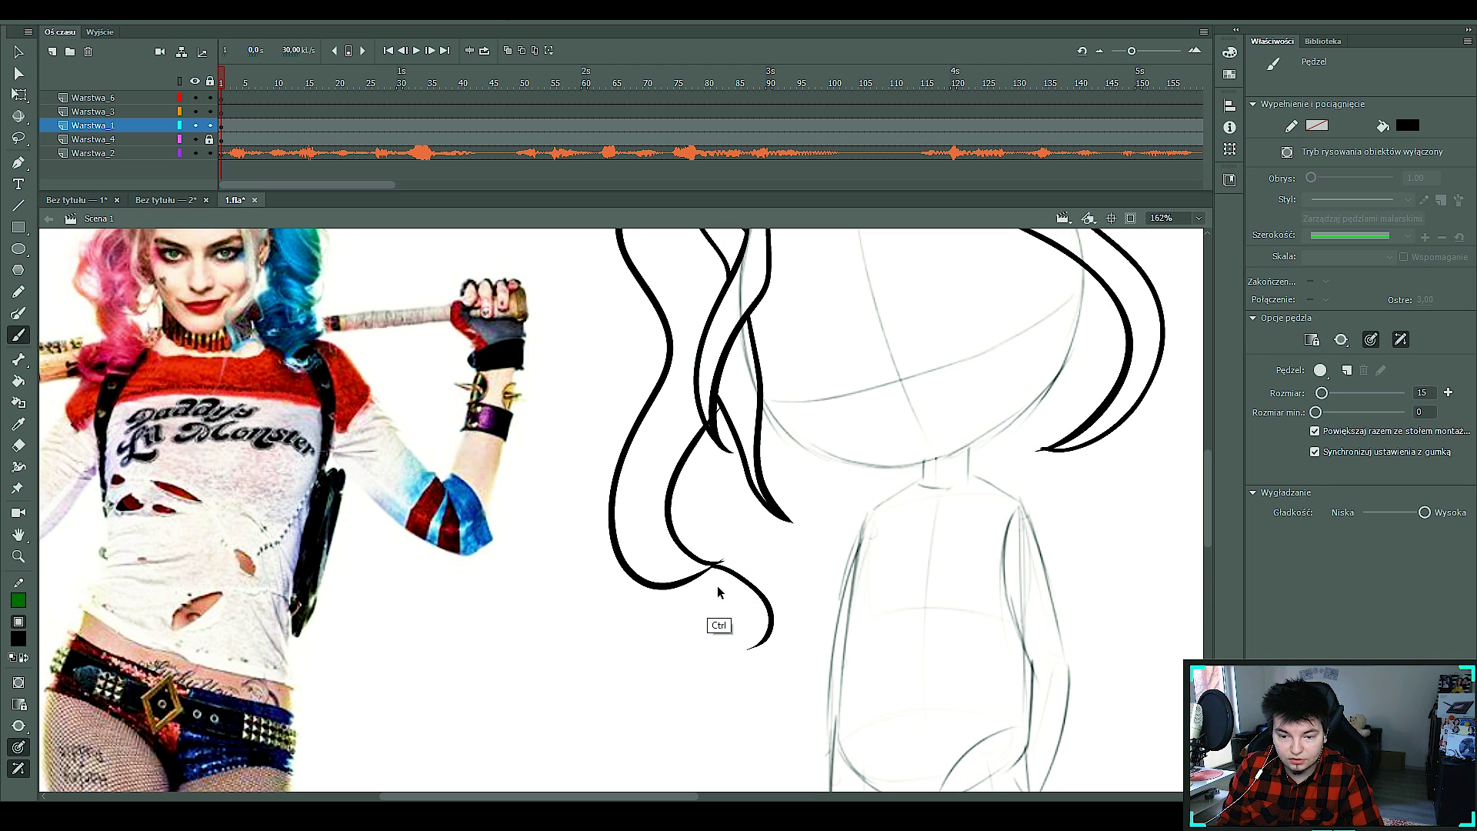
key(ctrl+z)
drag(721, 568, 678, 448)
drag(769, 406, 839, 585)
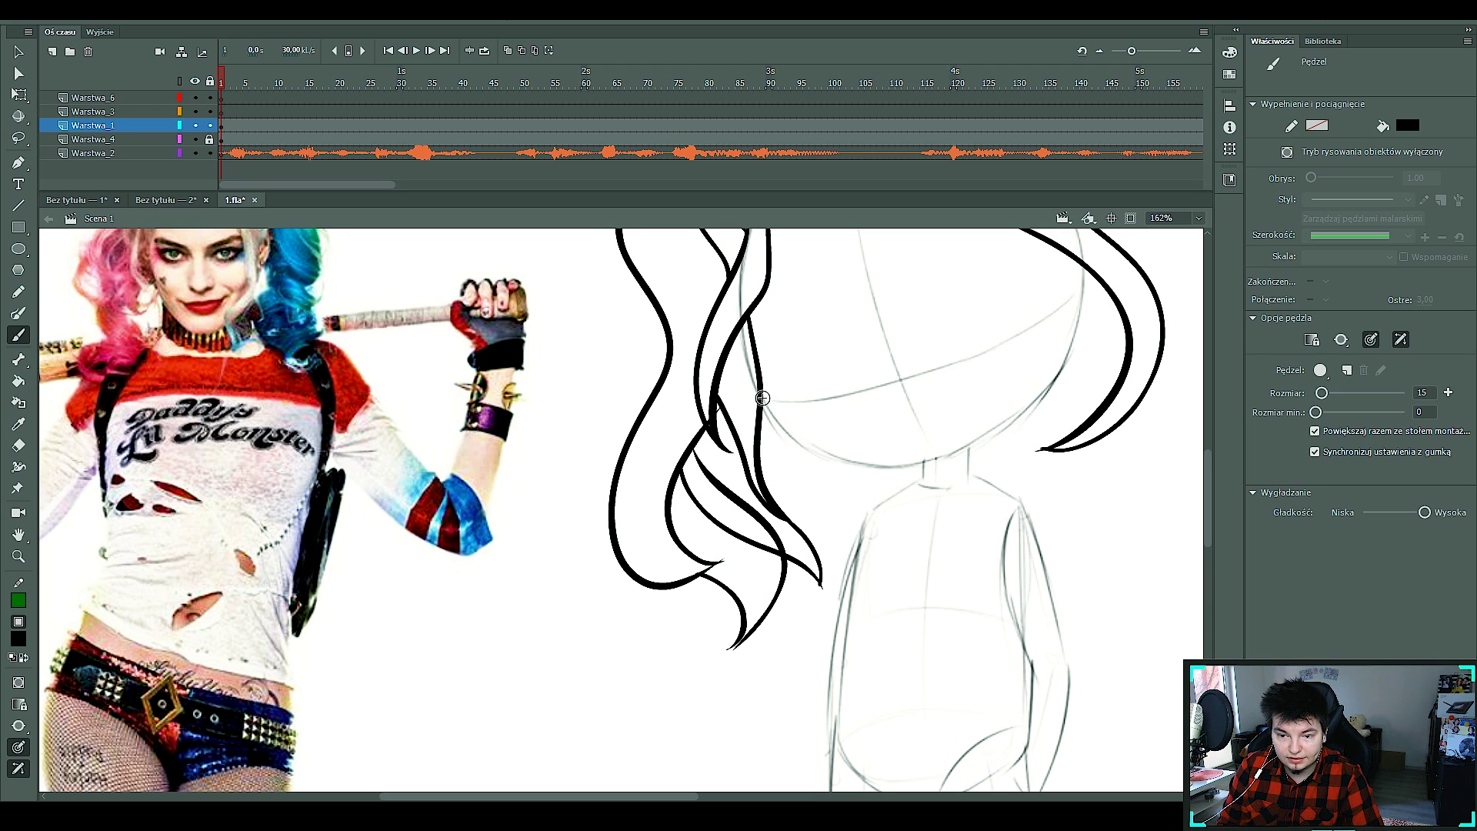
mouse_move(777, 428)
mouse_down()
mouse_move(953, 462)
mouse_move(992, 396)
mouse_up()
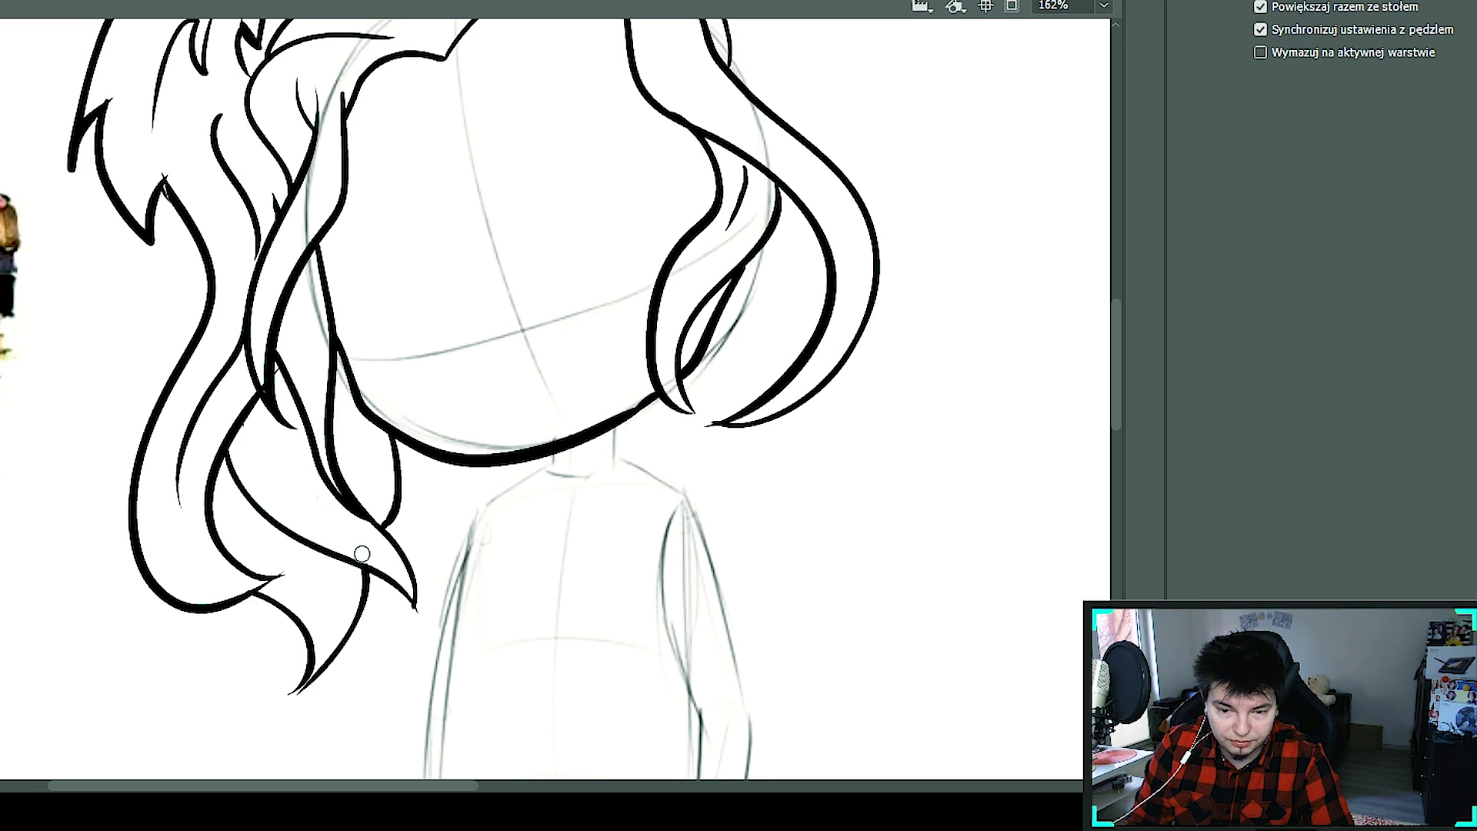
Add two hair strands left of the face and zoom out to see the whole head.
key(b)
drag(254, 400, 303, 496)
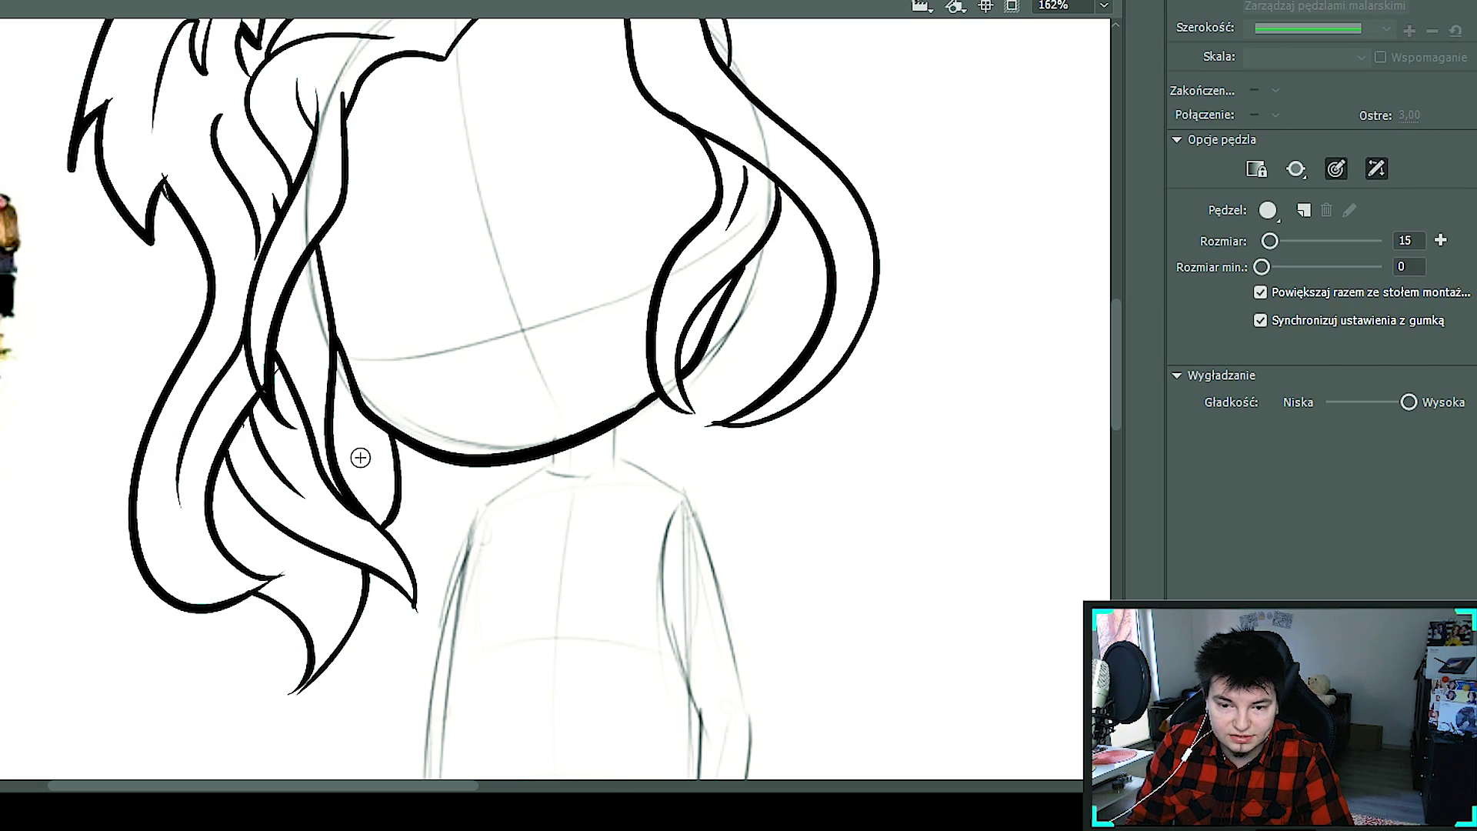
drag(338, 368, 361, 465)
drag(667, 285, 467, 453)
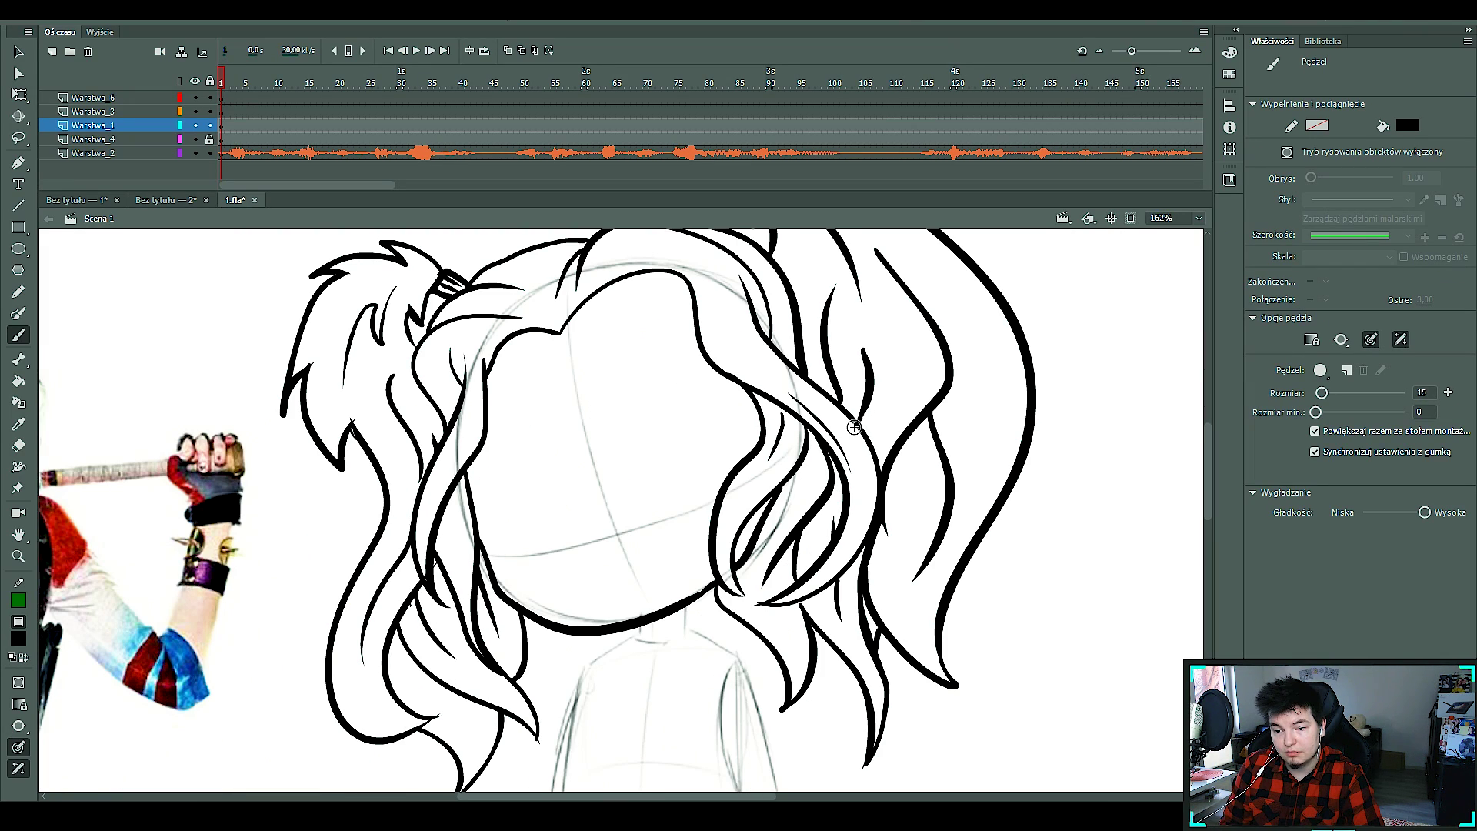
alt+click(853, 453)
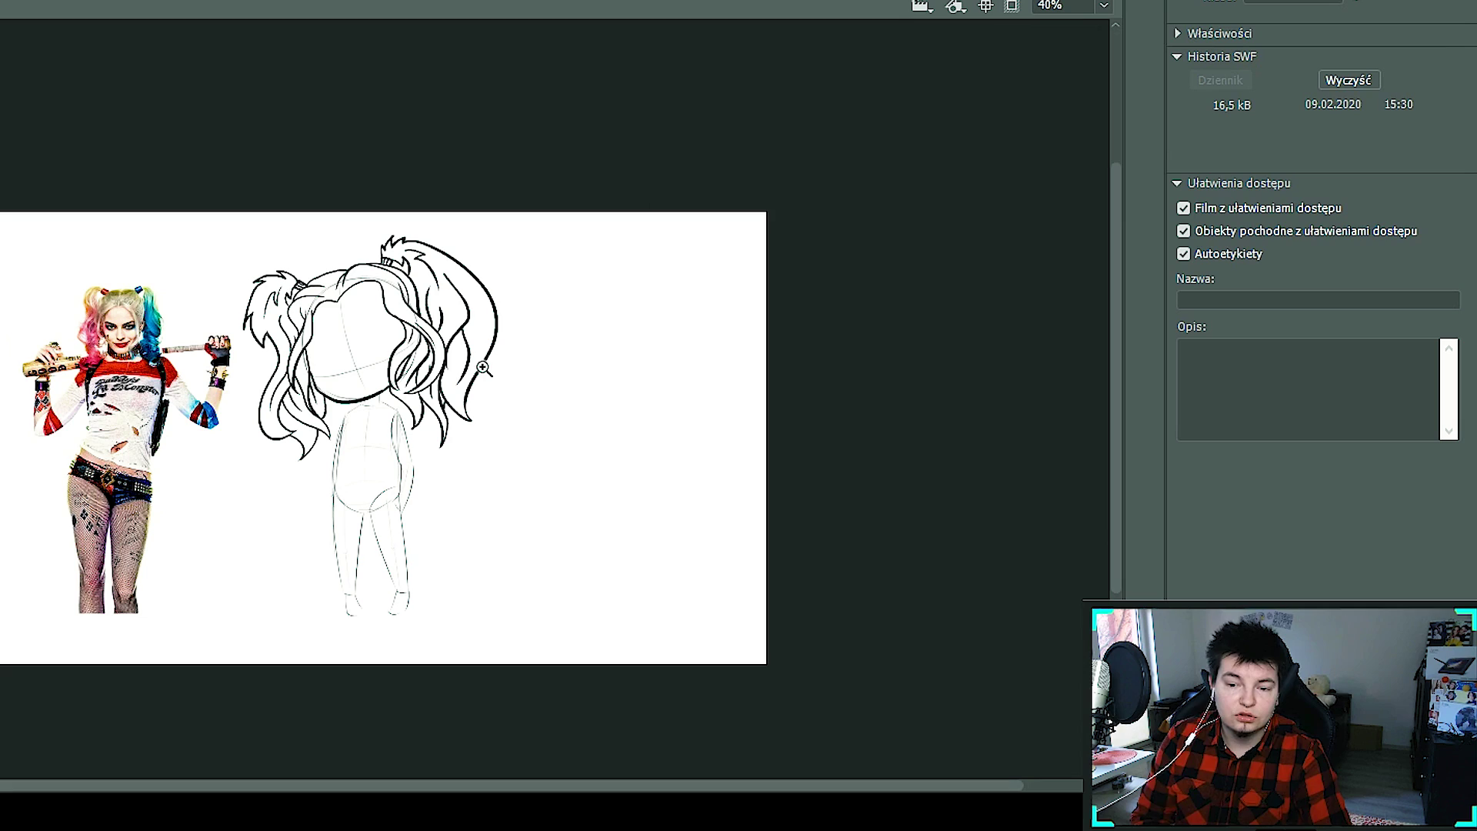
Erase the upper outer curve of the right ponytail.
key(e)
mouse_move(292, 327)
mouse_down()
mouse_move(427, 492)
mouse_move(413, 535)
mouse_up()
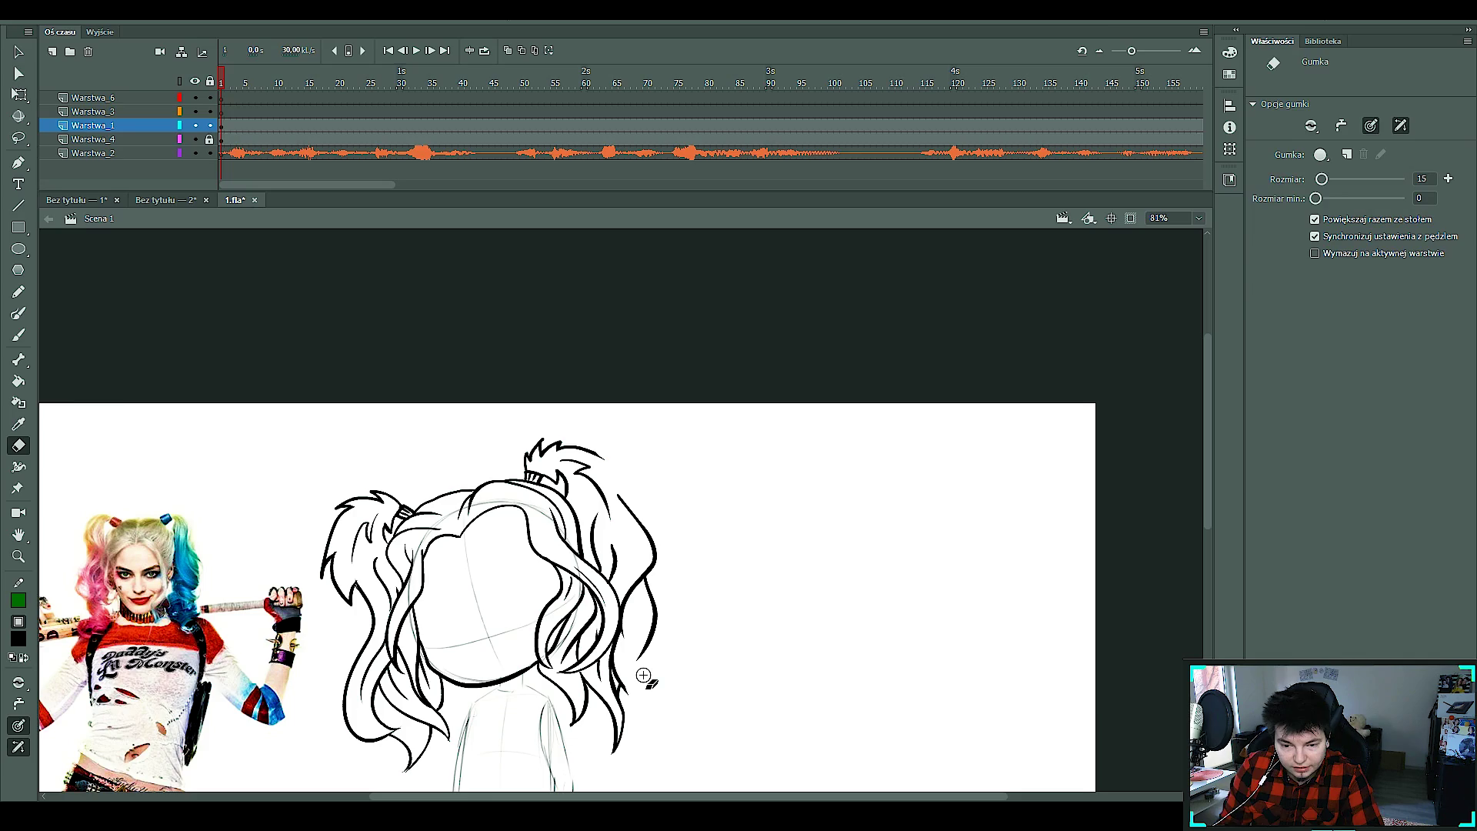
key(b)
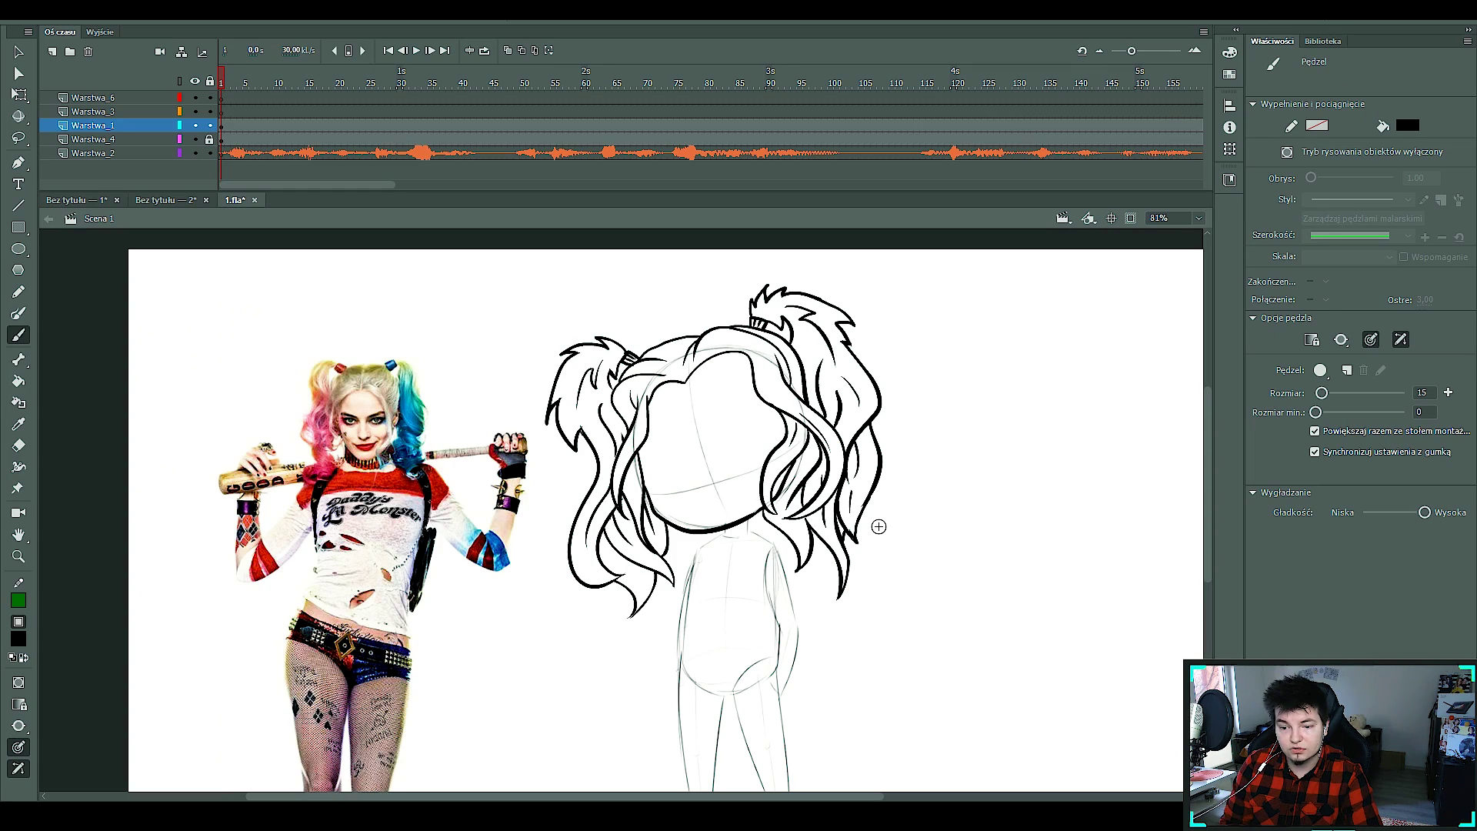
scroll(878, 526, down, 2)
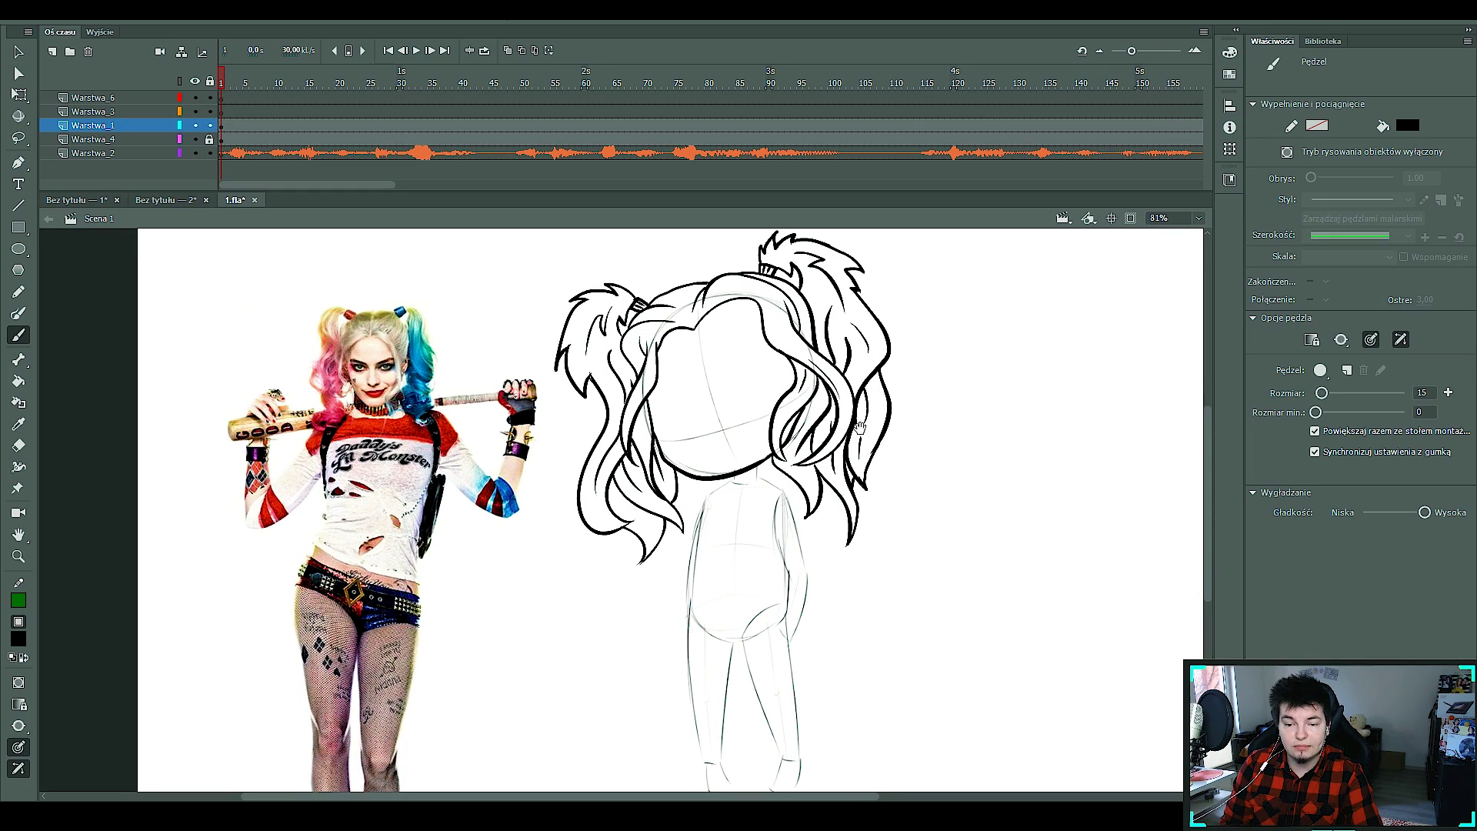
Zoom in on the face and draw the hairline curve and both eyebrow arcs.
key(z)
click(723, 416)
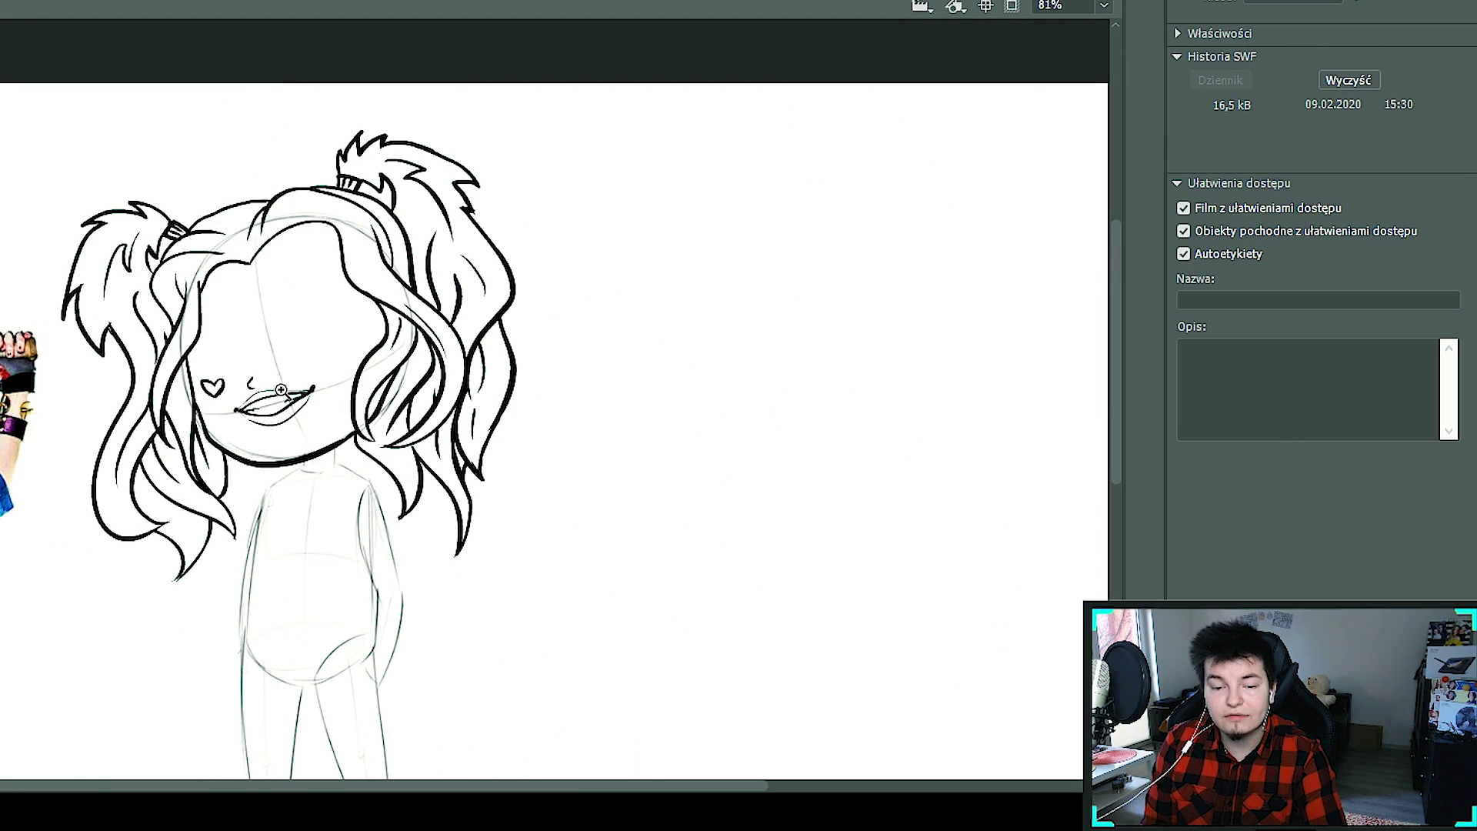
click(538, 374)
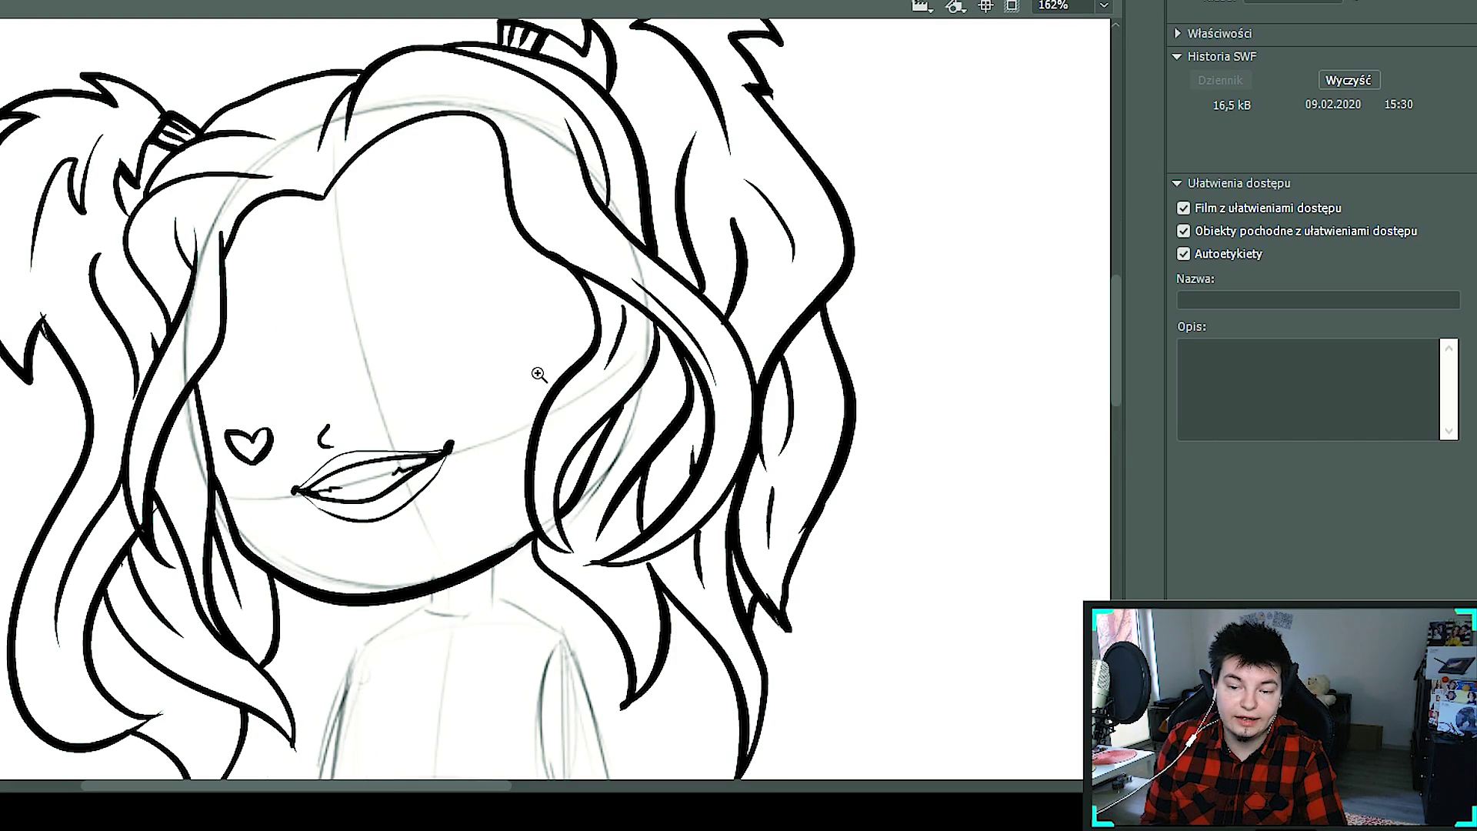
drag(463, 286, 438, 353)
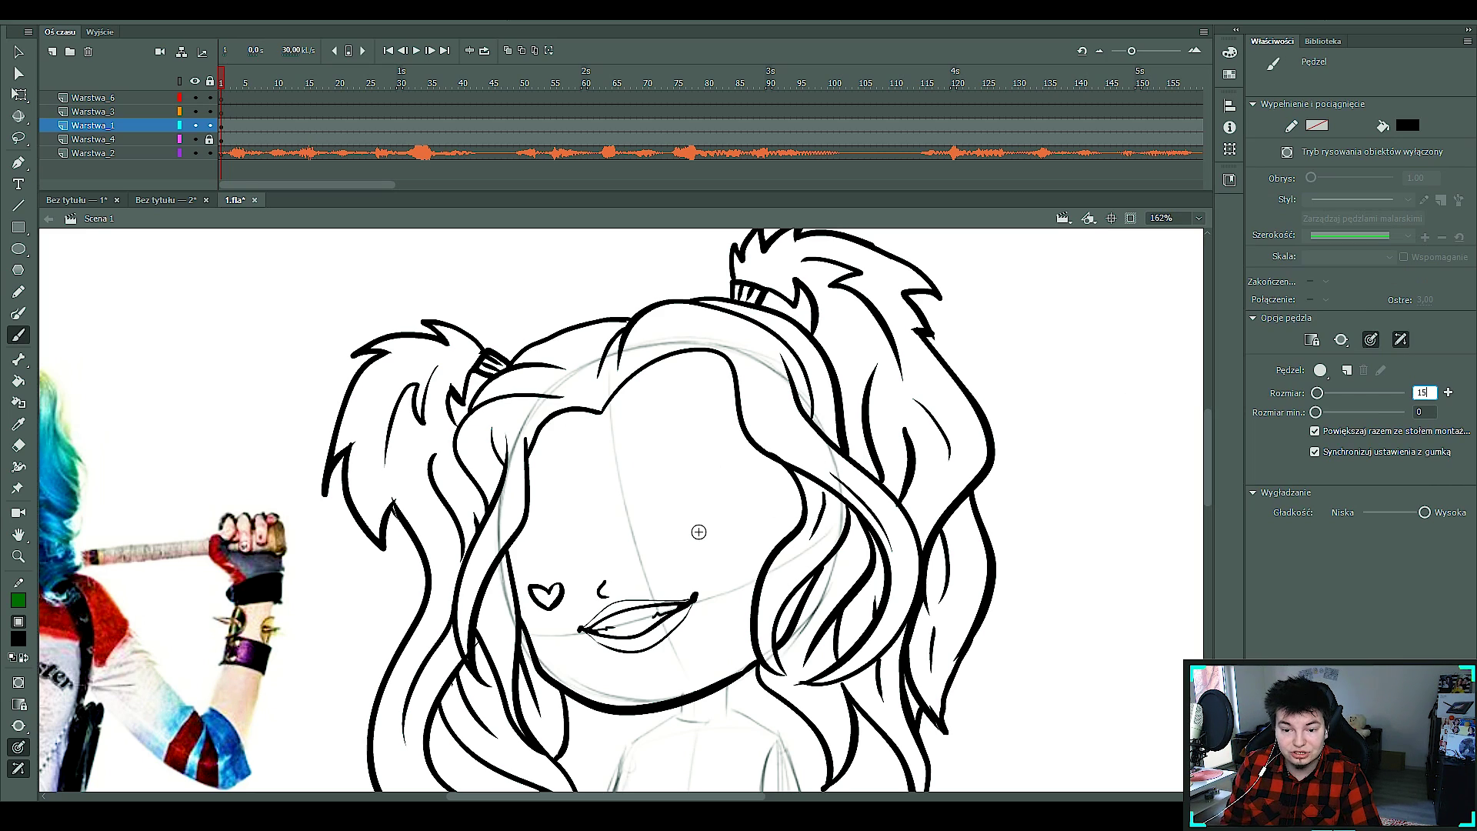
text(2b)
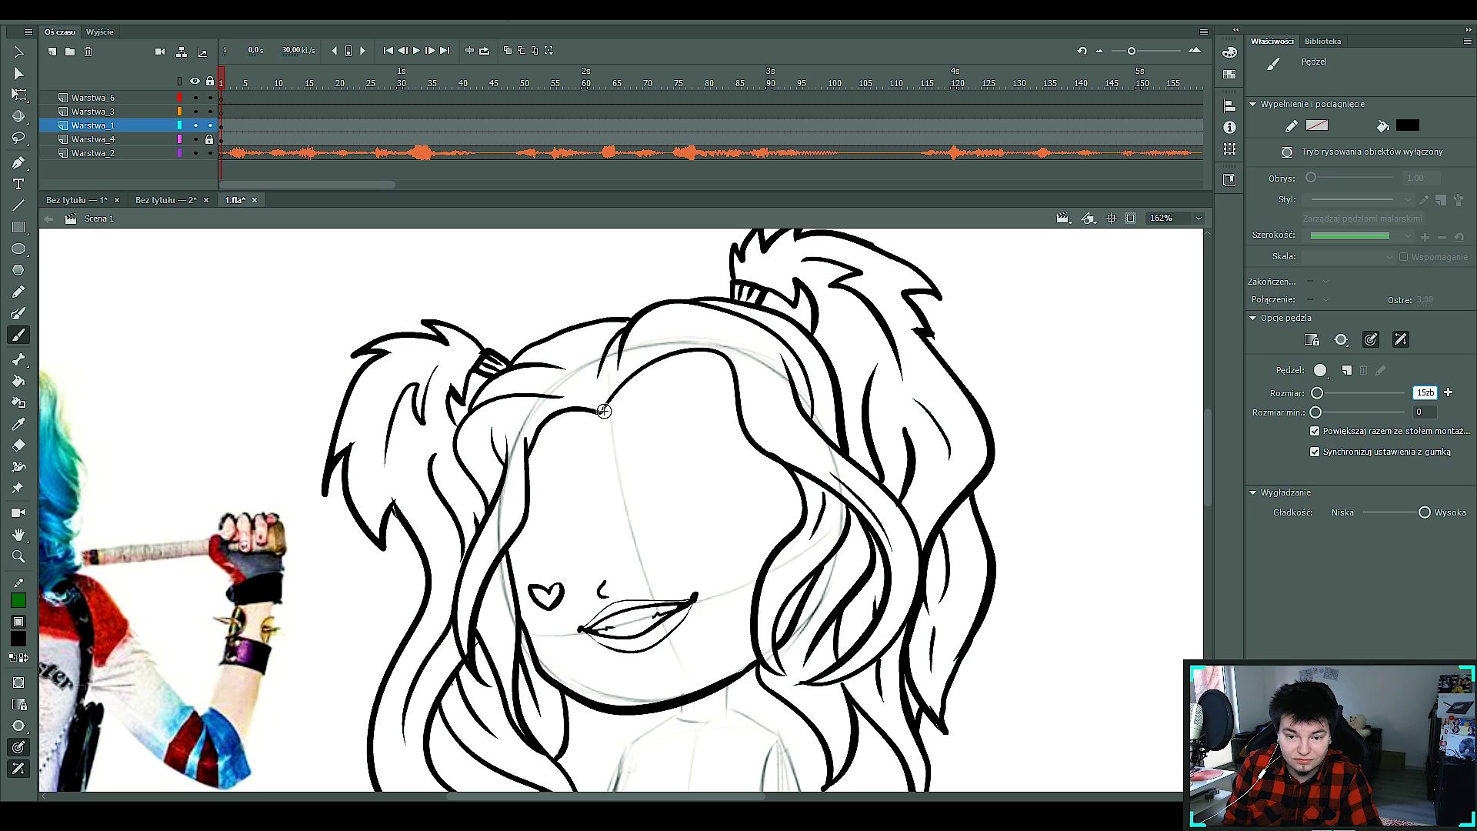
drag(603, 412, 727, 361)
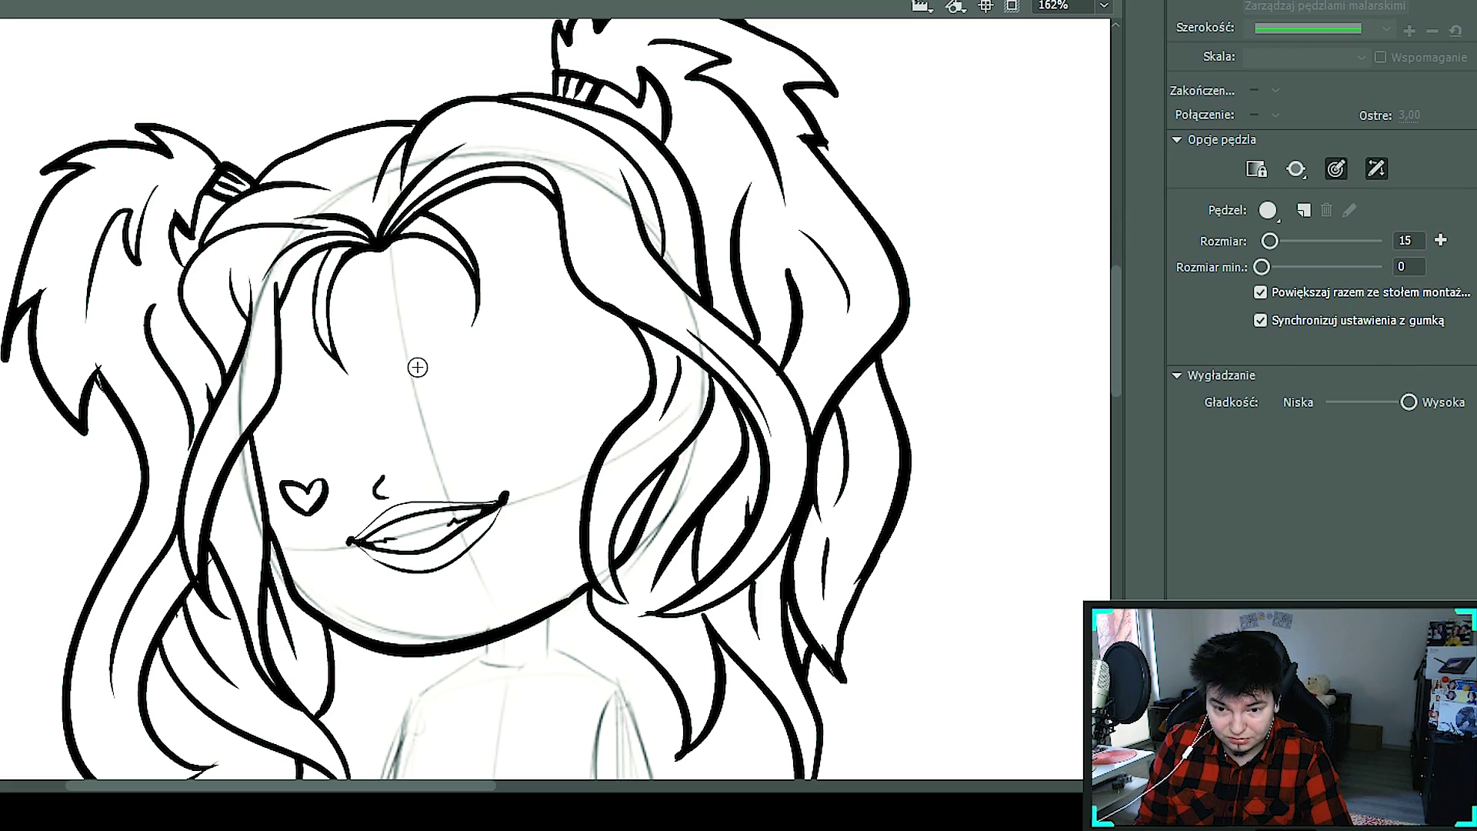
drag(419, 369, 567, 338)
drag(629, 461, 643, 459)
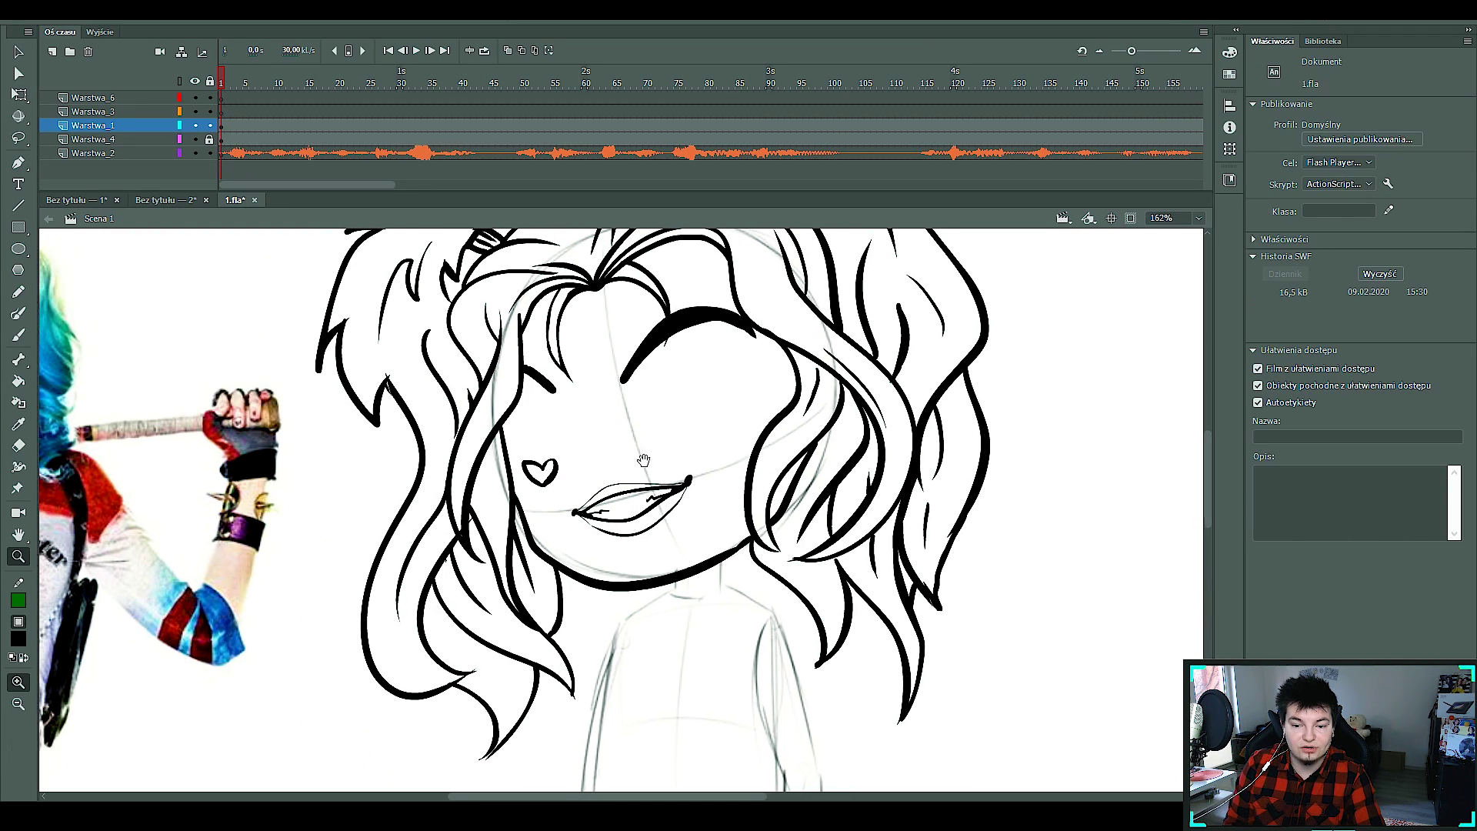
Draw the round eye outline below the eyebrow.
key(ctrl+equal)
key(b)
drag(589, 348, 607, 465)
drag(745, 454, 766, 388)
key(ctrl+minus)
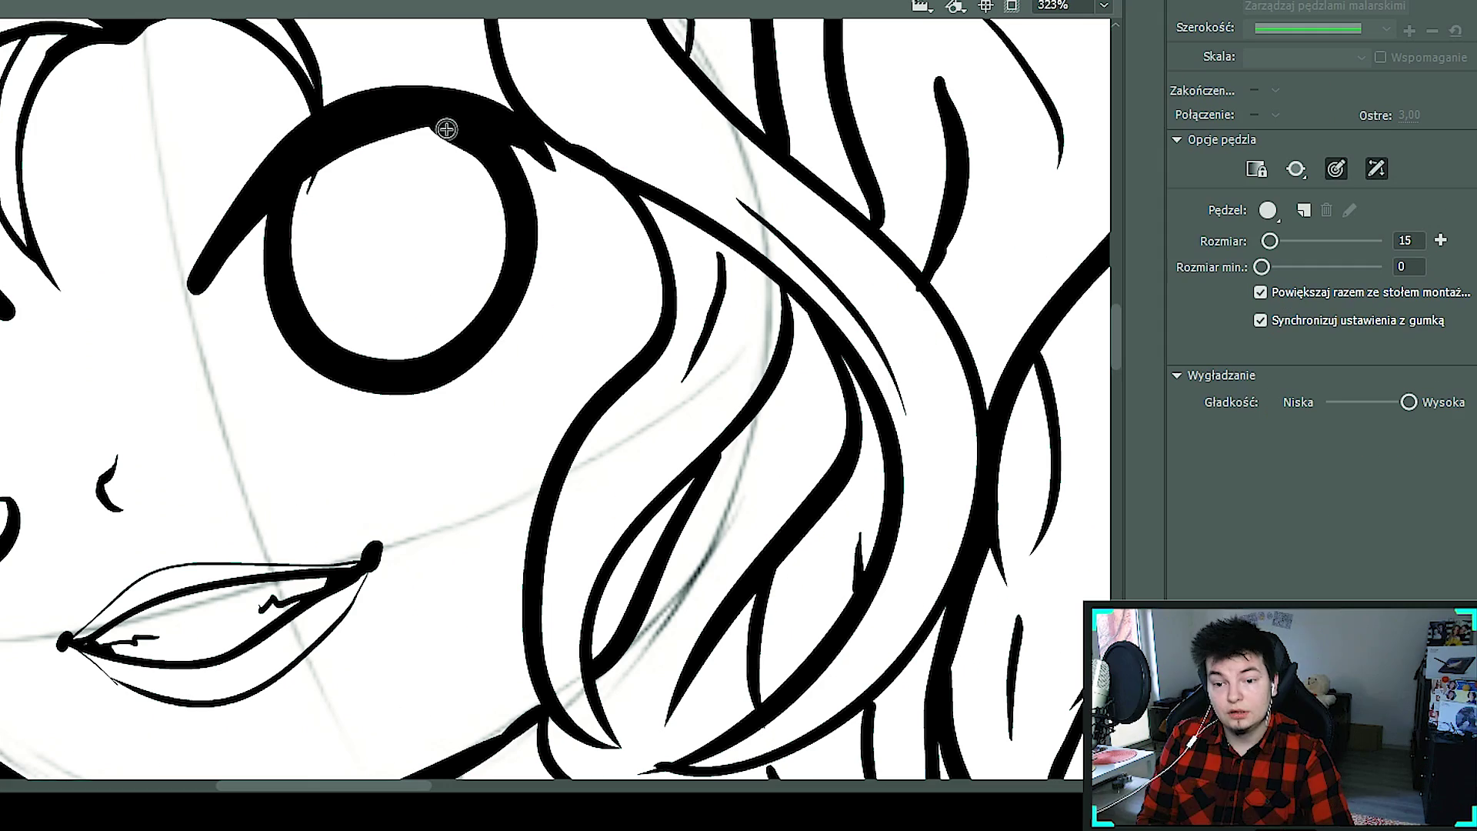
Scroll and reposition the stage view around the coloured chibi Harley artwork.
scroll(663, 119, left, 5)
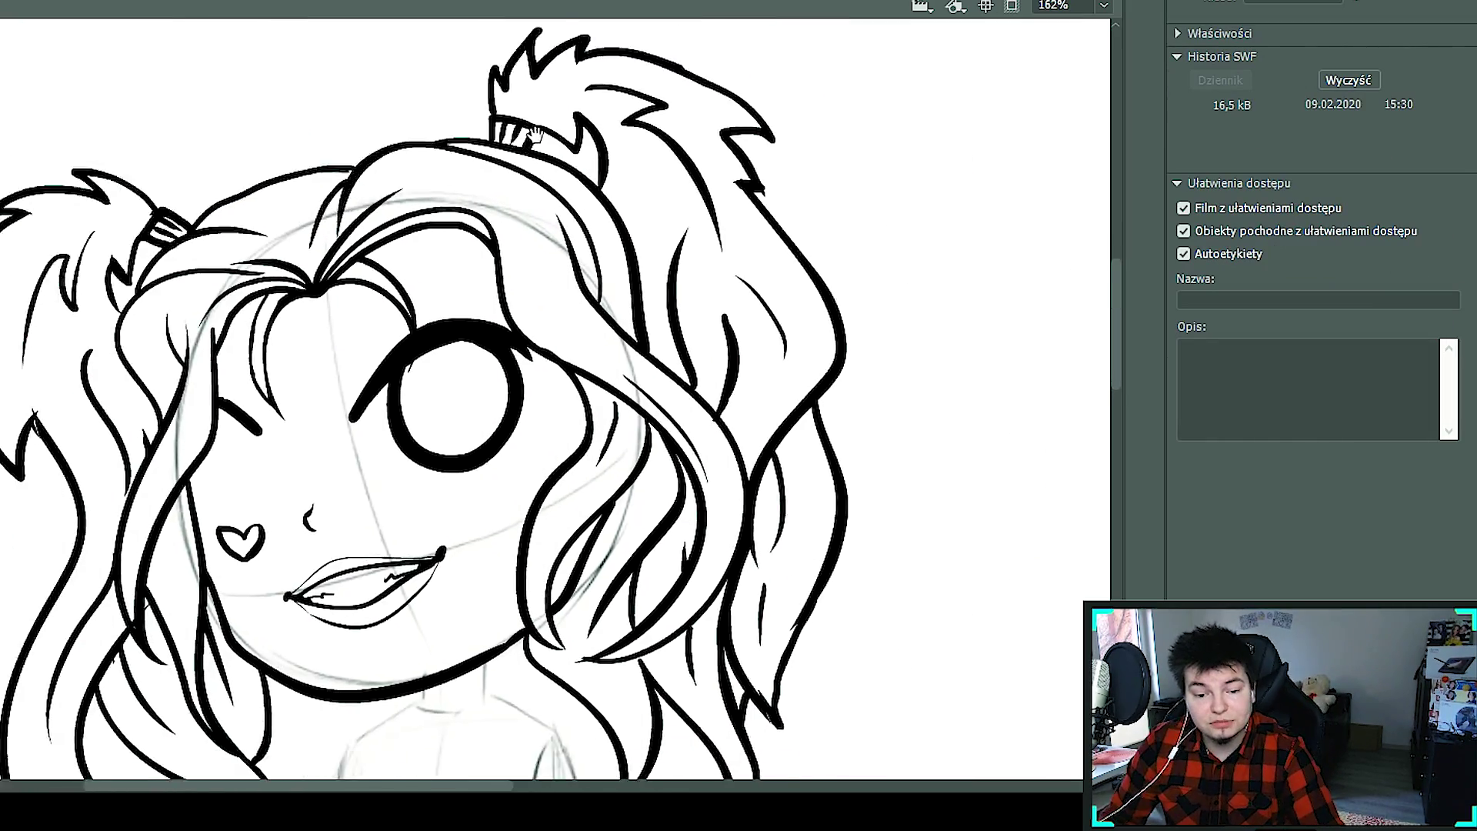
scroll(176, 513, down, 3)
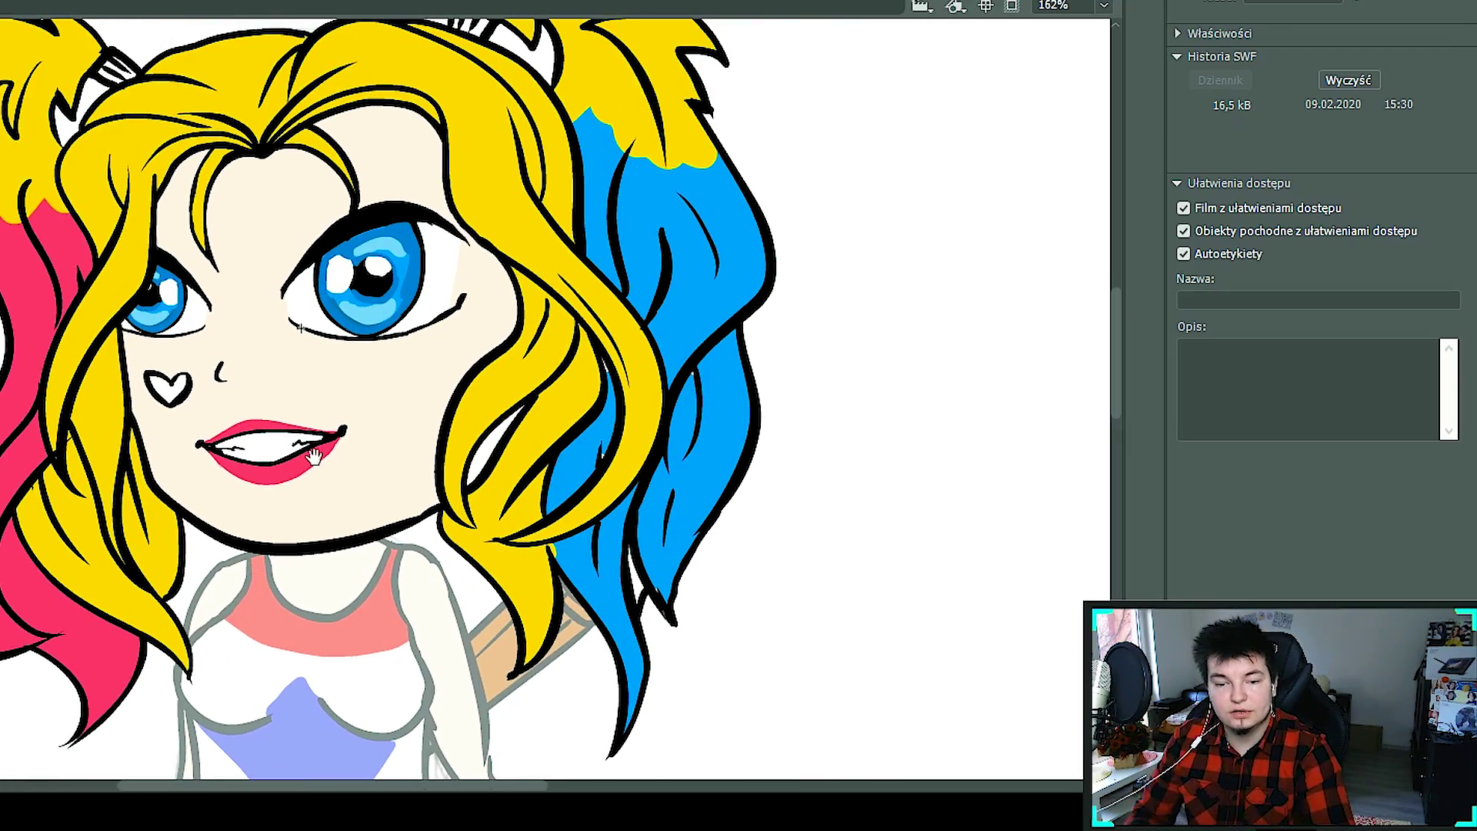
scroll(302, 329, down, 5)
drag(352, 319, 390, 373)
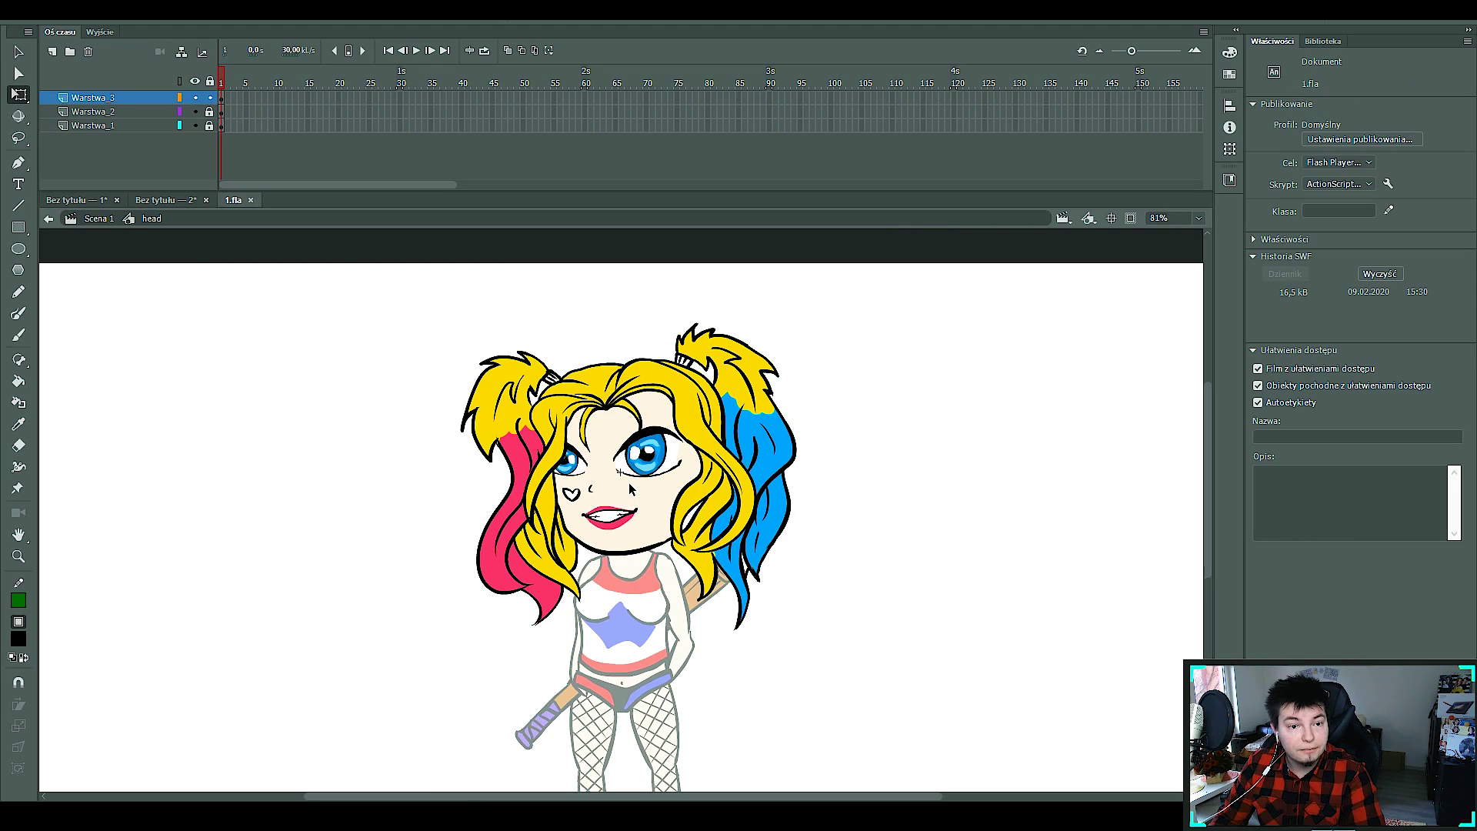
Zoom in and rotate Harley's body slightly clockwise.
key(z)
click(629, 489)
click(719, 491)
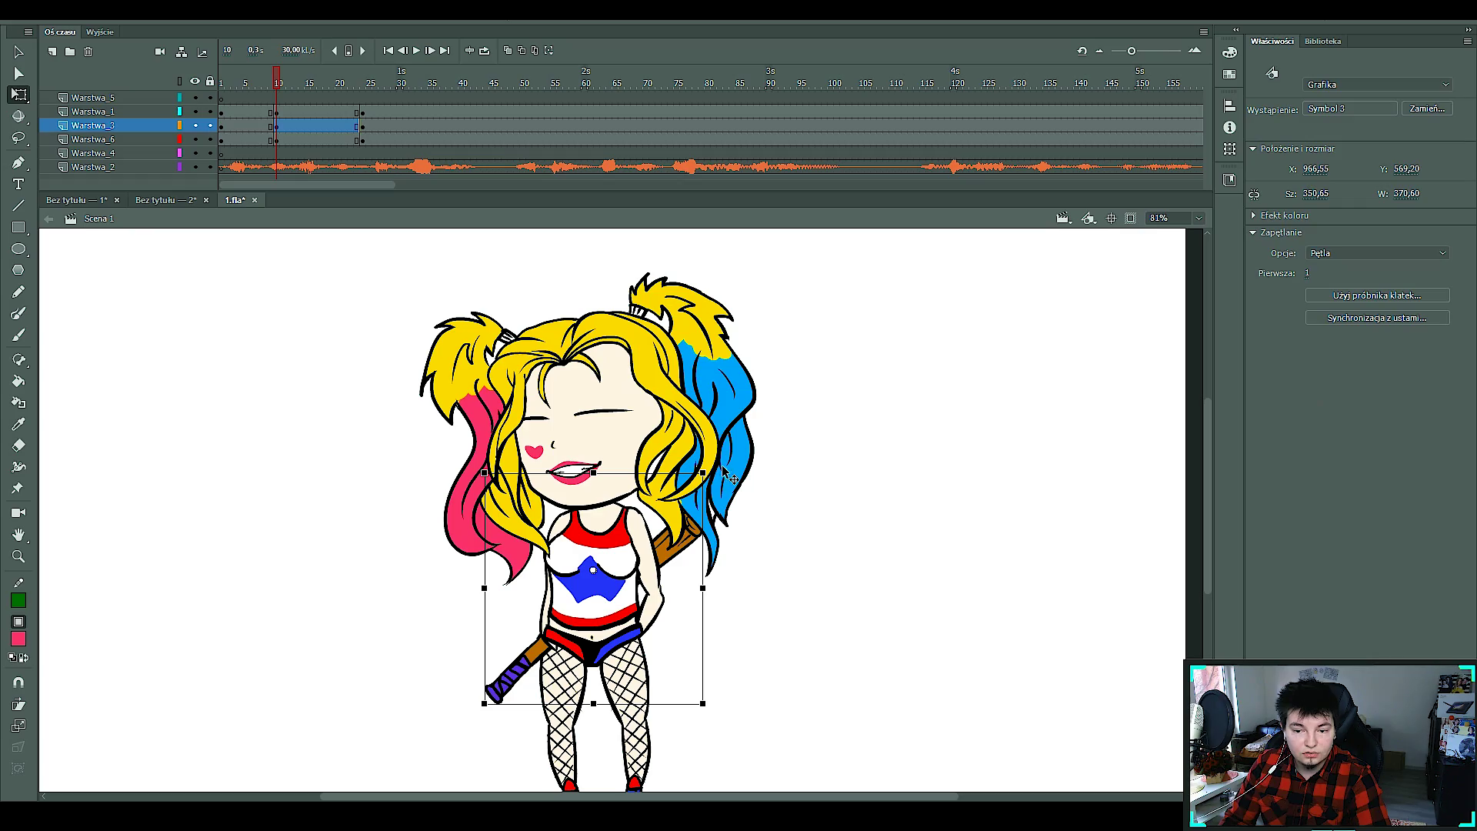
drag(720, 481, 726, 481)
Create a classic tween across frames 1 to 8 on all layers.
right_click(264, 133)
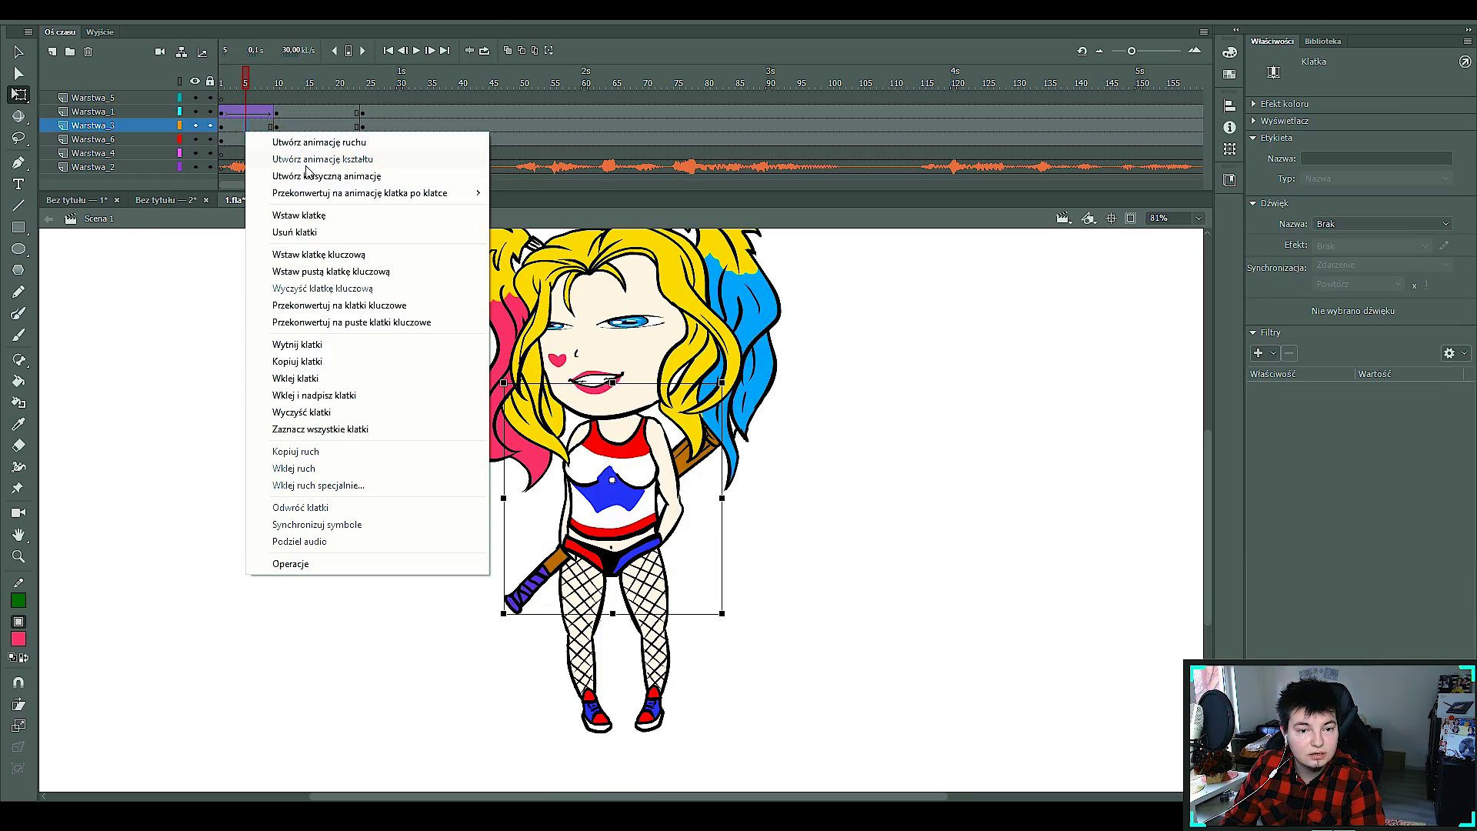
drag(223, 111, 265, 127)
right_click(265, 146)
click(346, 190)
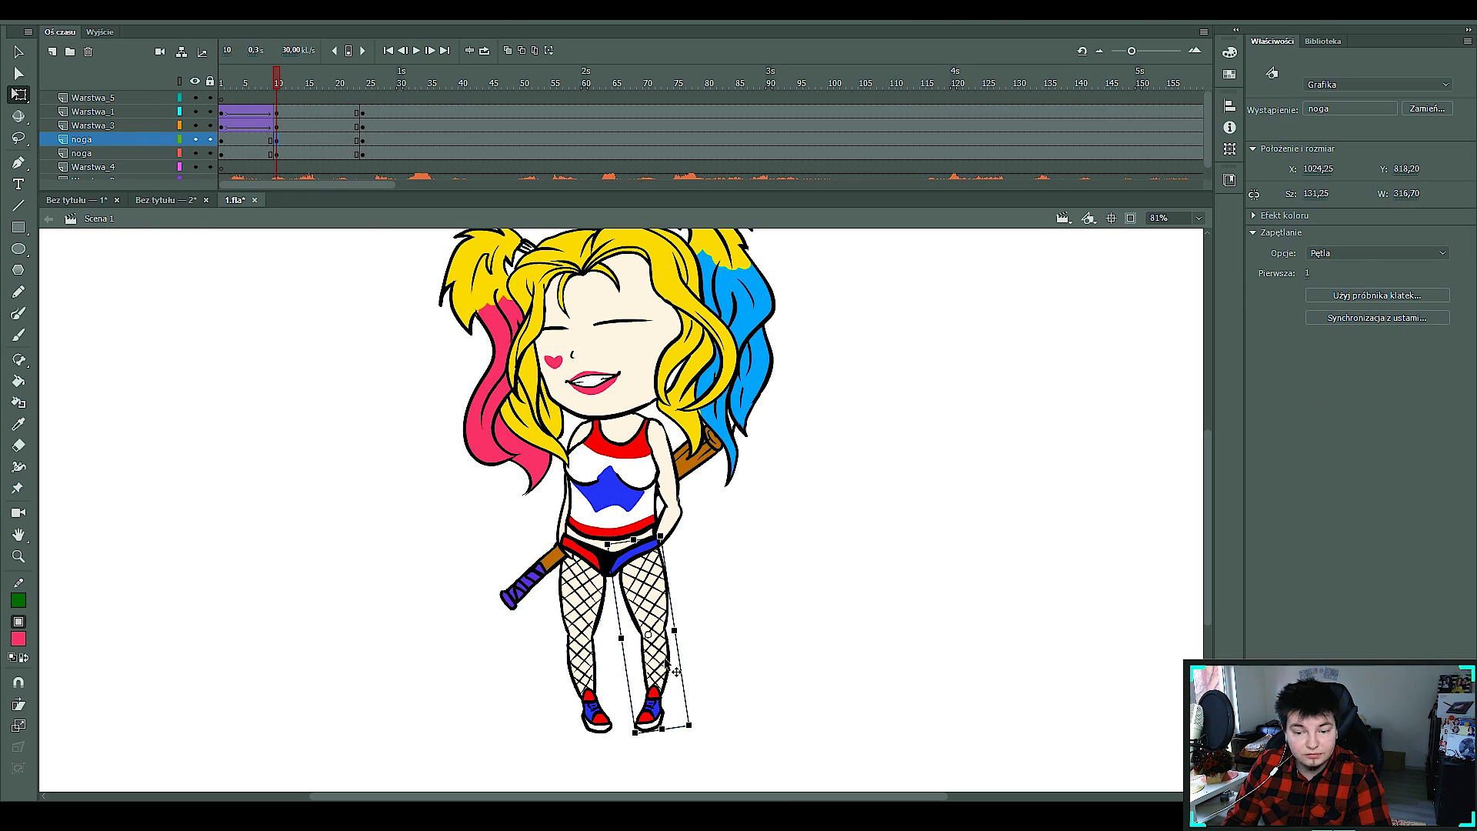
Rotate the leg into a new pose and extend the layers to frame 255.
drag(677, 725, 696, 716)
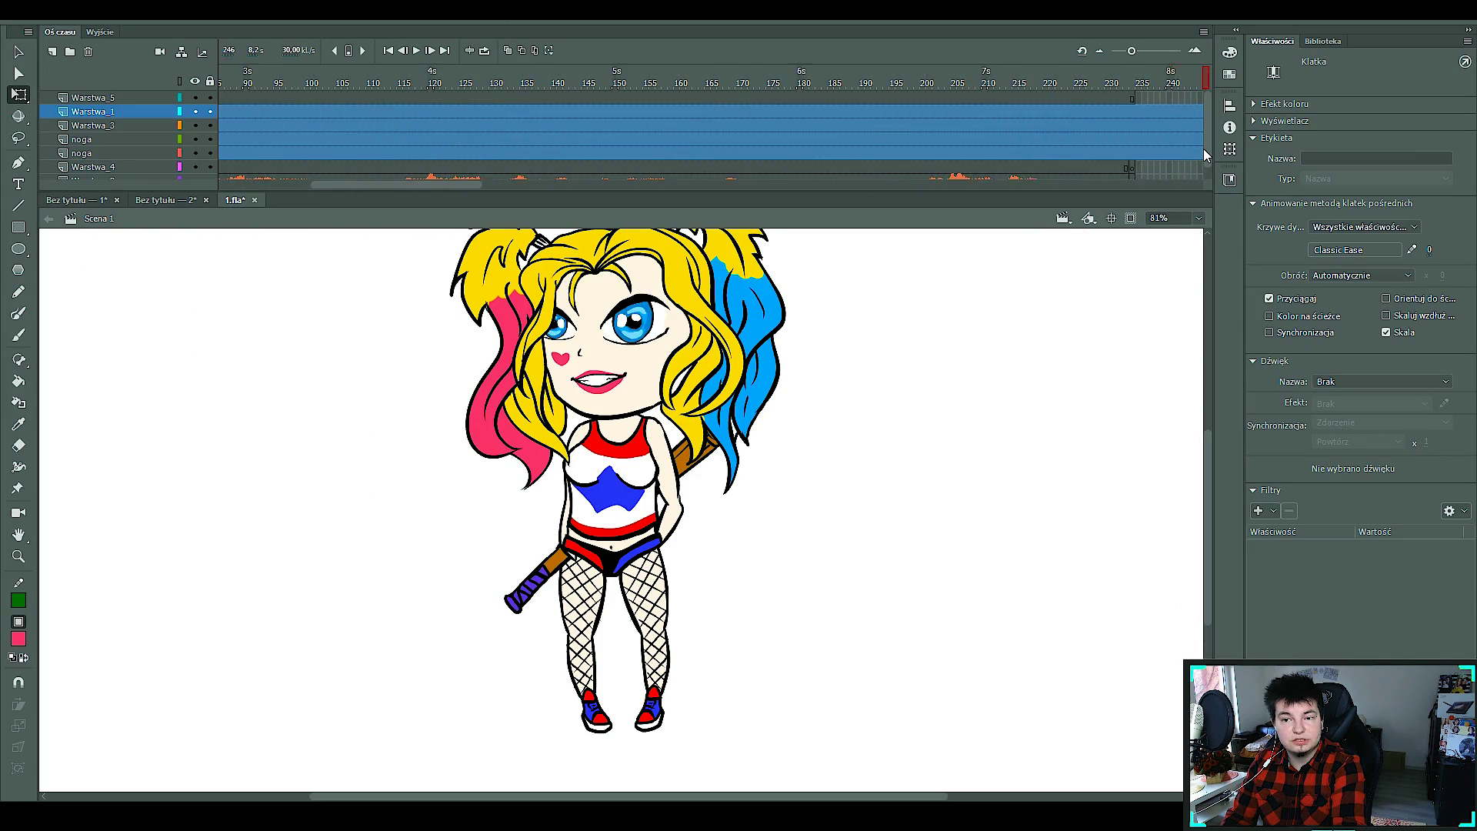
right_click(1022, 142)
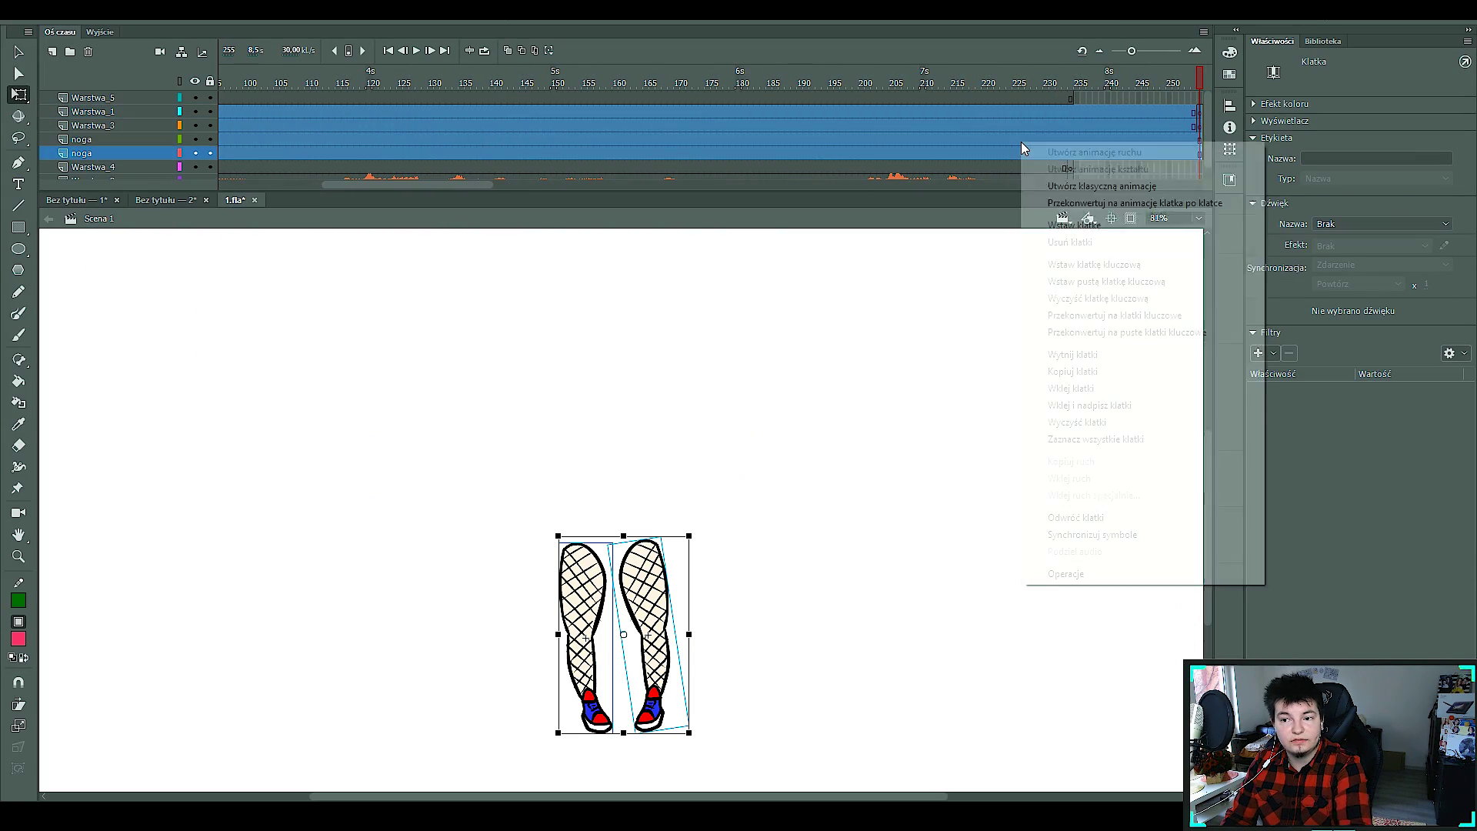
click(1089, 231)
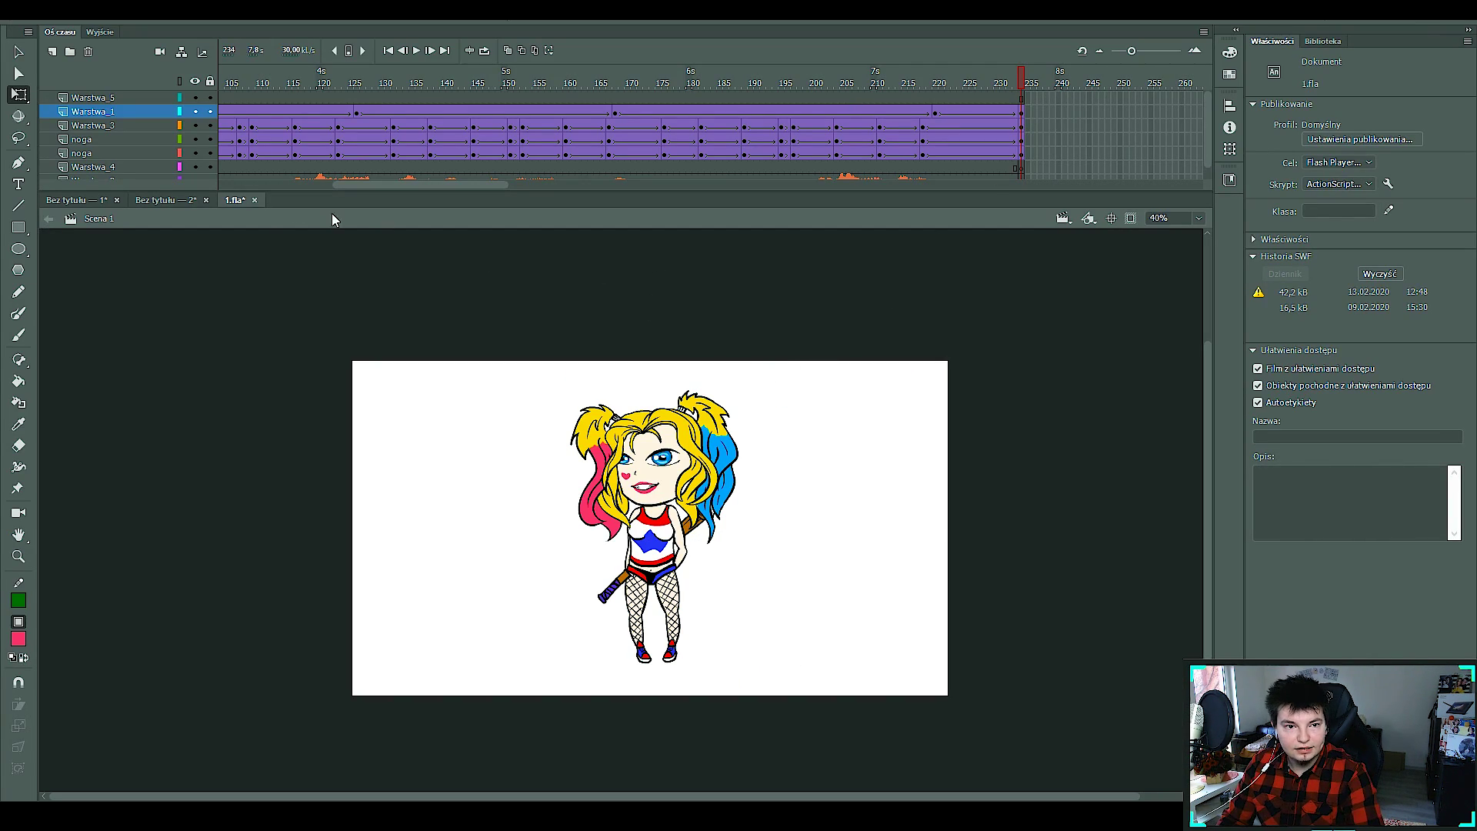
Confirm converting Harley Quinn into a graphic symbol, then deselect it.
drag(349, 186, 214, 178)
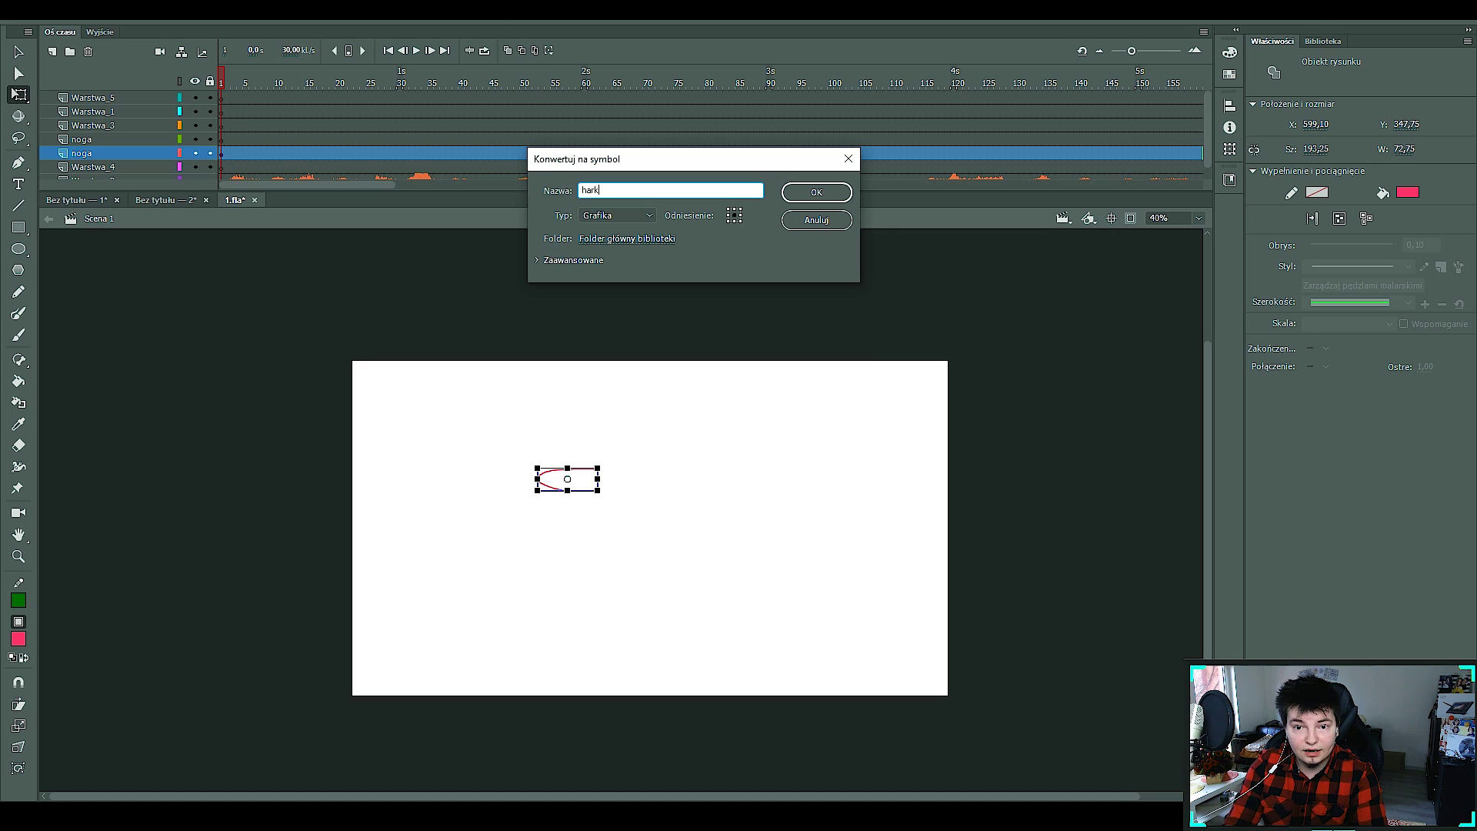
key(Return)
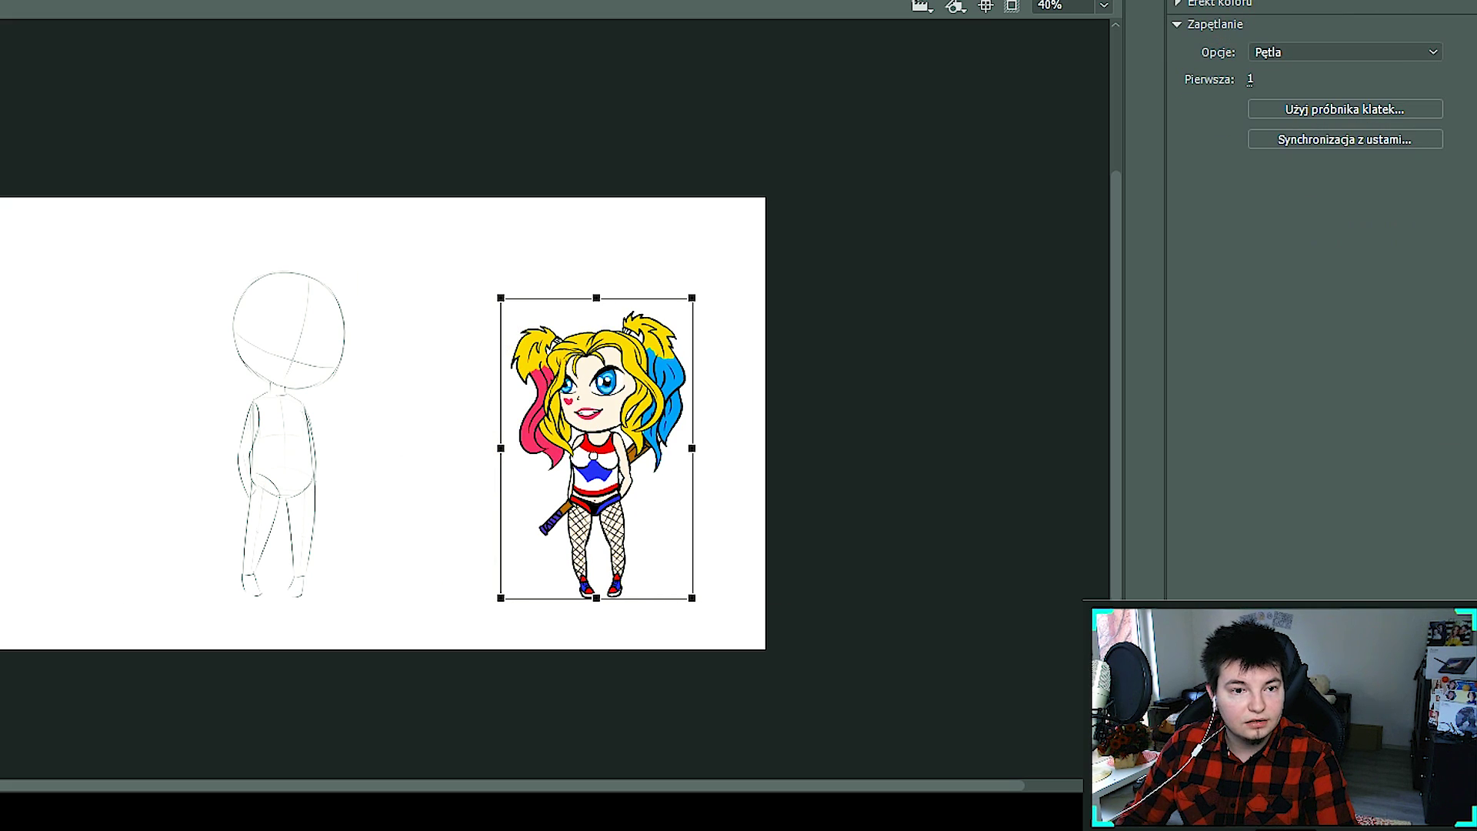
key(Escape)
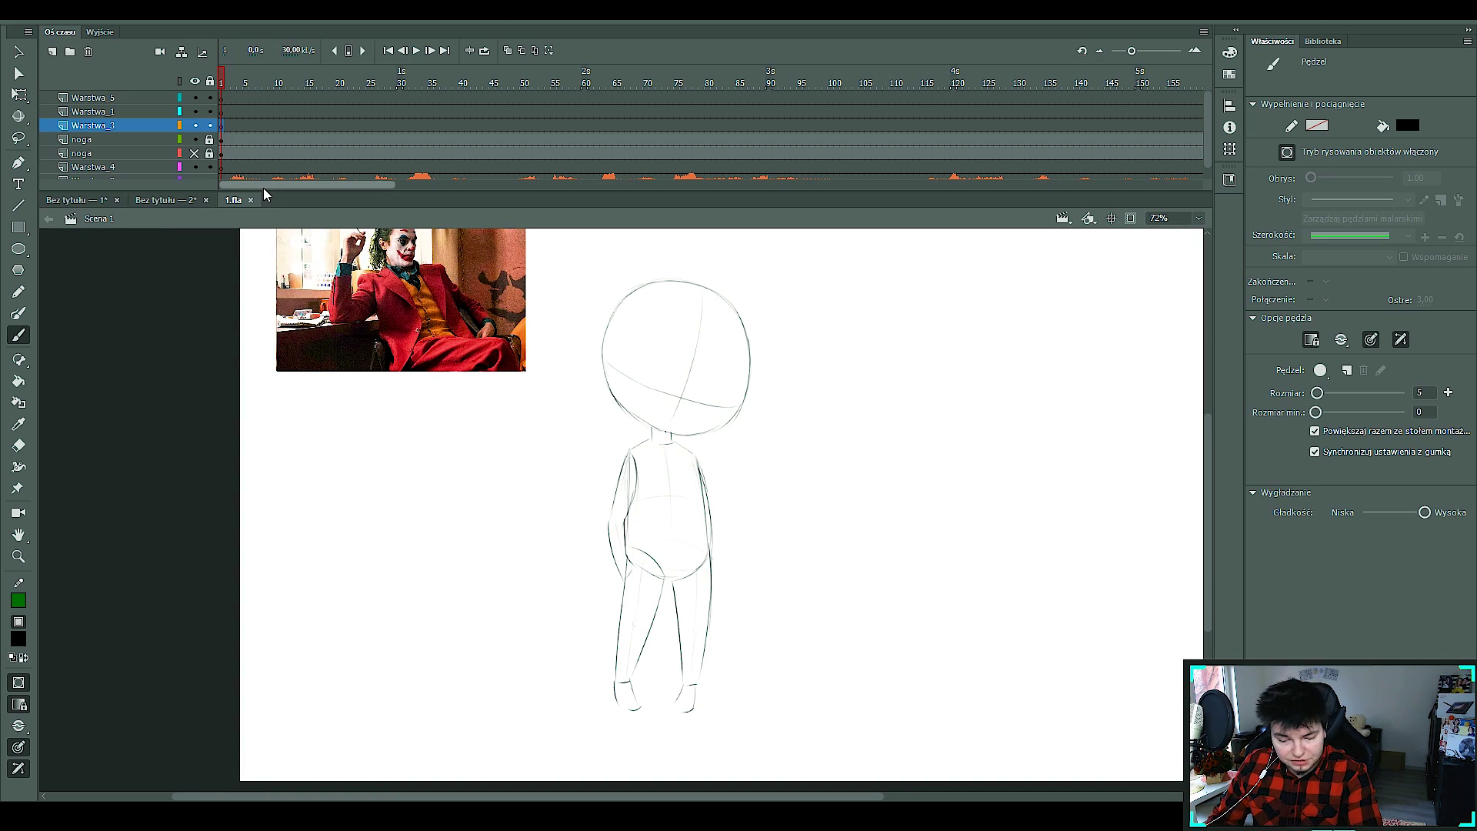
Hide the panels with F4 and draw the Joker's J-shaped nose inside the head.
key(f)
key(F4)
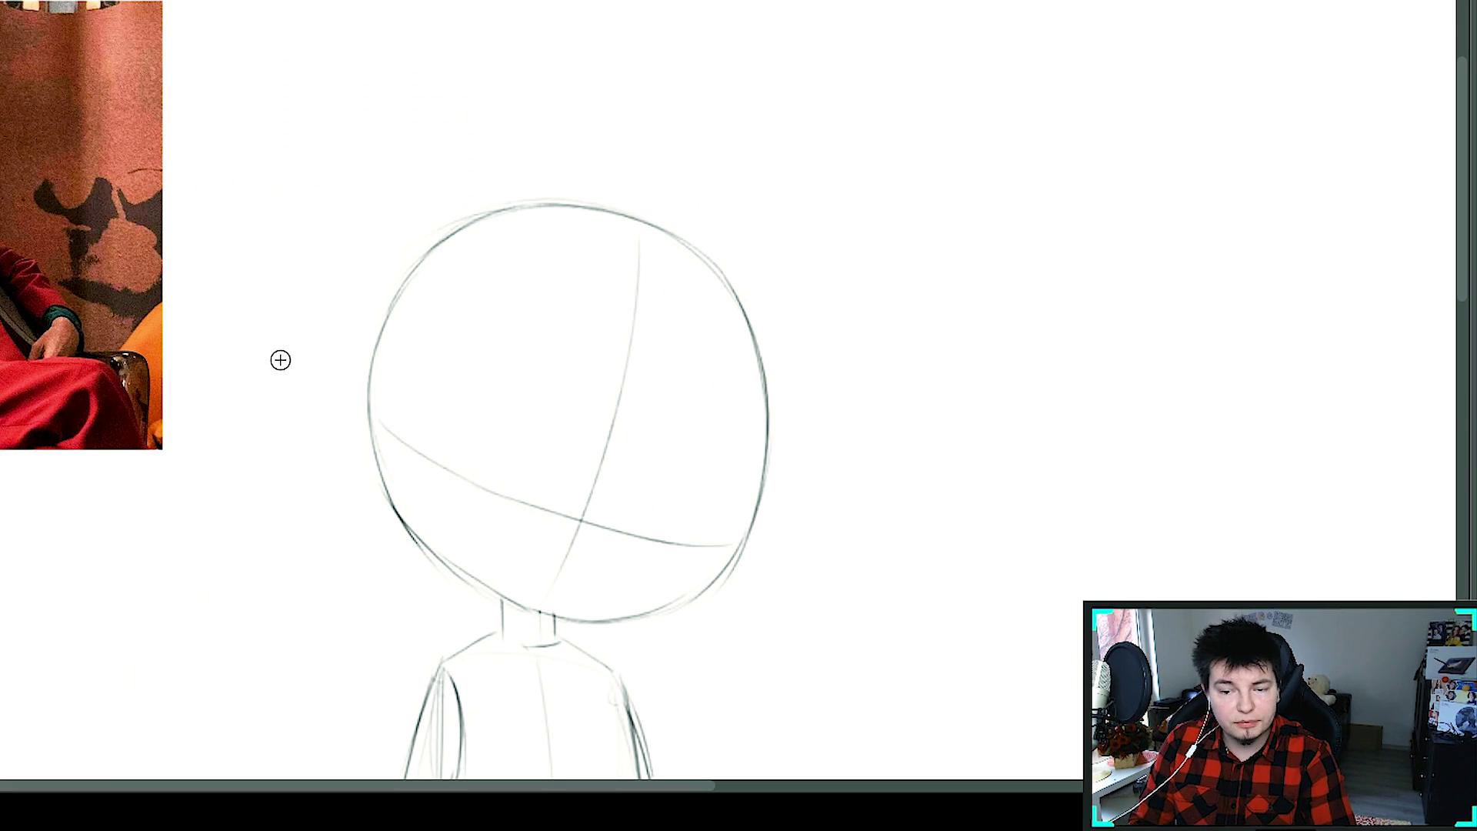
drag(451, 224, 406, 458)
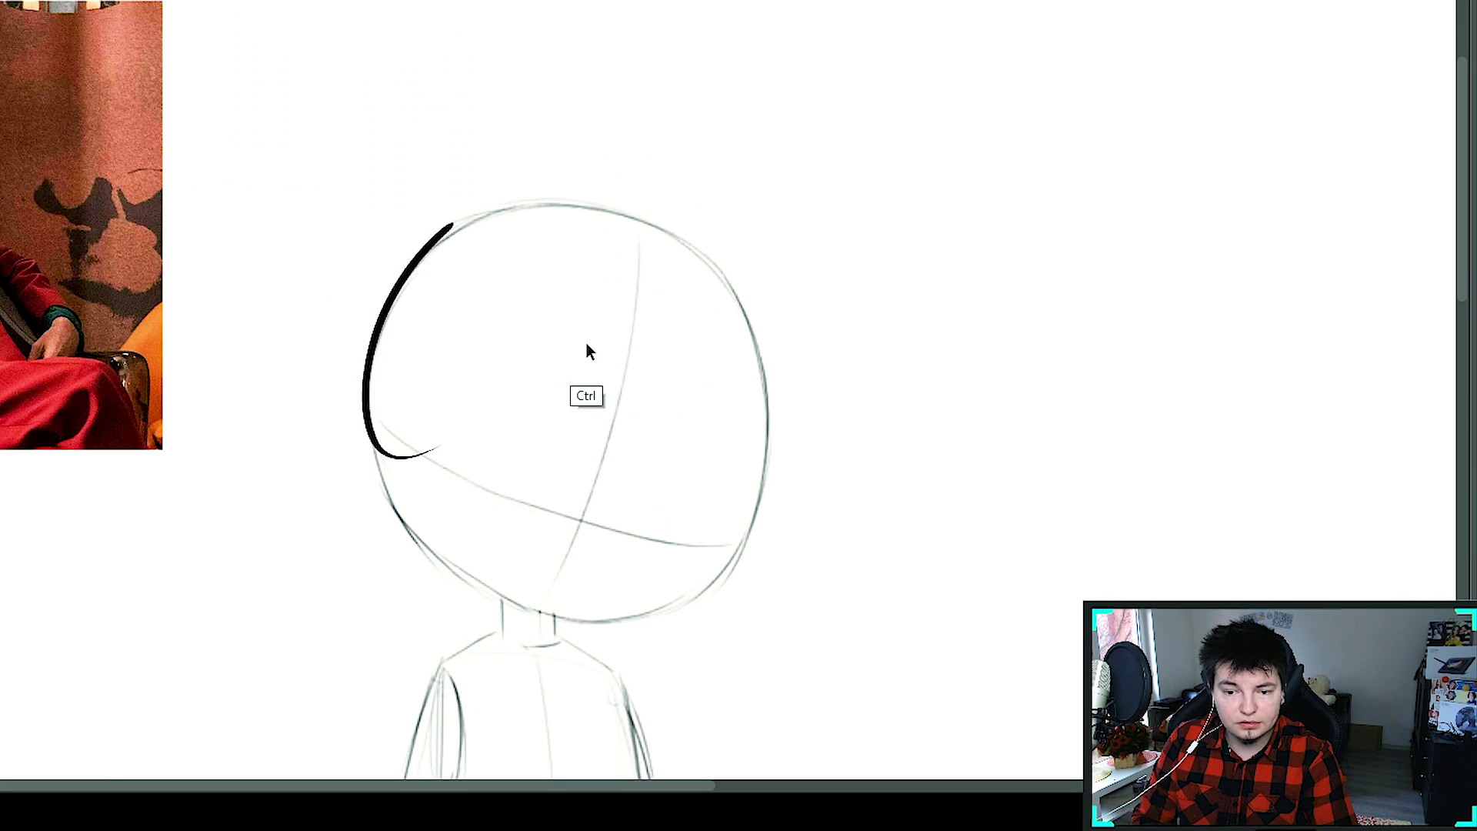
key(ctrl+z)
drag(428, 303, 430, 286)
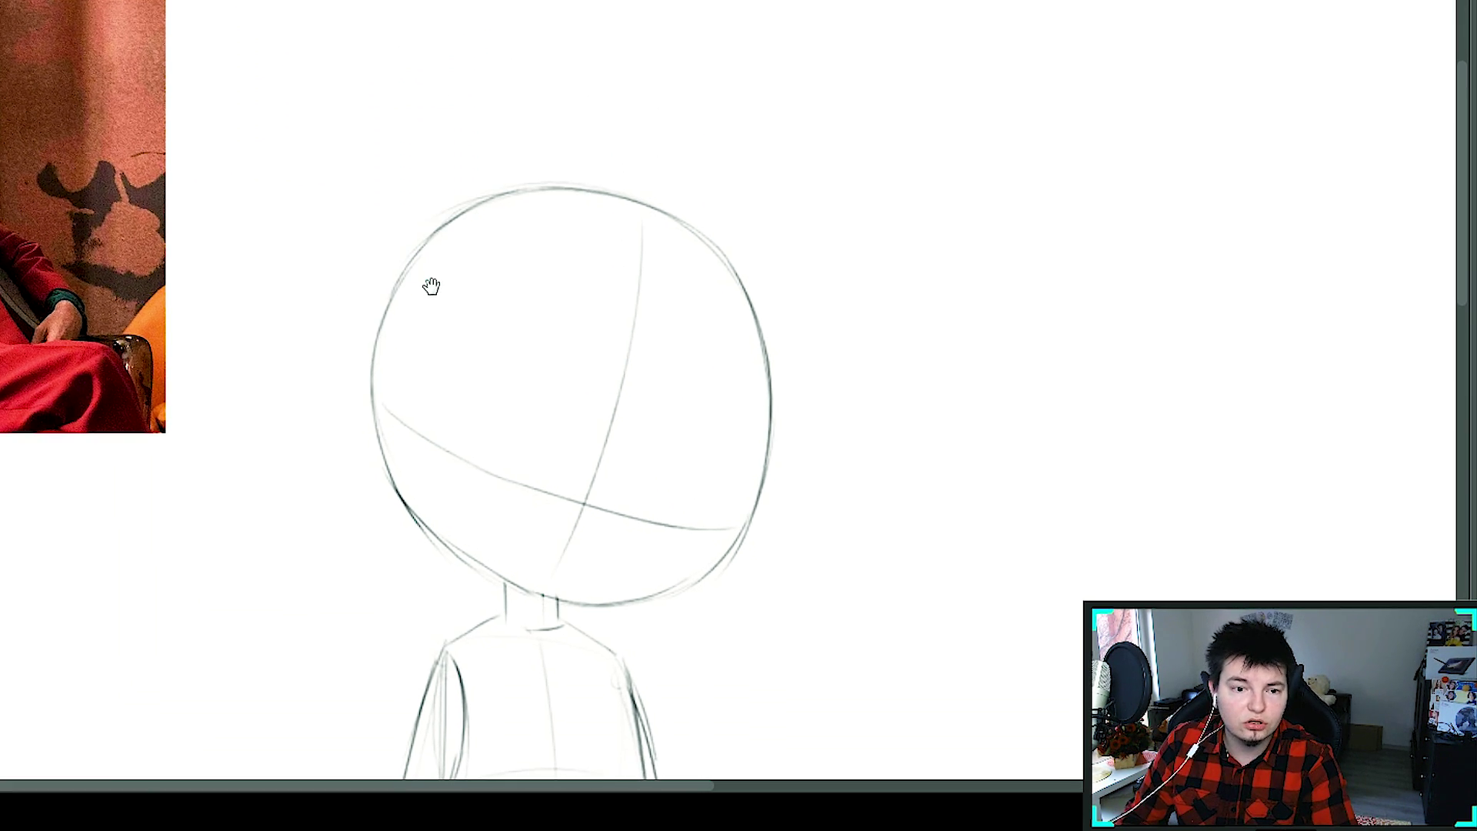
drag(785, 420, 743, 483)
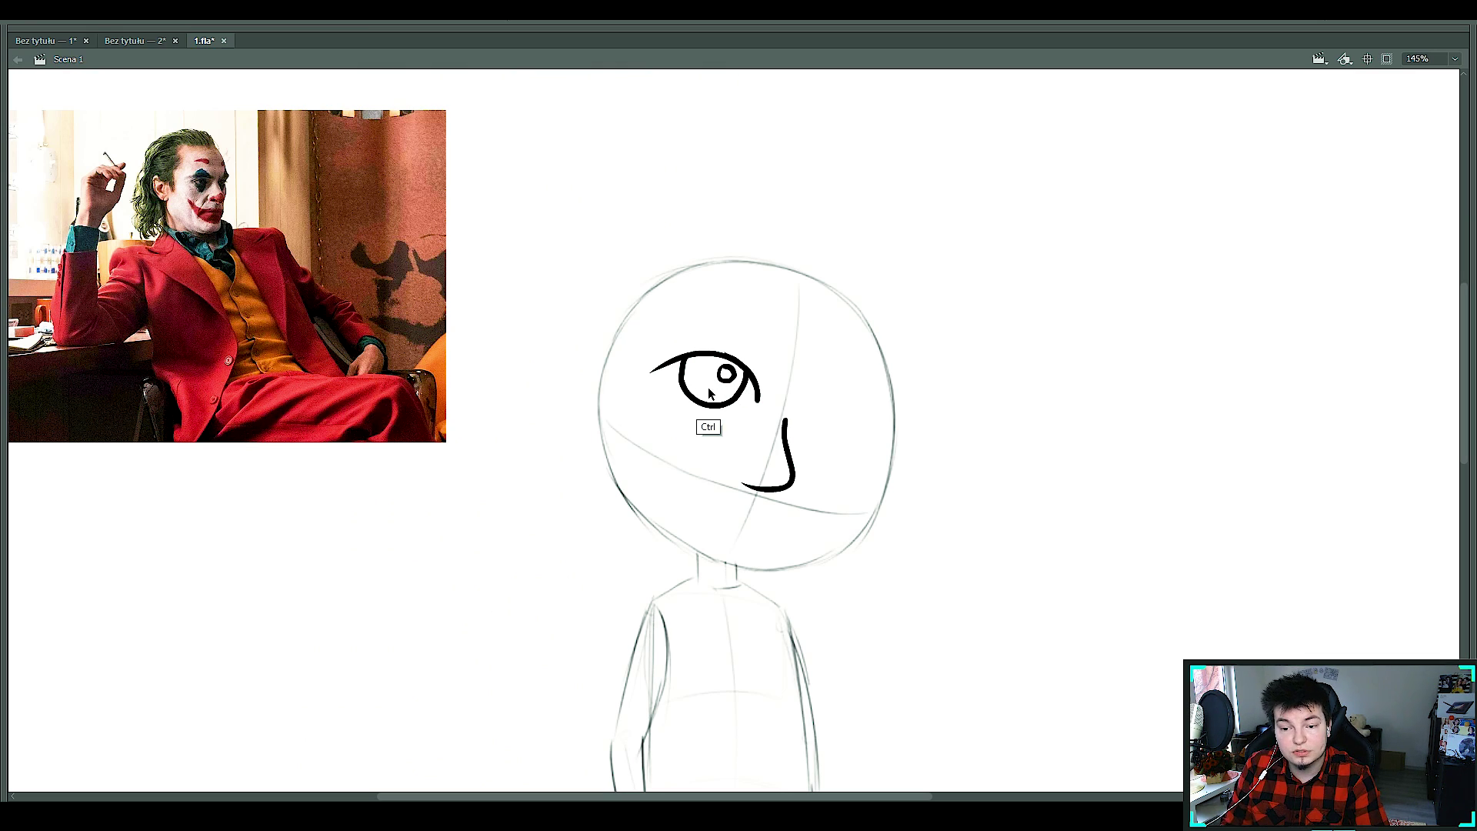
Select the eye and nose strokes and add a short stroke below the ear.
right_click(746, 333)
click(830, 380)
click(814, 441)
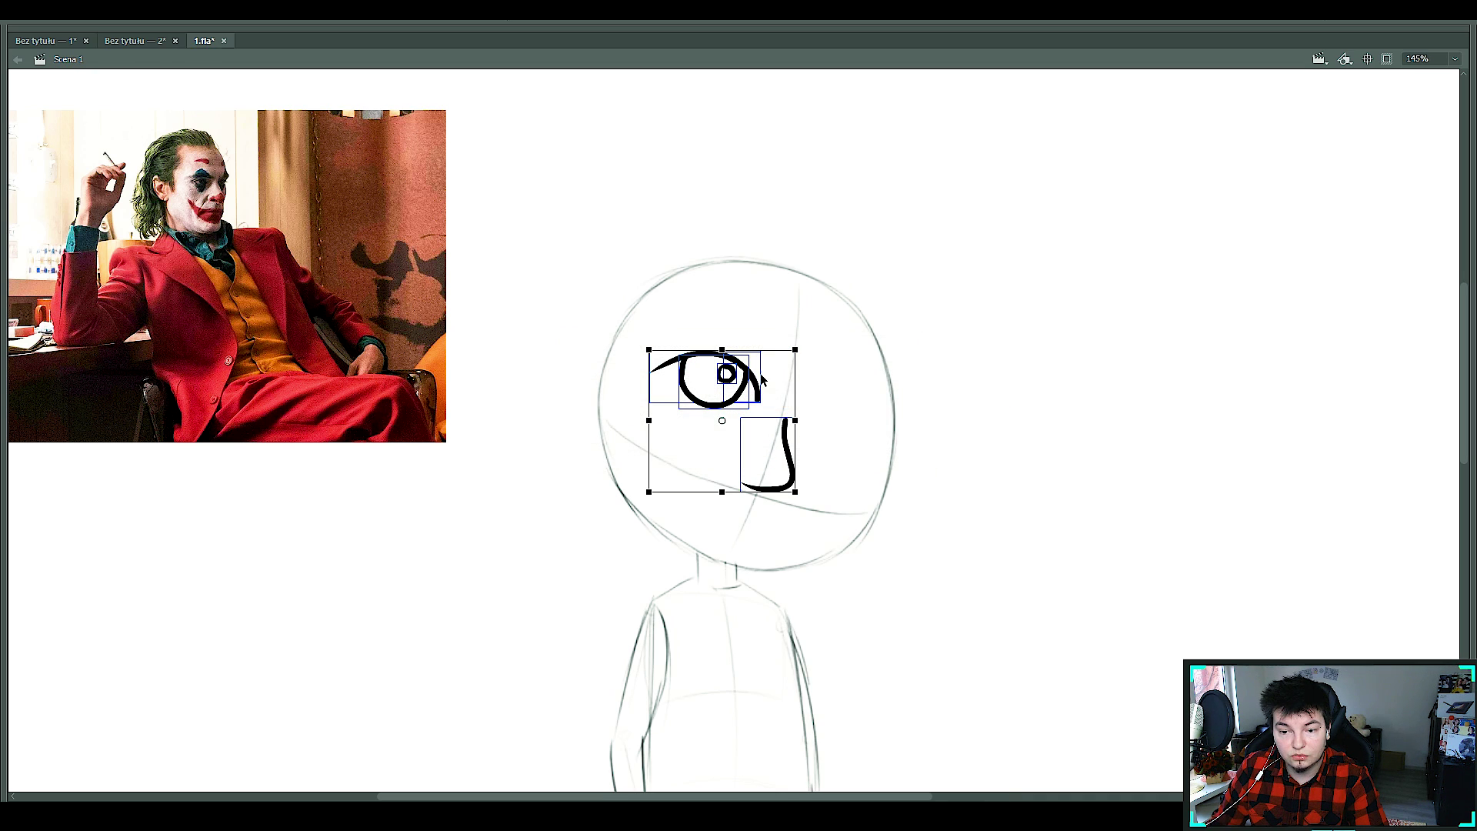
right_click(749, 335)
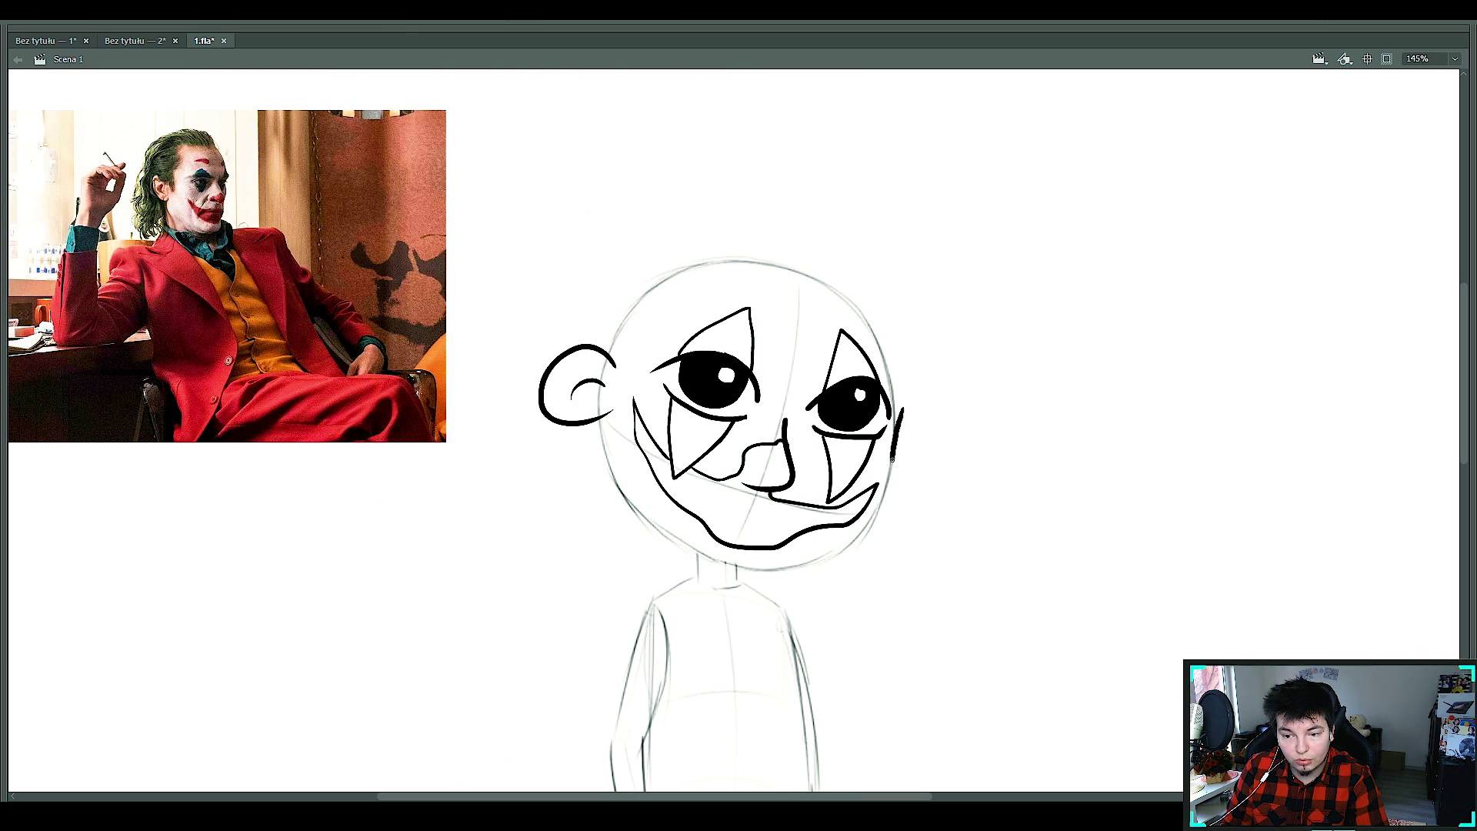
drag(597, 411, 604, 442)
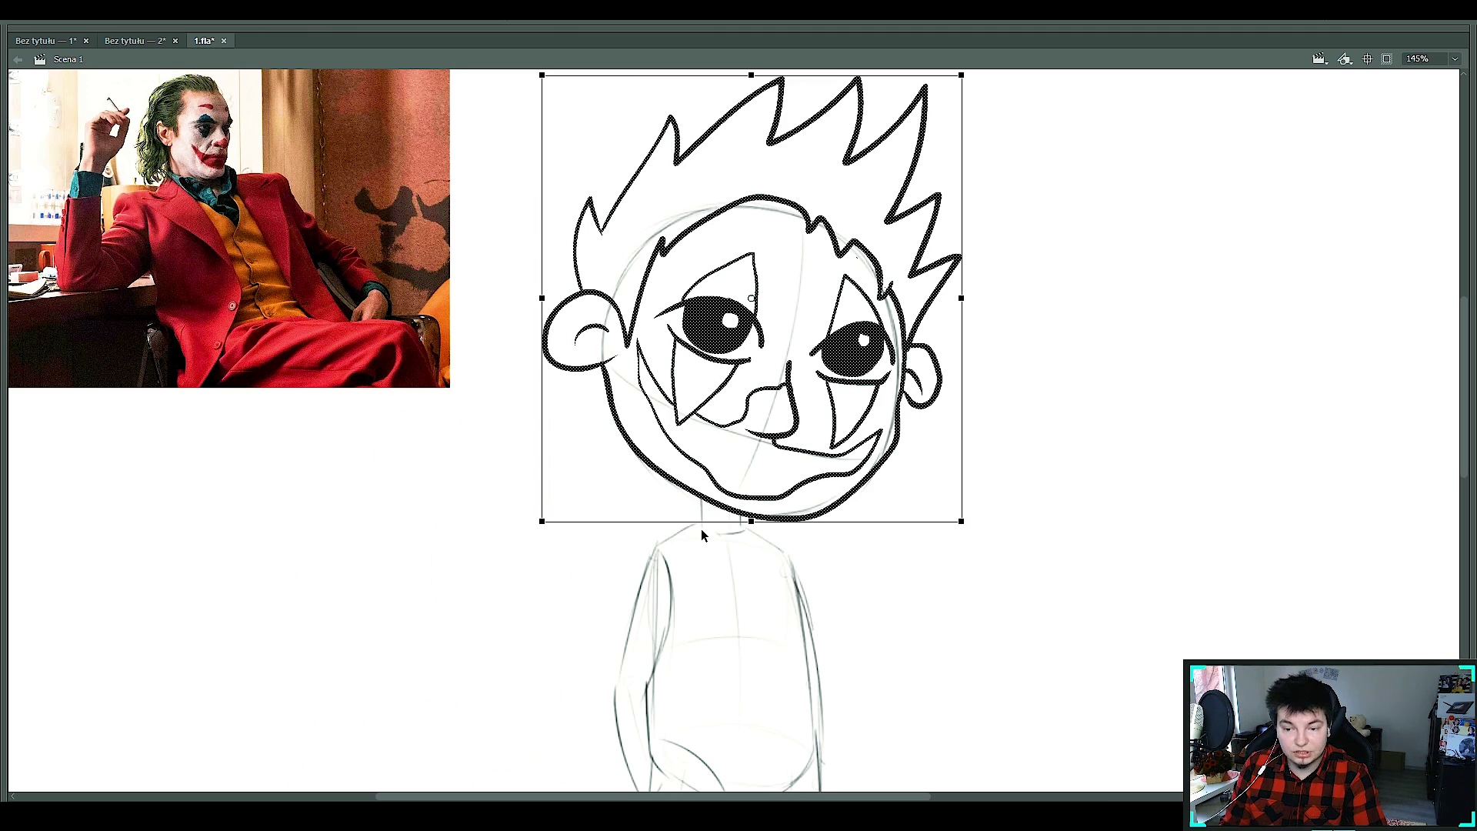
Convert the inked head into a symbol named 'glowajok'.
key(F8)
text(glowajok)
key(Return)
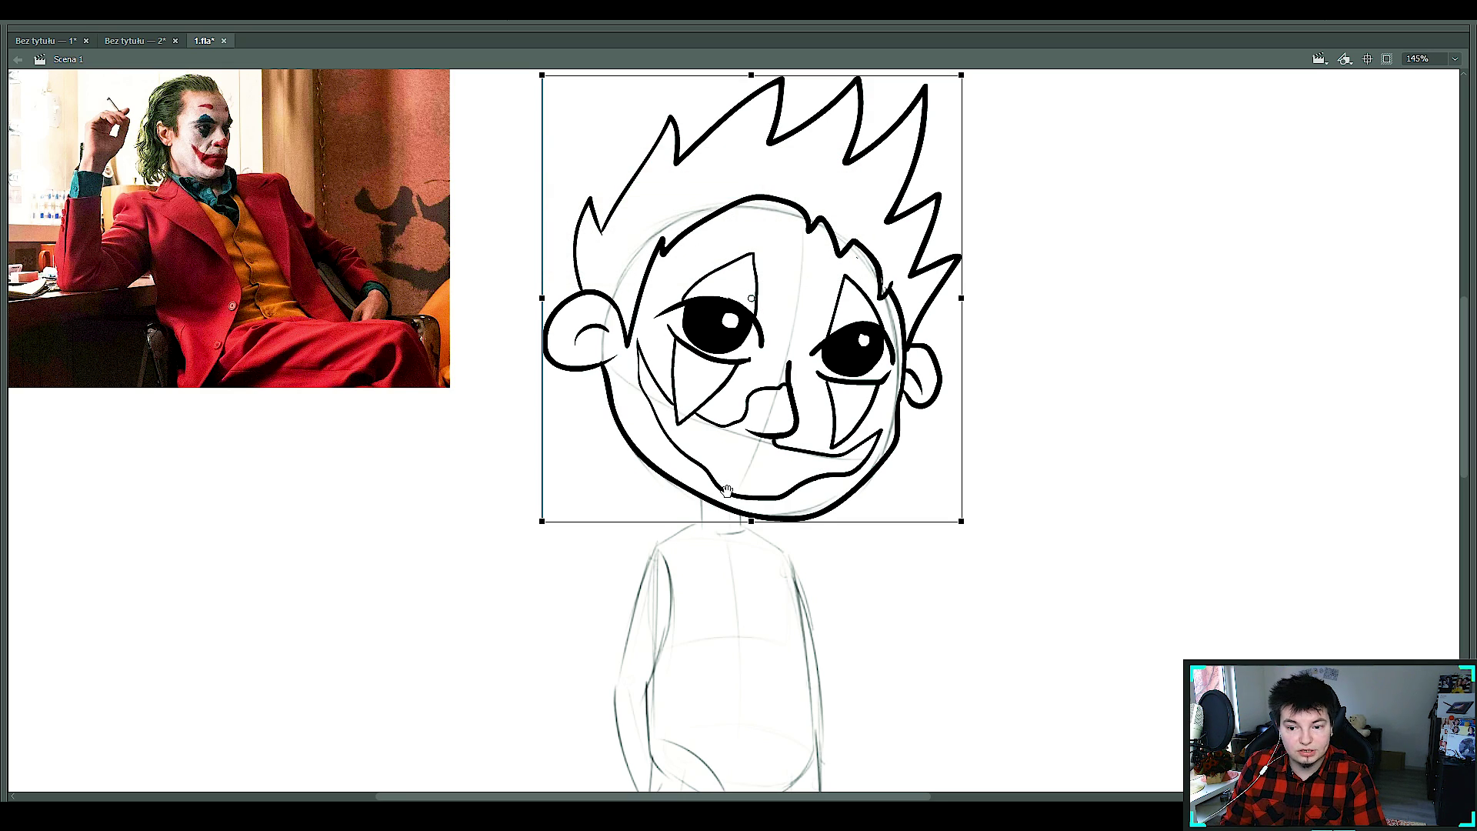
scroll(843, 515, down, 2)
scroll(623, 292, down, 2)
Draw the shirt line running down the Joker's jacket below the head.
key(F4)
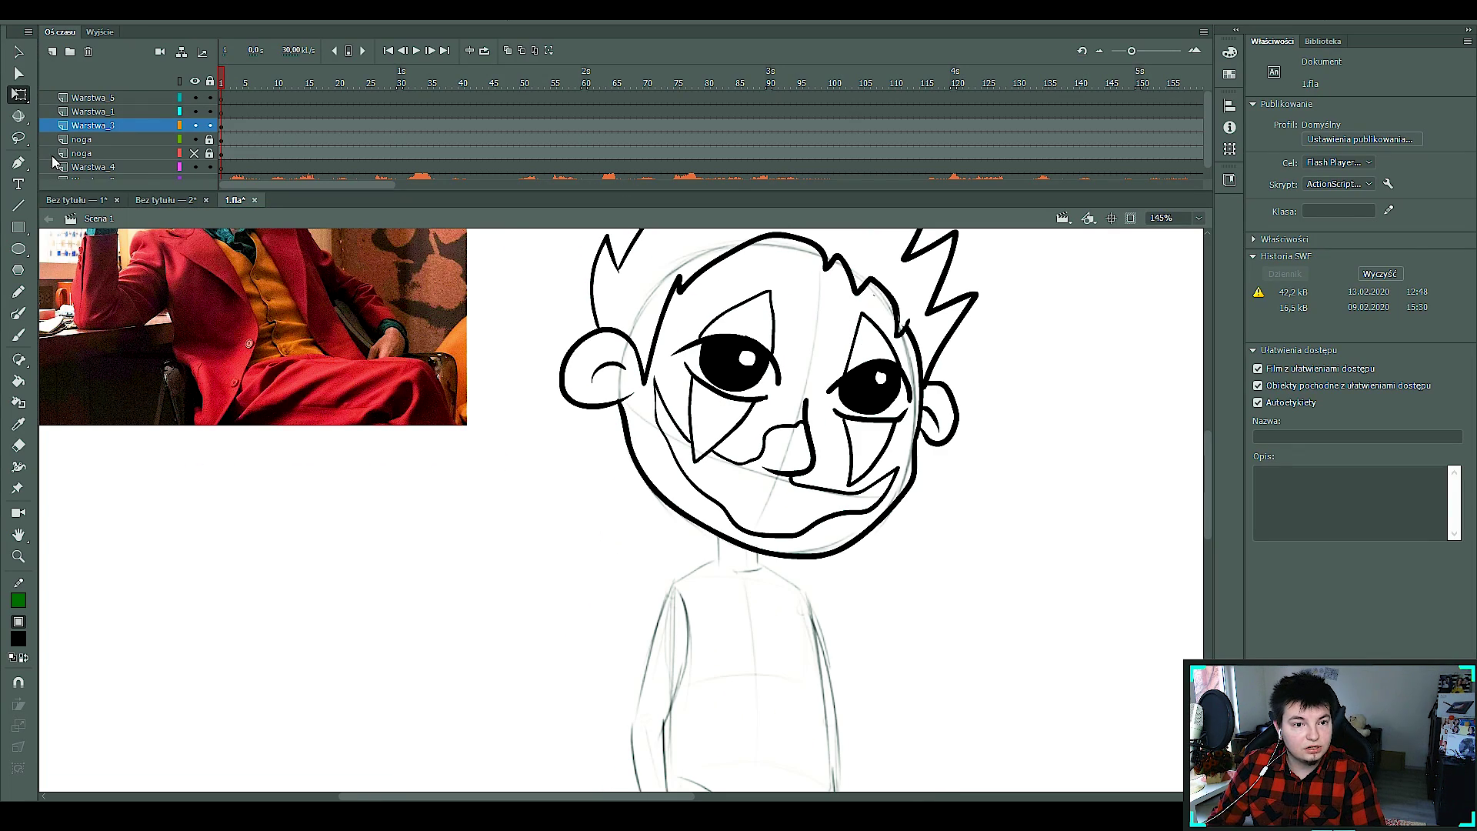
key(F4)
click(264, 214)
scroll(615, 461, down, 3)
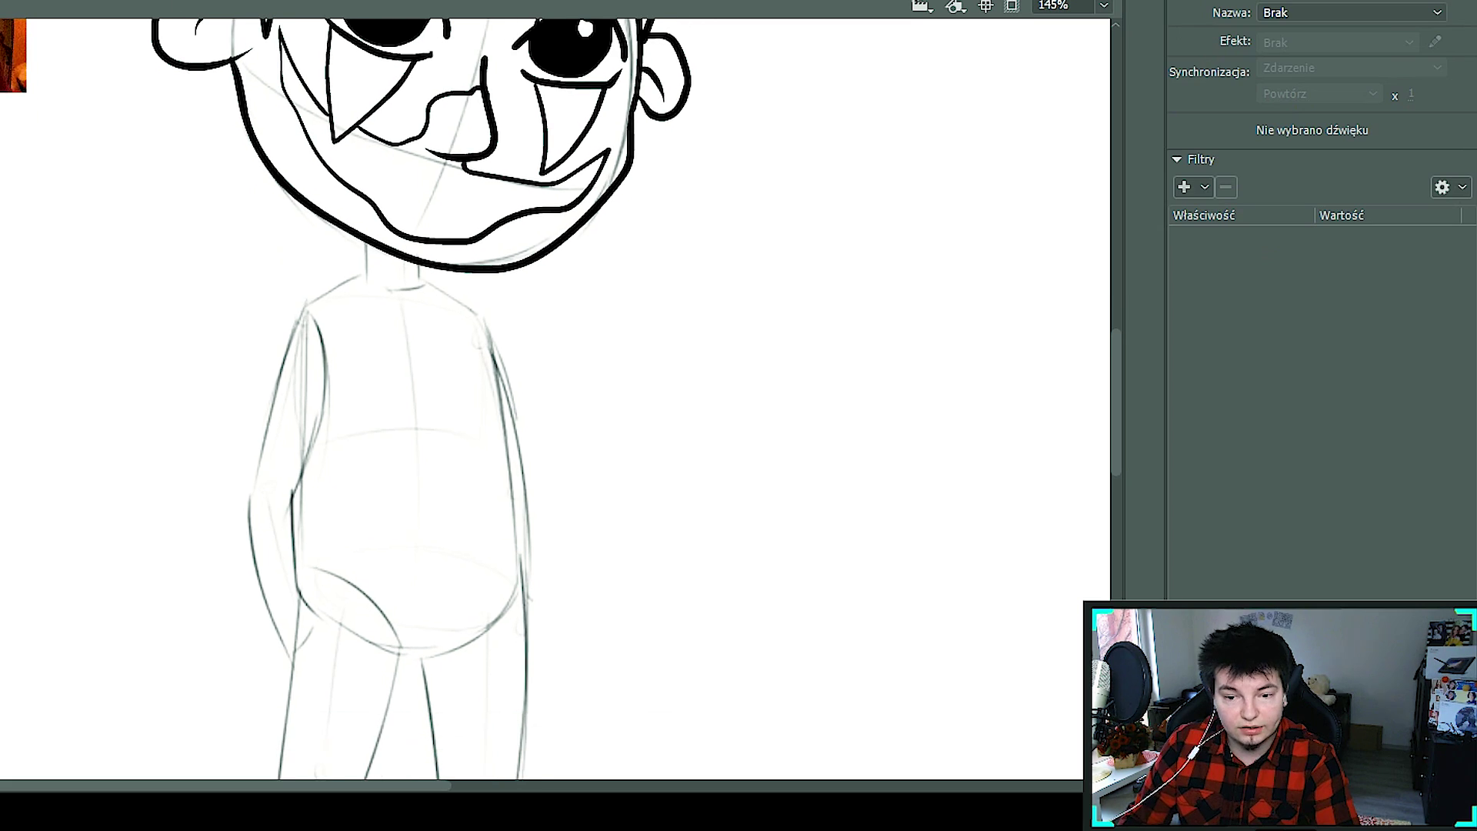
scroll(509, 305, down, 3)
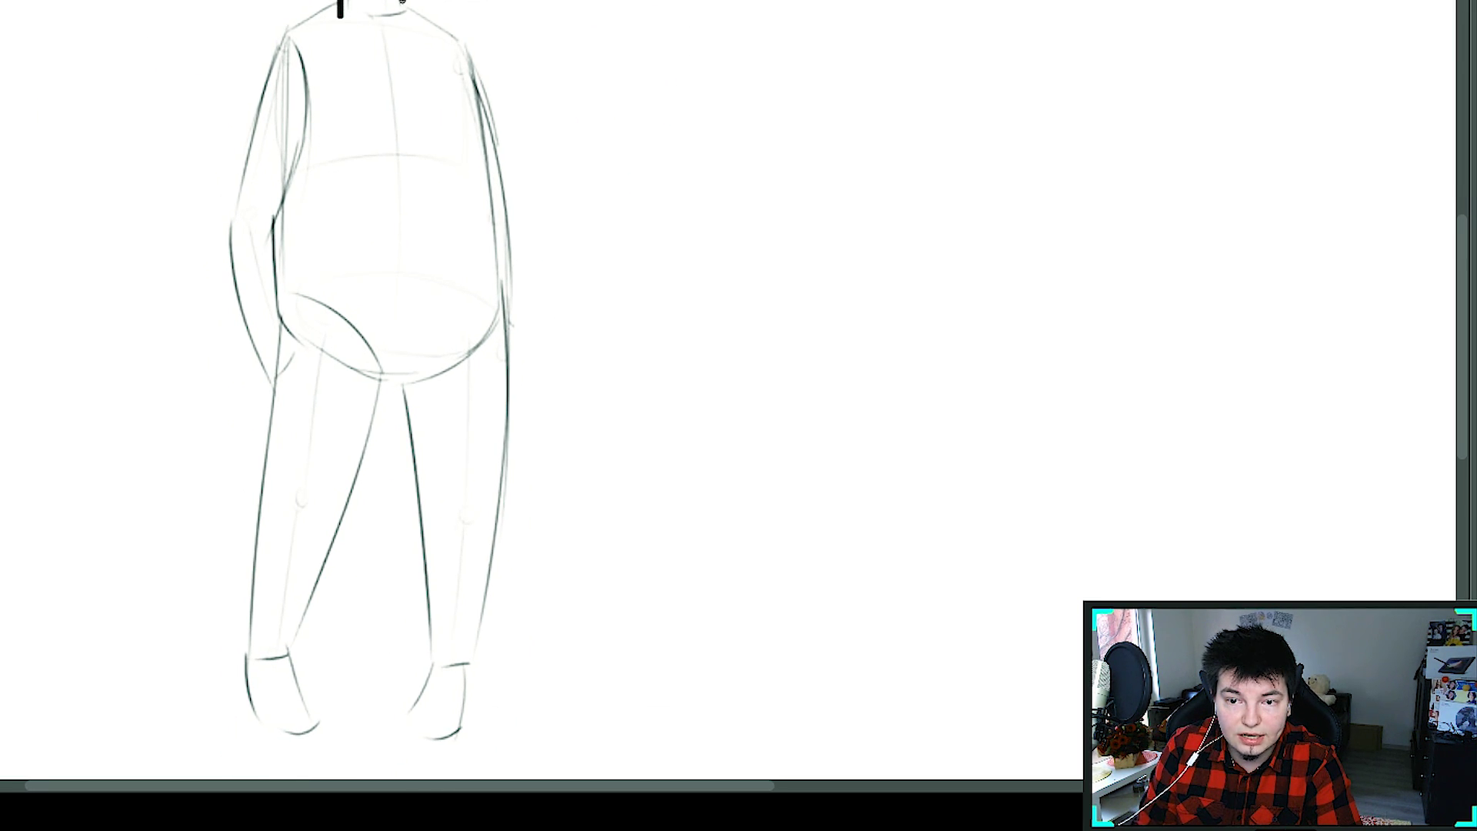
drag(676, 291, 701, 433)
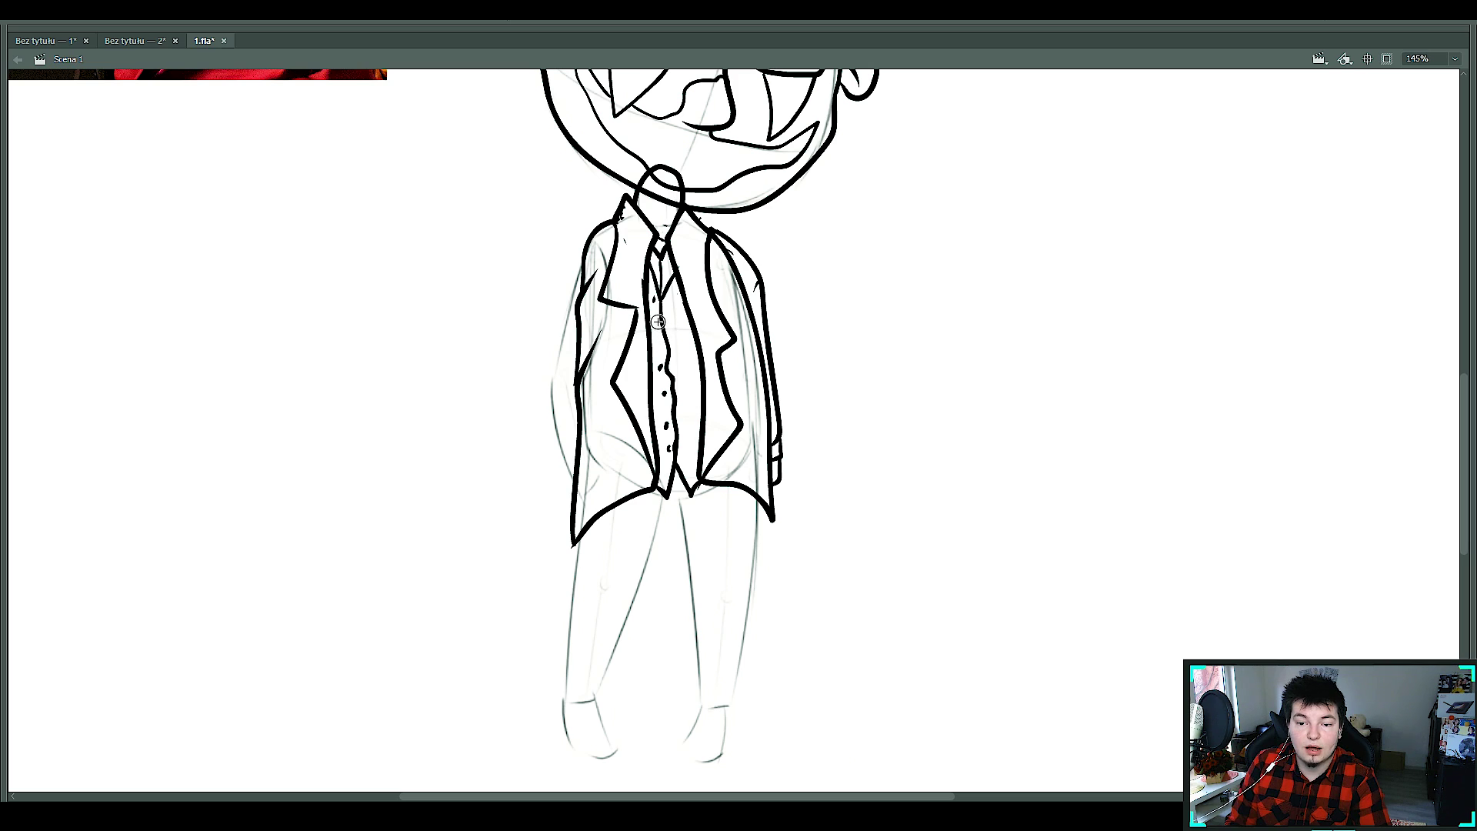
Ink the kneeling leg's boot on a separate layer: heel, sole, inner curve and back edge.
drag(633, 519, 642, 355)
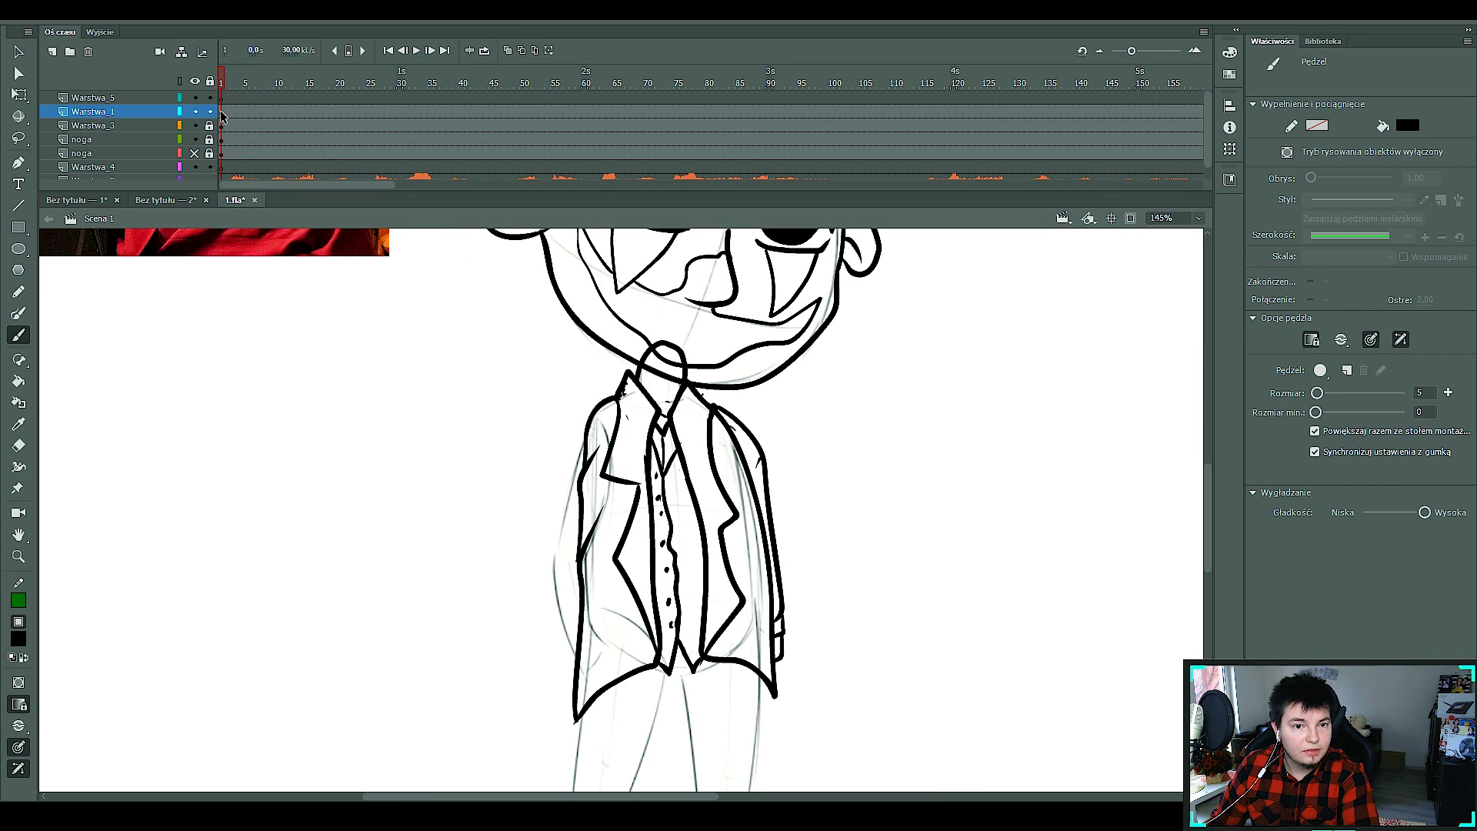
click(220, 111)
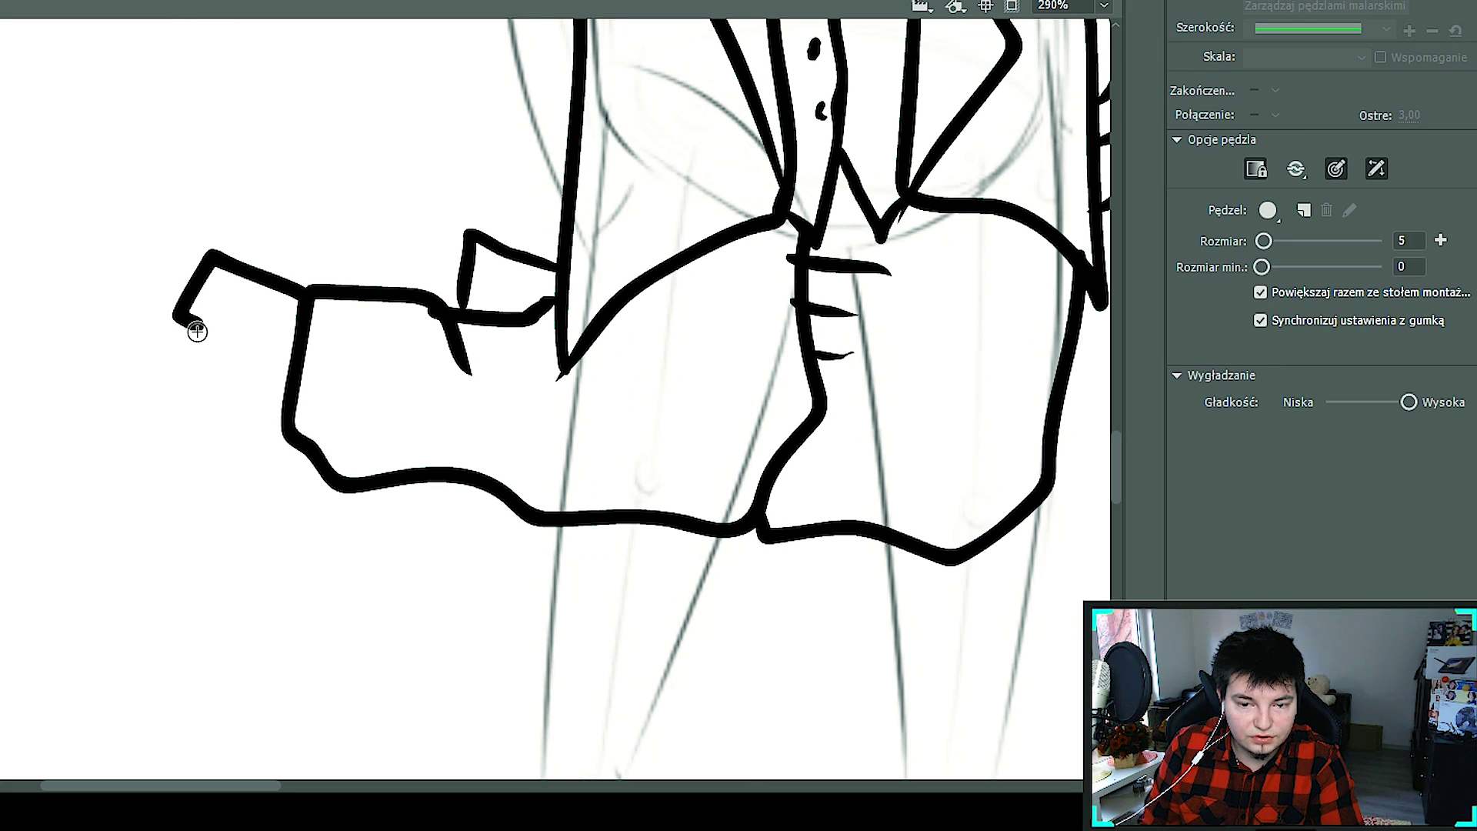
mouse_move(197, 331)
mouse_down()
mouse_move(140, 552)
mouse_move(251, 436)
mouse_up()
drag(144, 539, 192, 483)
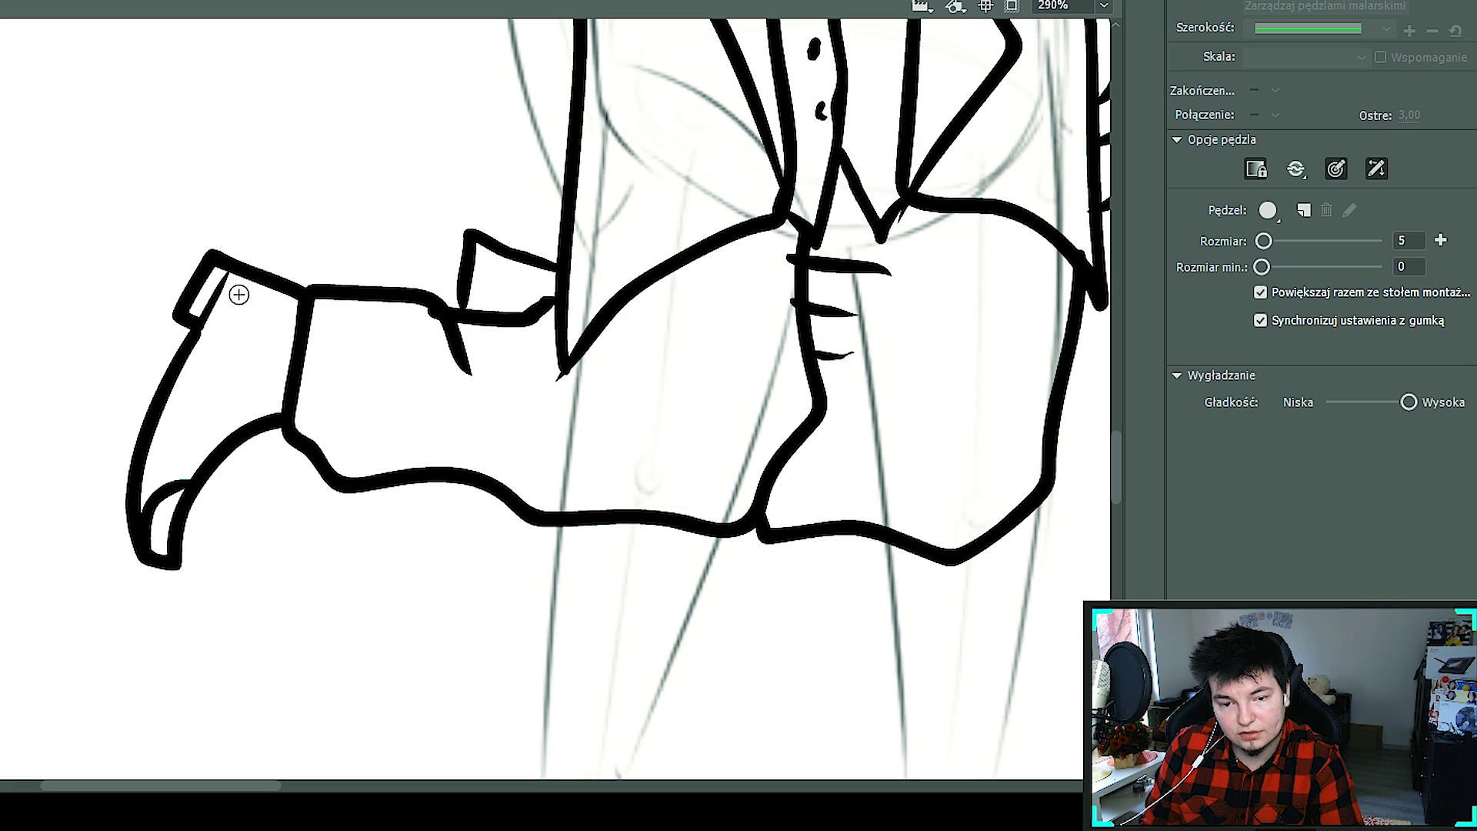
drag(204, 338, 142, 509)
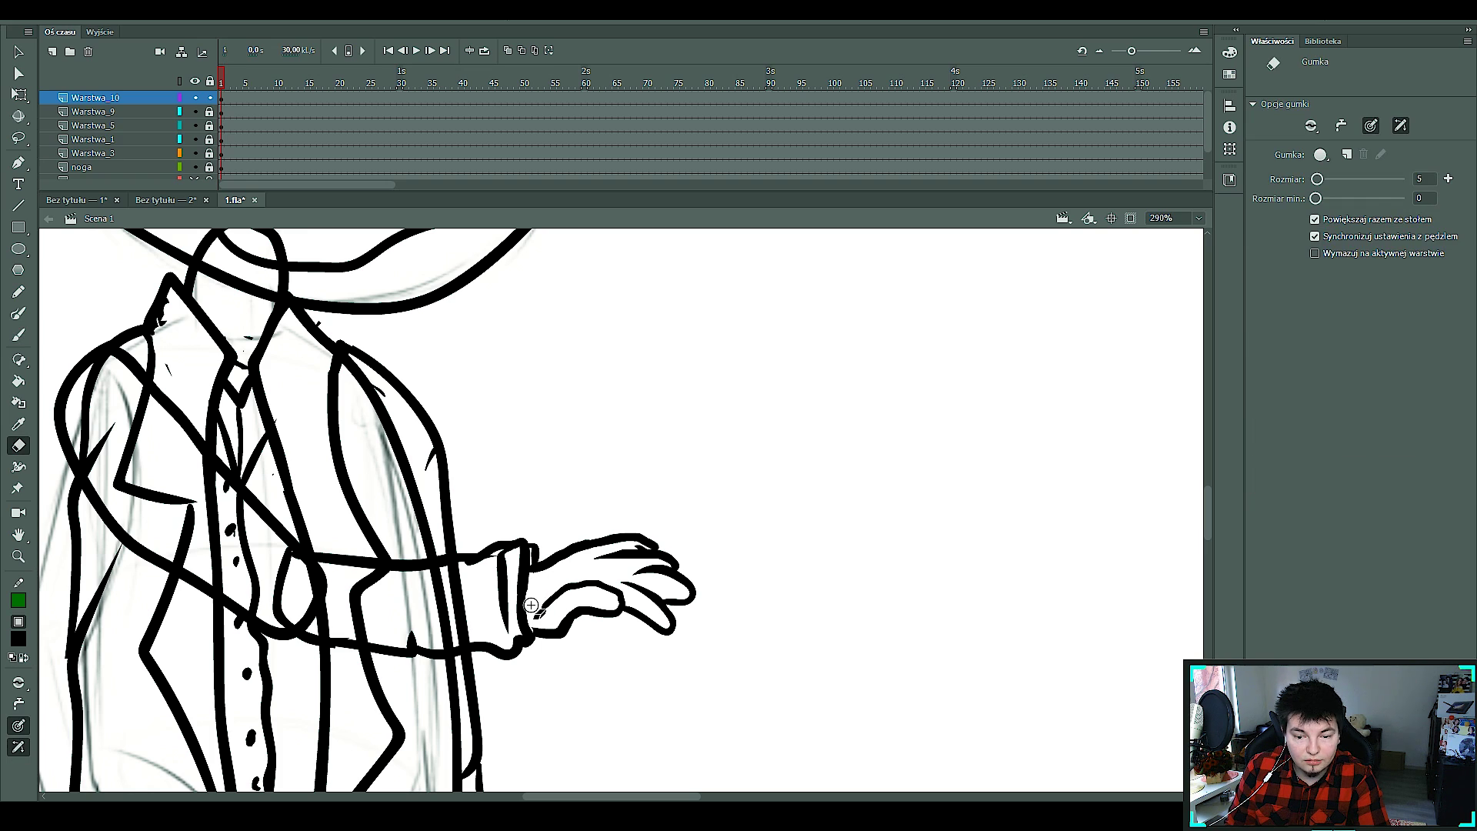
alt+click(599, 588)
alt+click(599, 588)
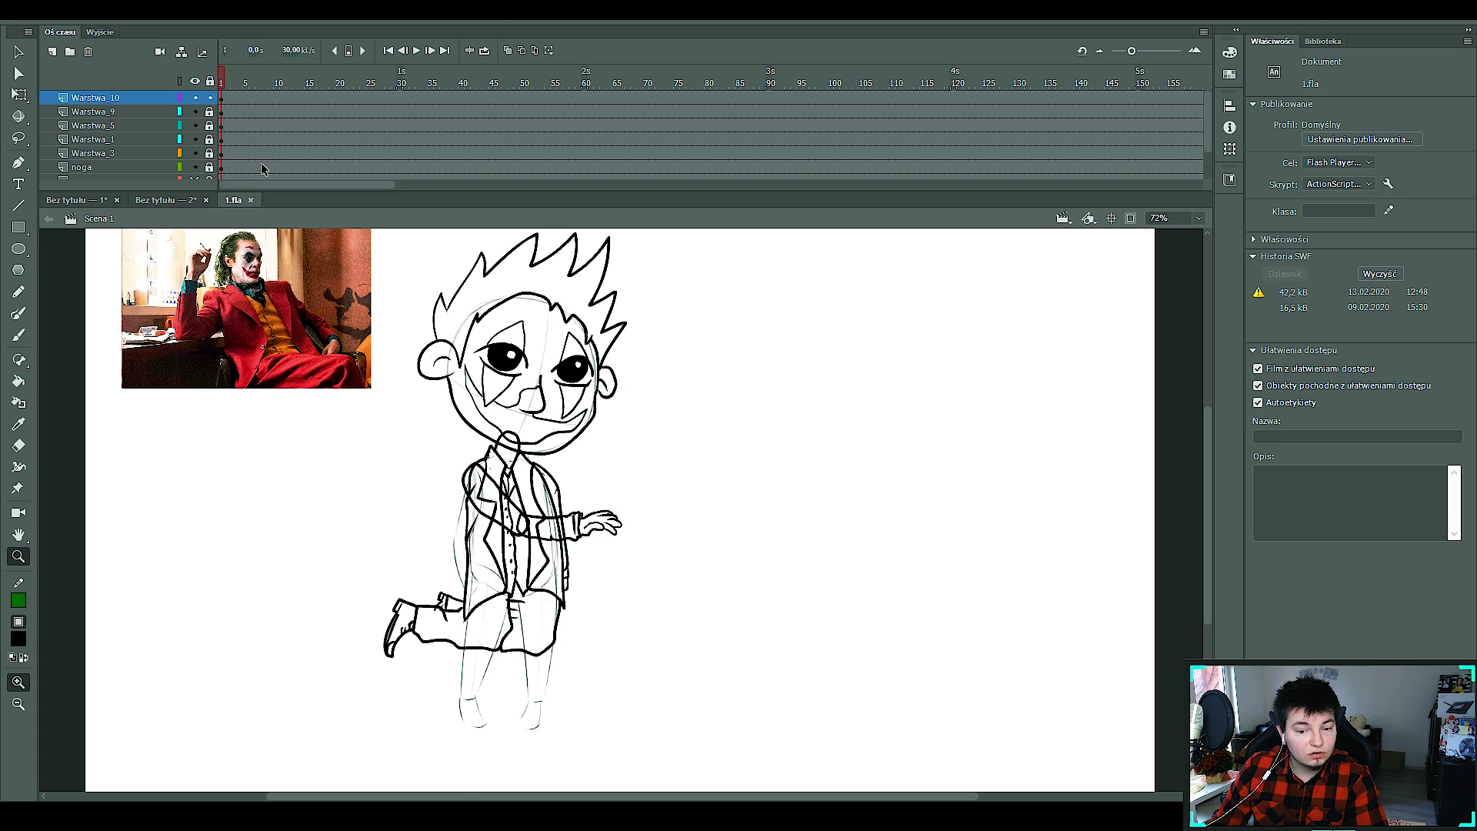
Inside the arm group, fill the Joker's sleeve orange.
click(569, 527)
double_click(599, 504)
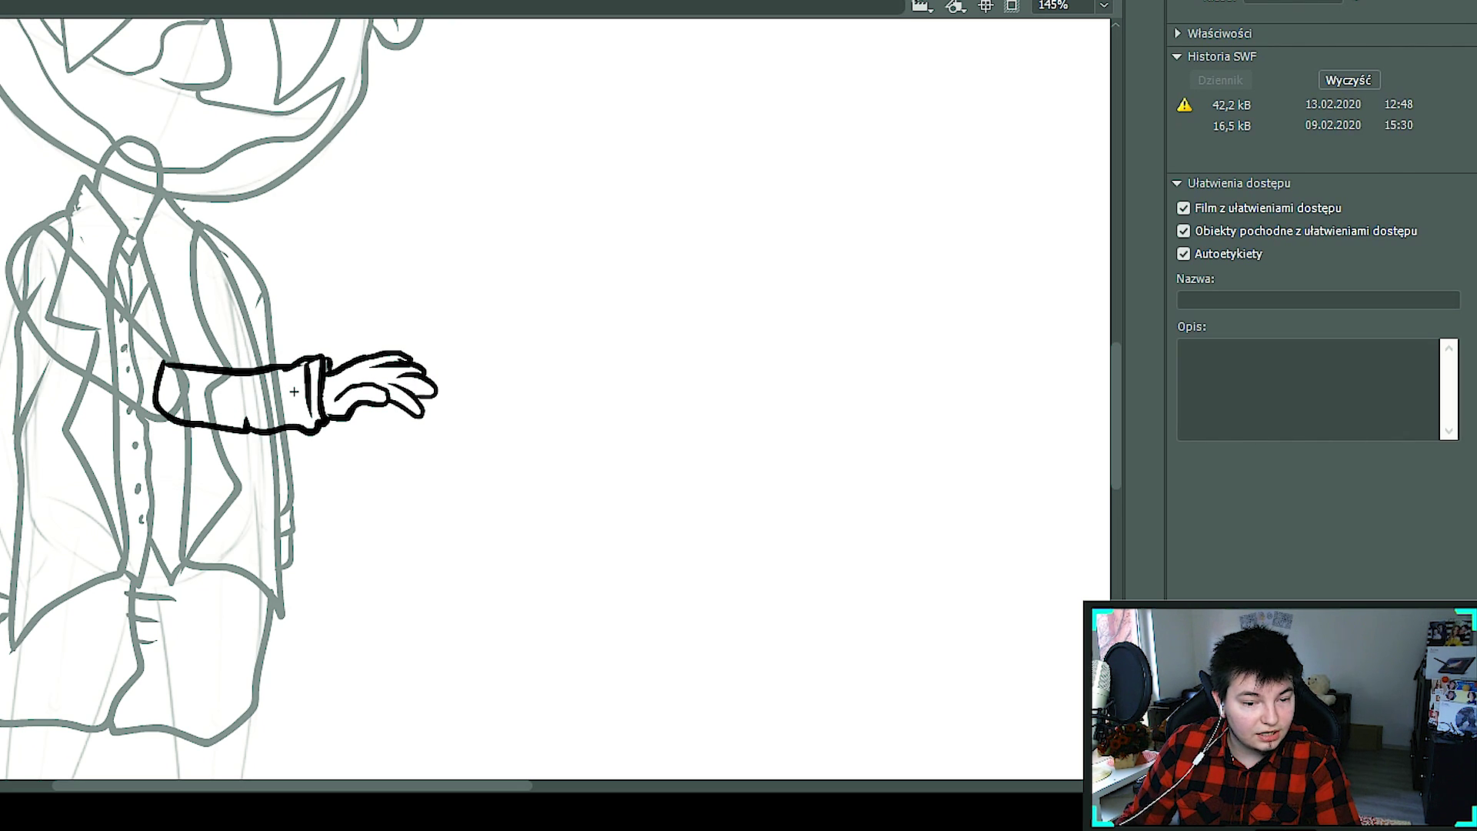
key(k)
click(290, 398)
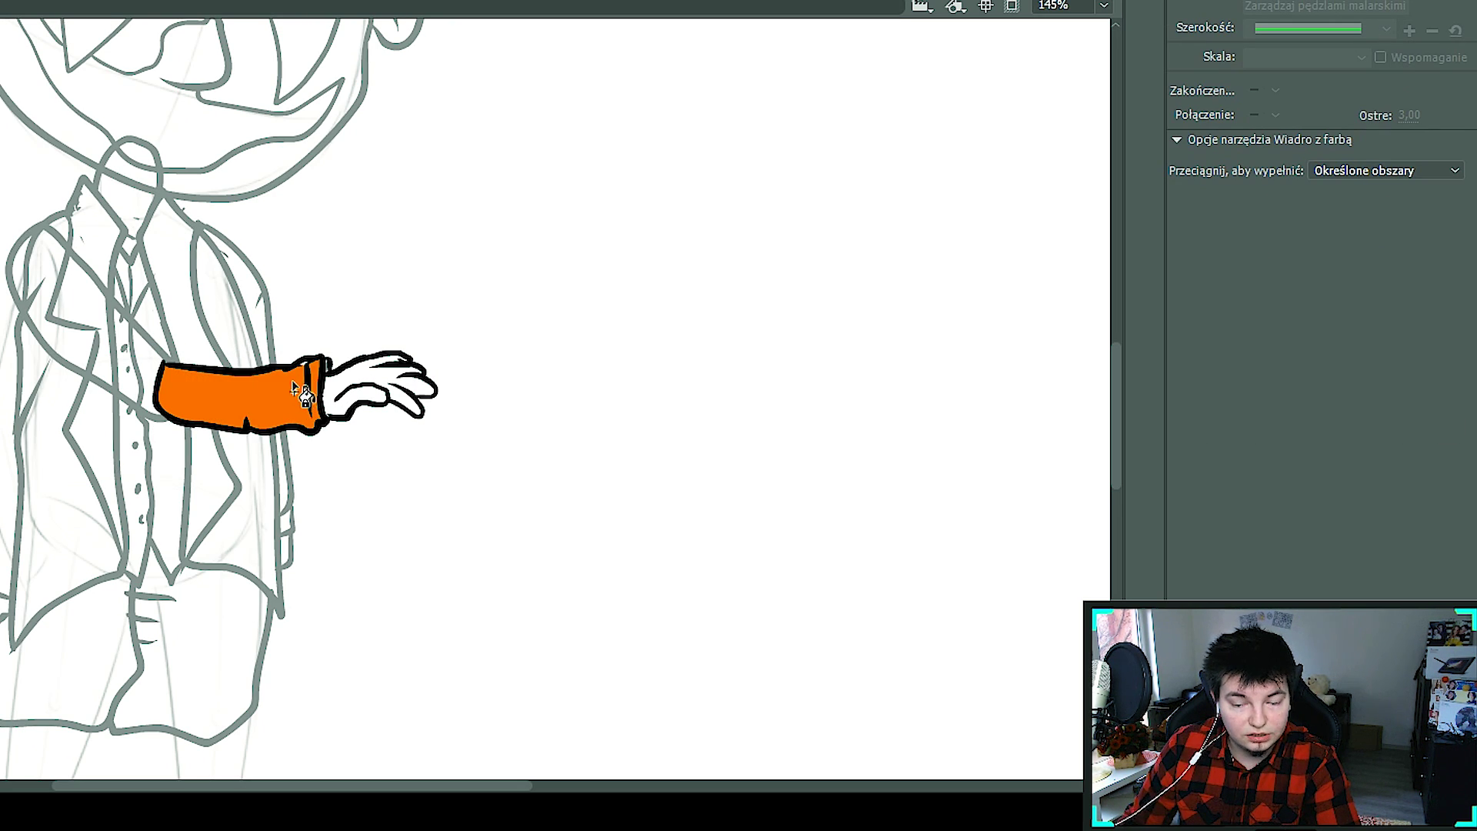
key(z)
click(254, 359)
key(b)
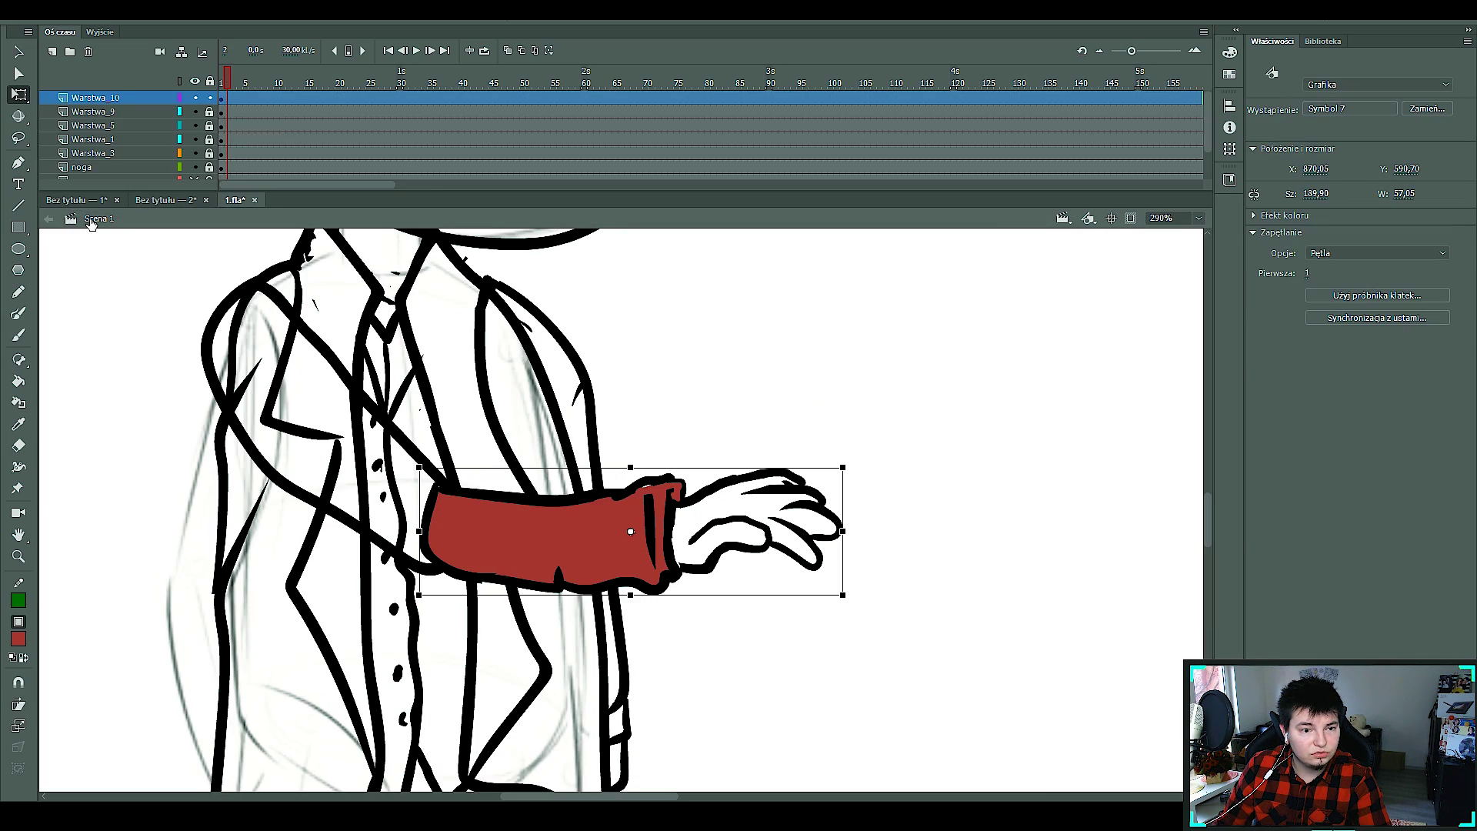
Fill the left jacket lapel red.
key(k)
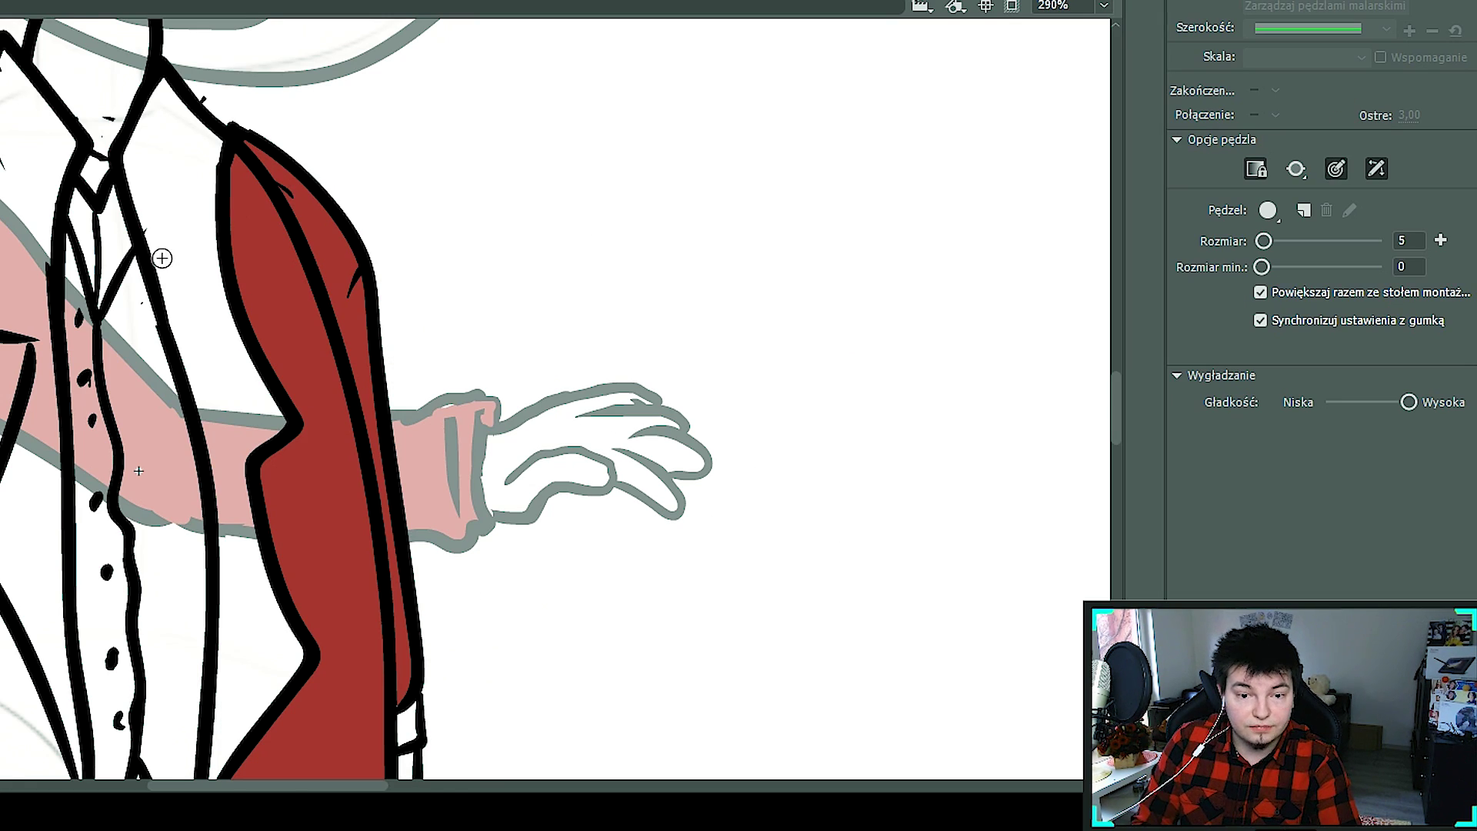
drag(161, 258, 259, 211)
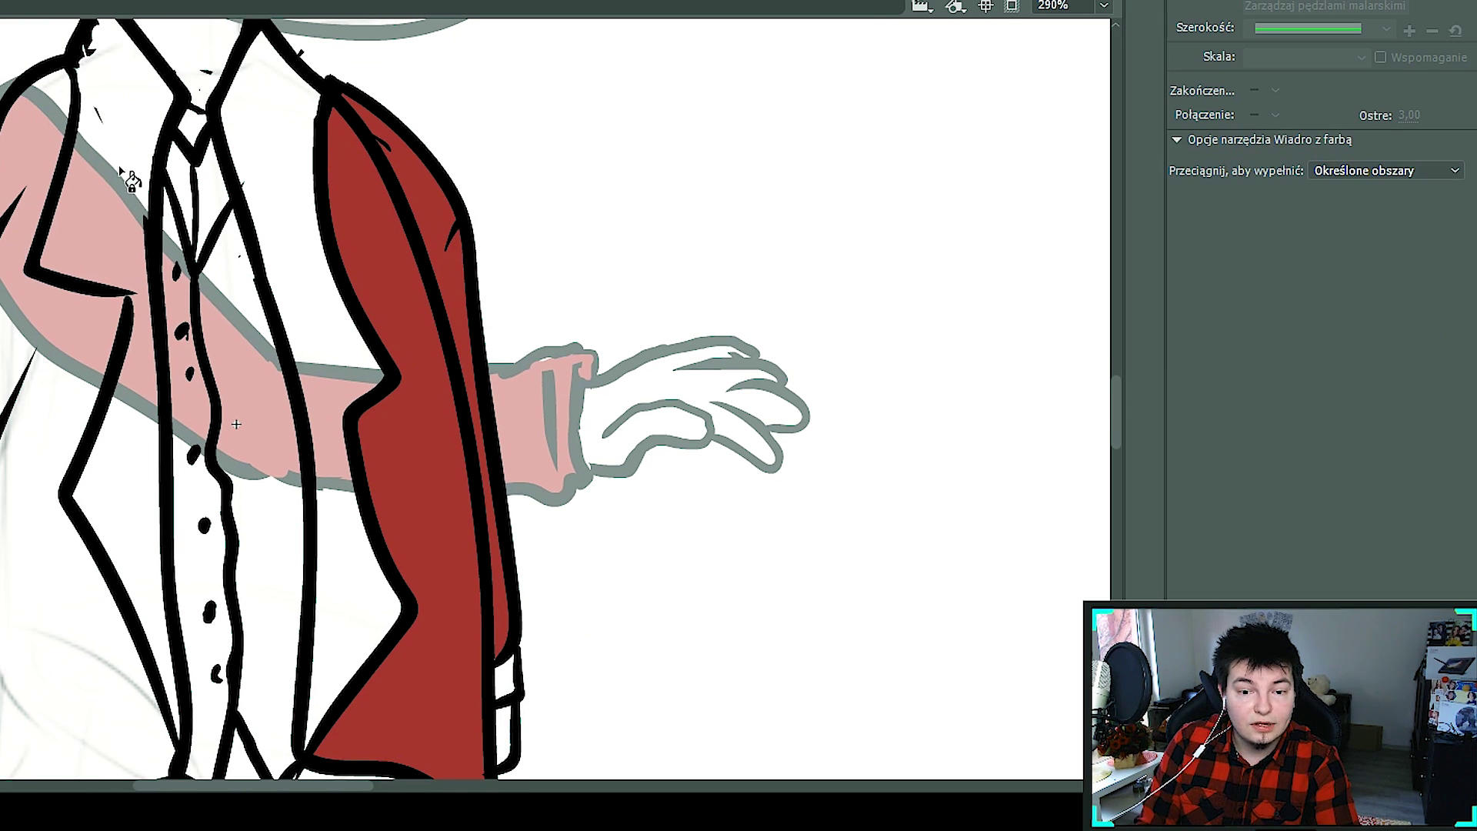
click(33, 177)
key(k)
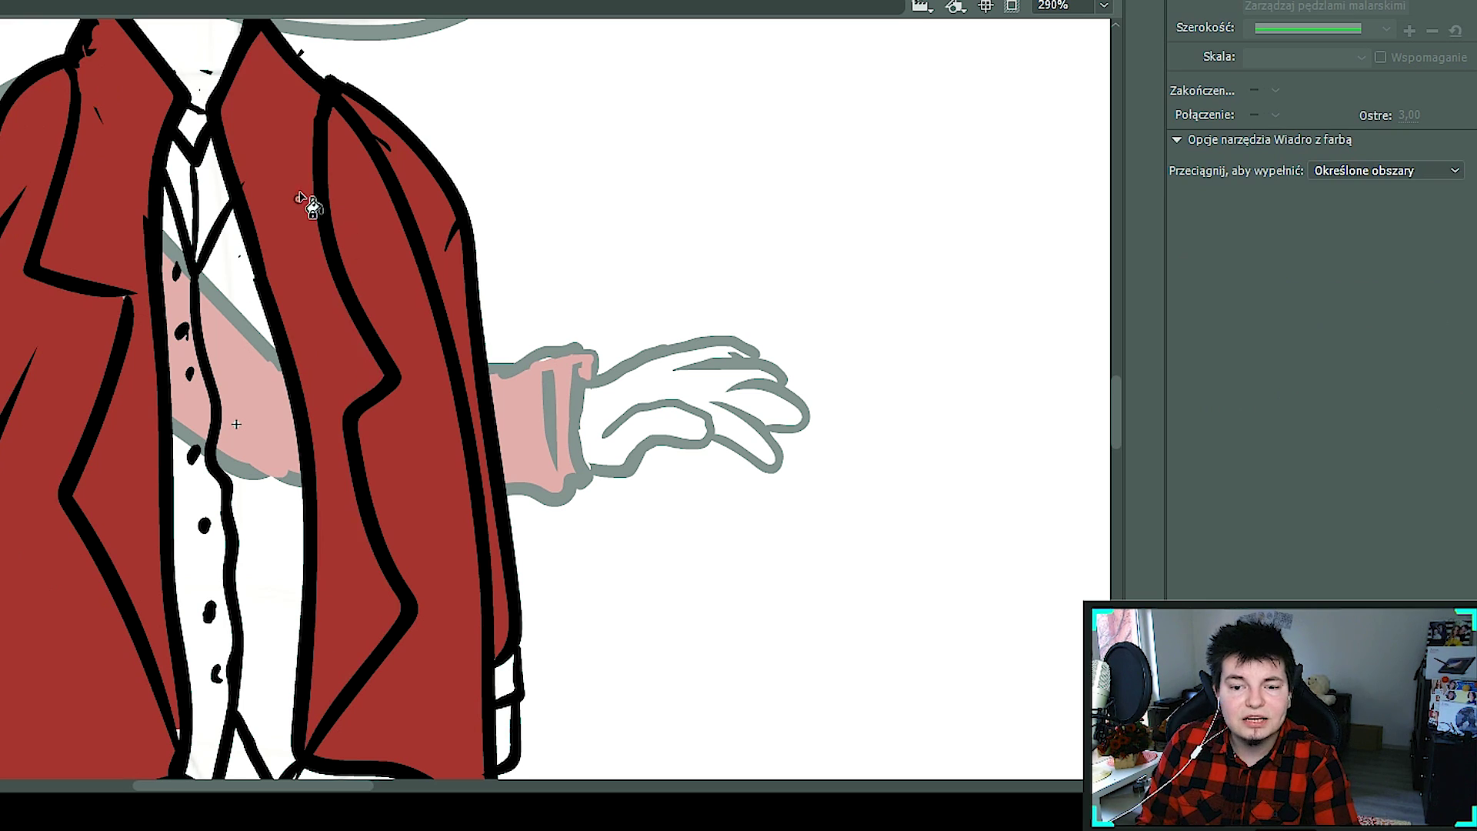
scroll(350, 192, down, 3)
scroll(398, 292, down, 3)
key(b)
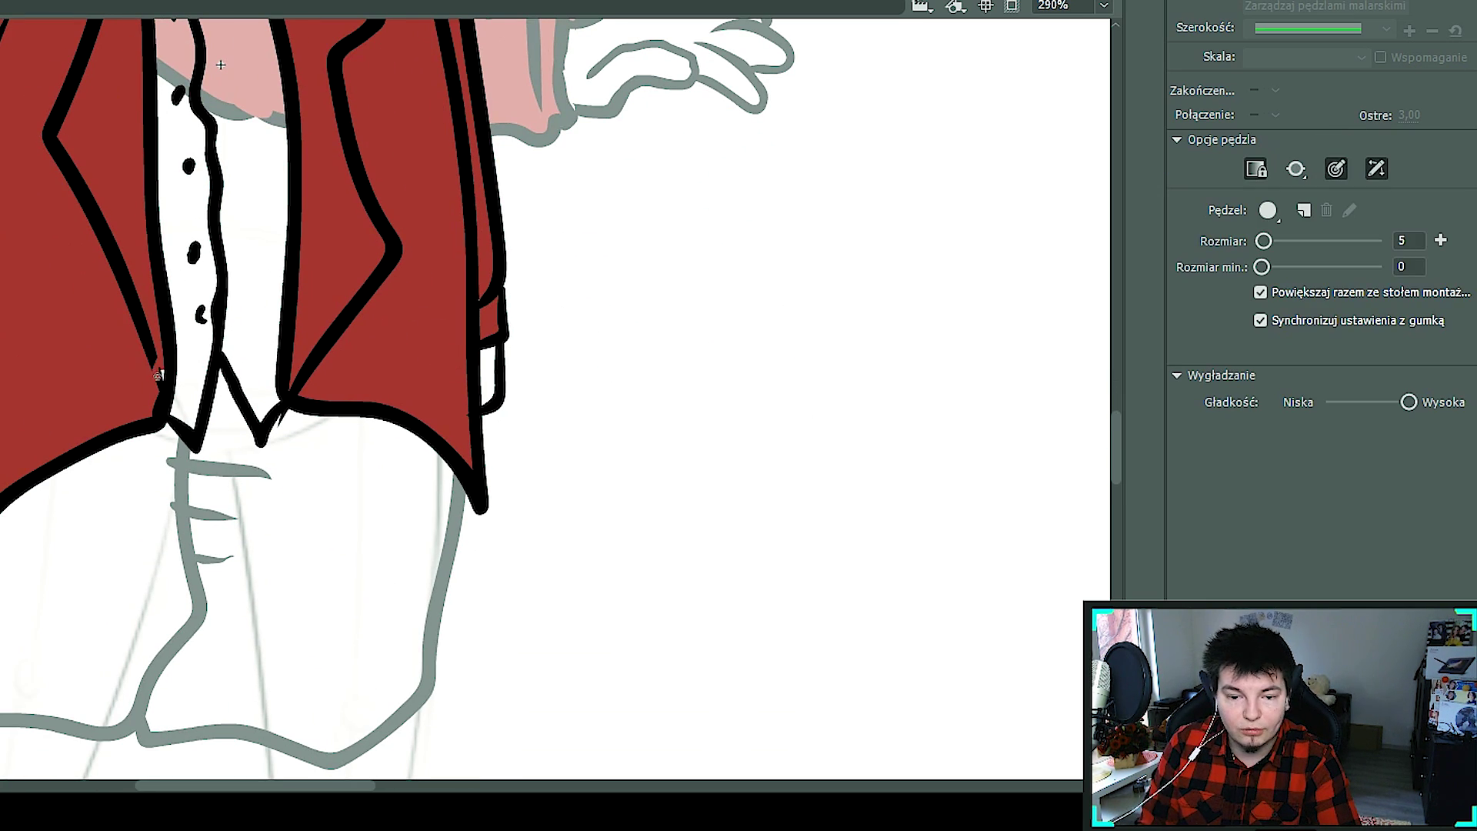
drag(221, 65, 244, 169)
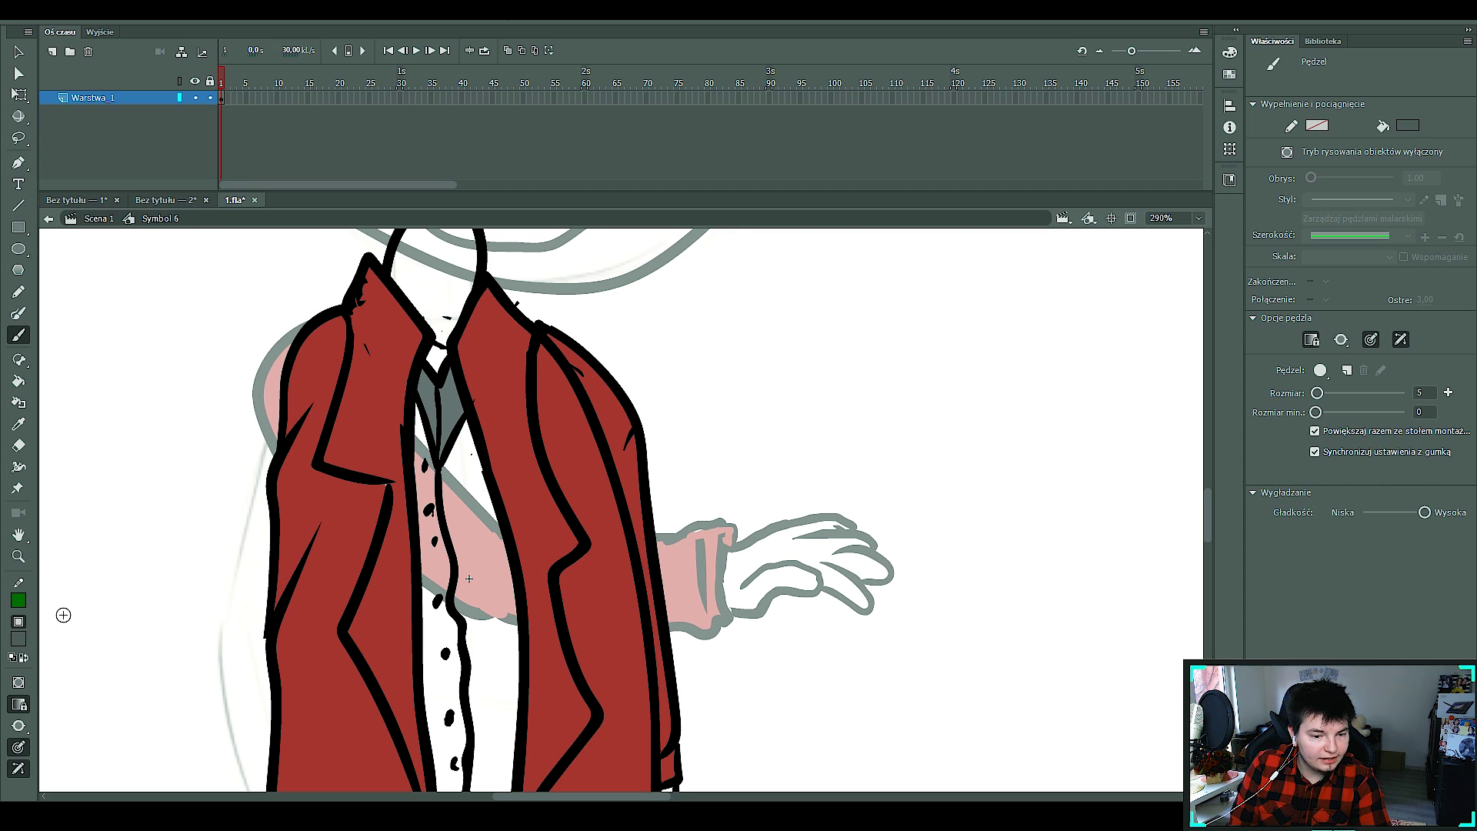
Set the fill colour to orange and fill the shirt strip.
click(19, 600)
click(148, 544)
key(k)
click(435, 516)
drag(112, 424, 244, 274)
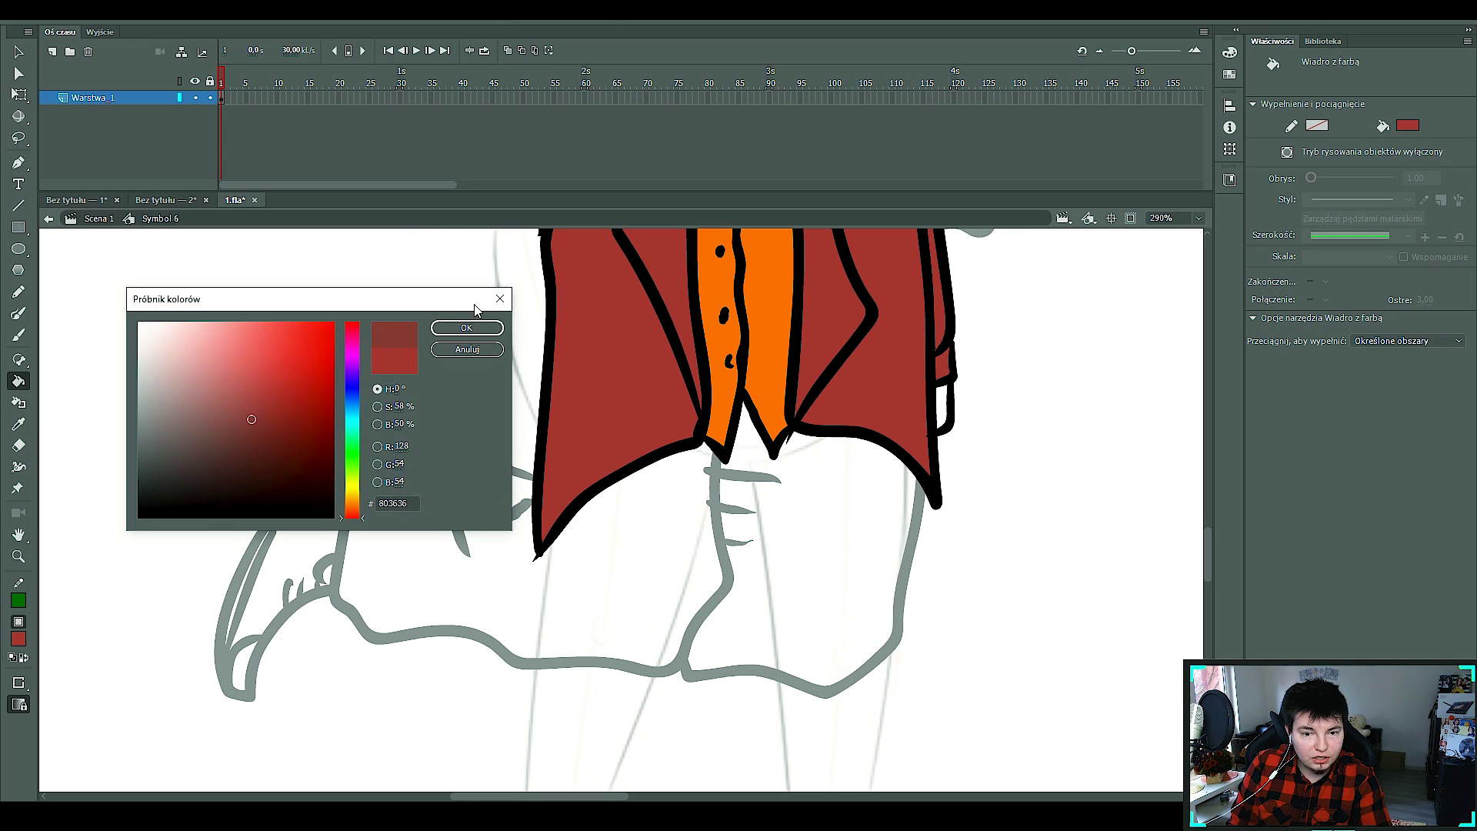
click(466, 327)
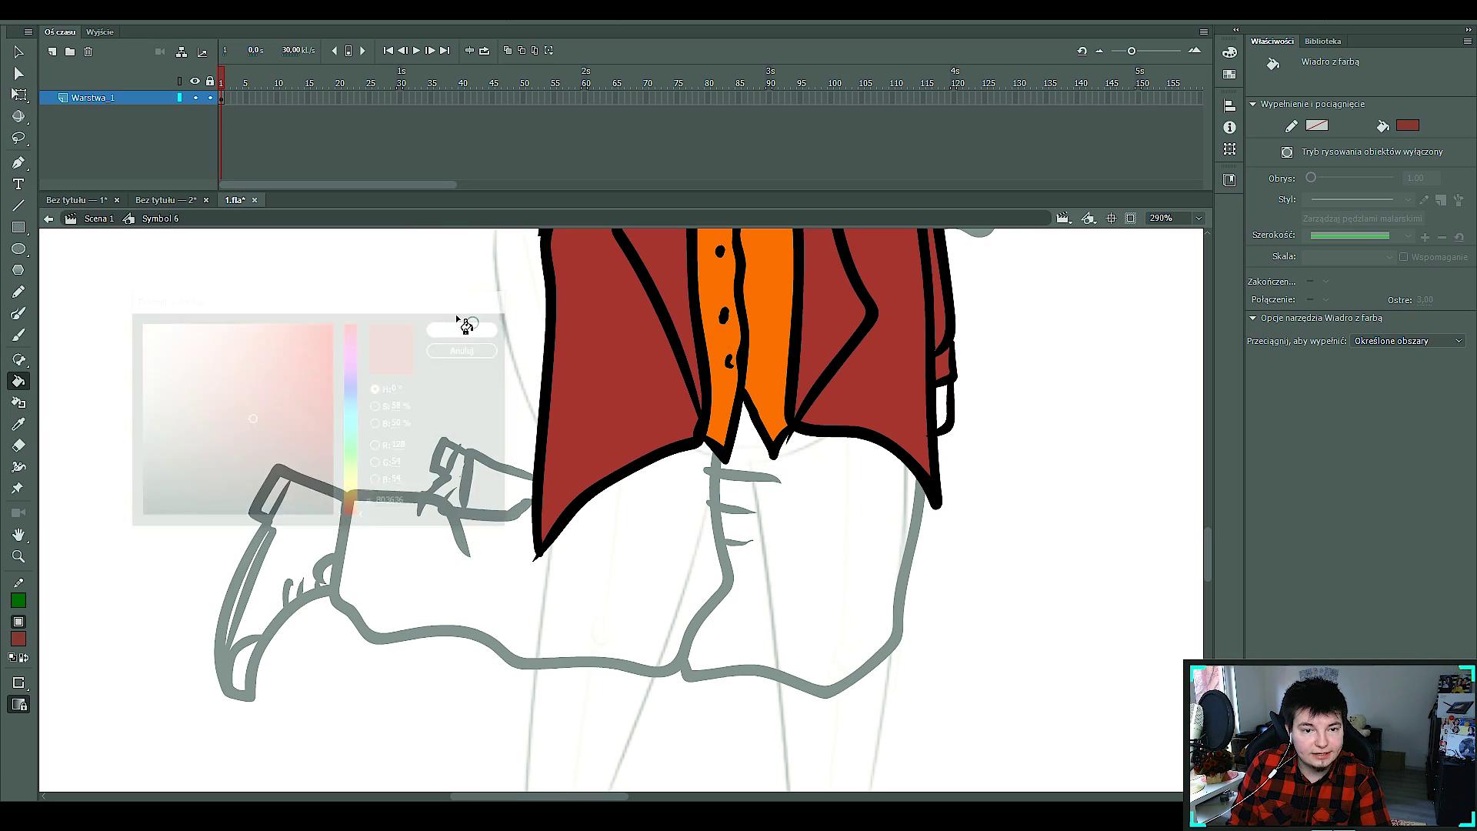
Back in the main scene, select the legs symbol, then paste and undo the Harley Quinn picture.
double_click(464, 422)
key(q)
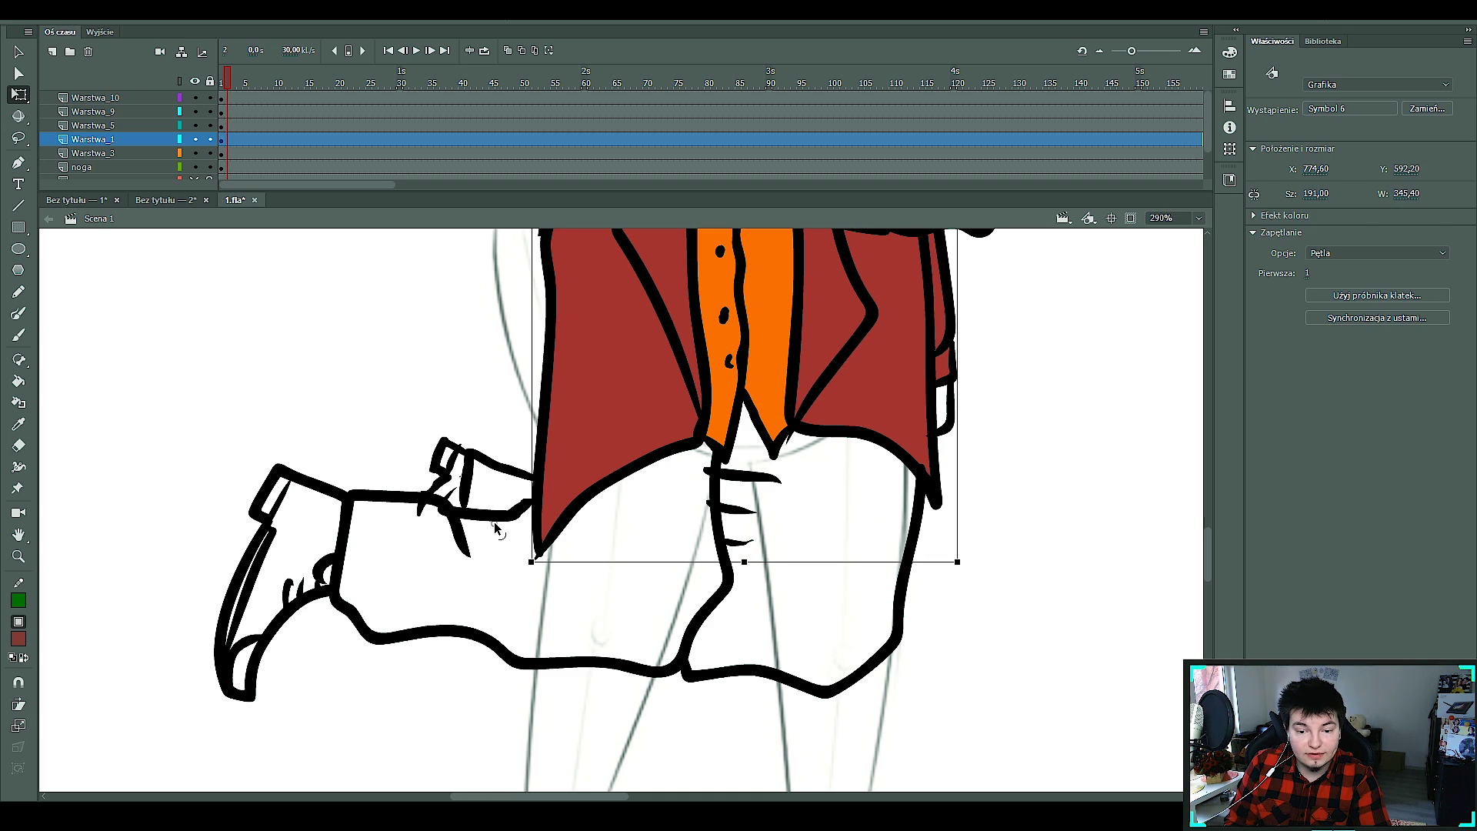
click(582, 544)
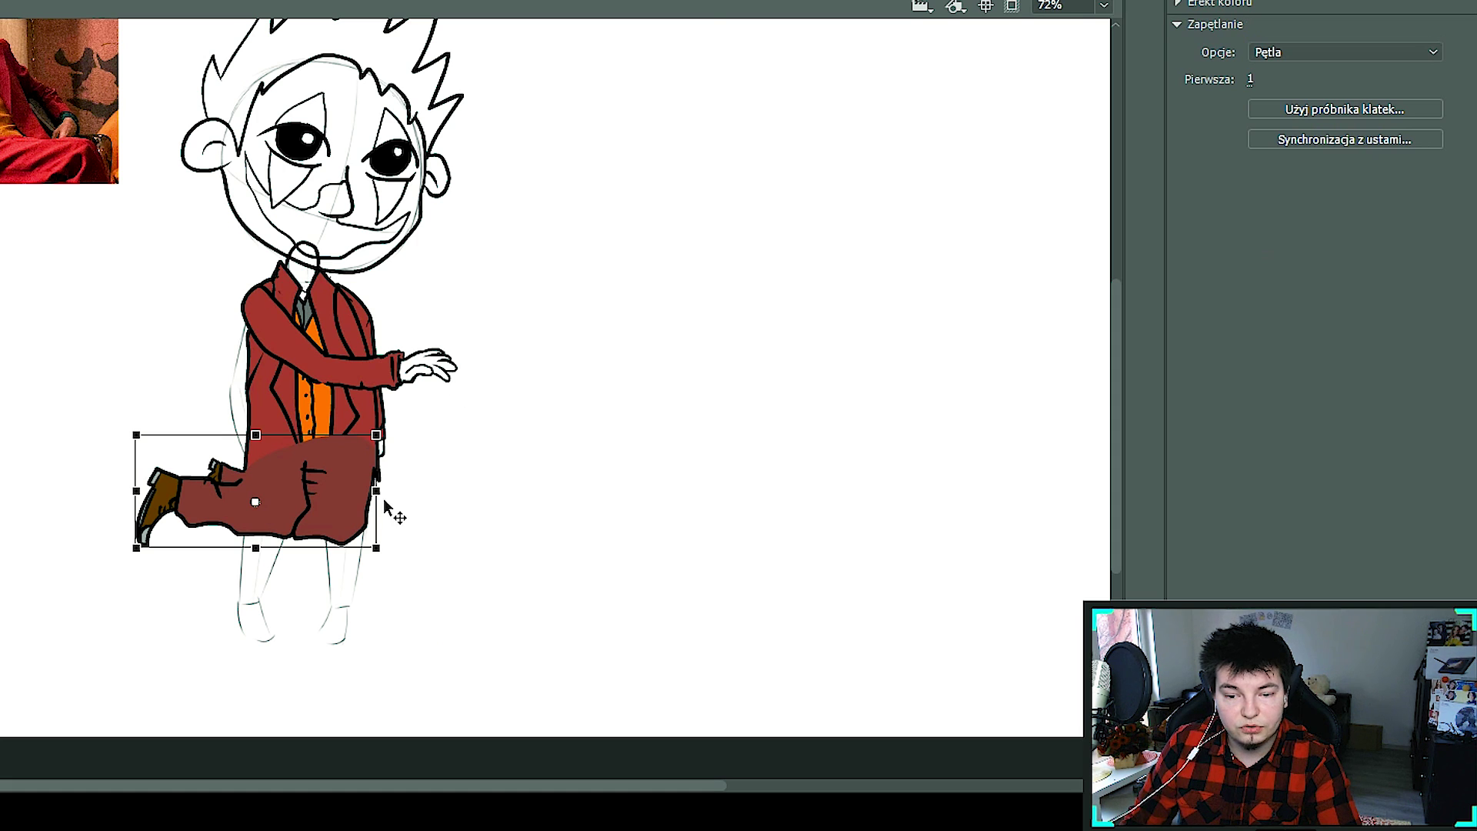
right_click(366, 500)
click(256, 502)
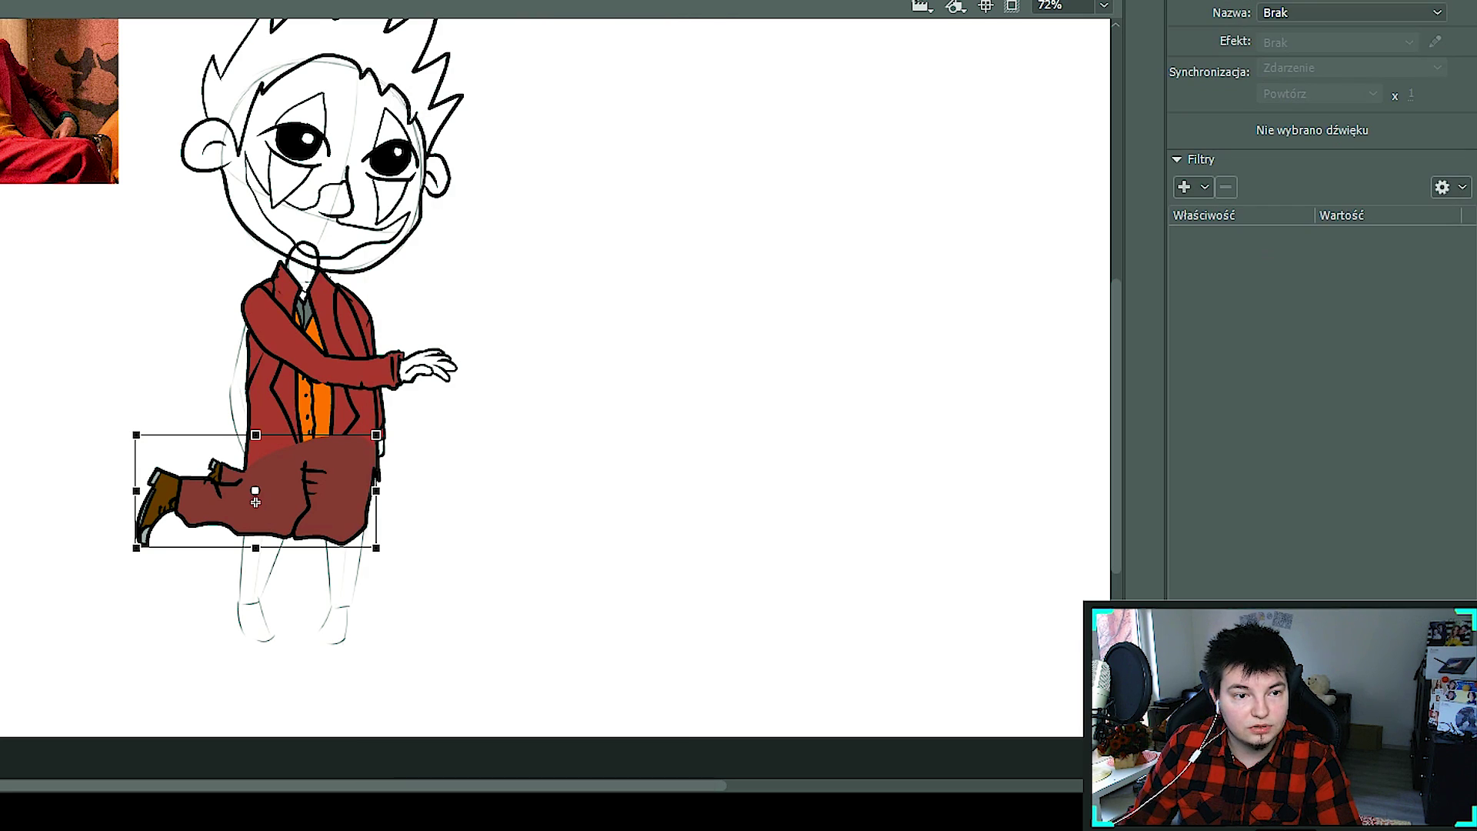
click(609, 320)
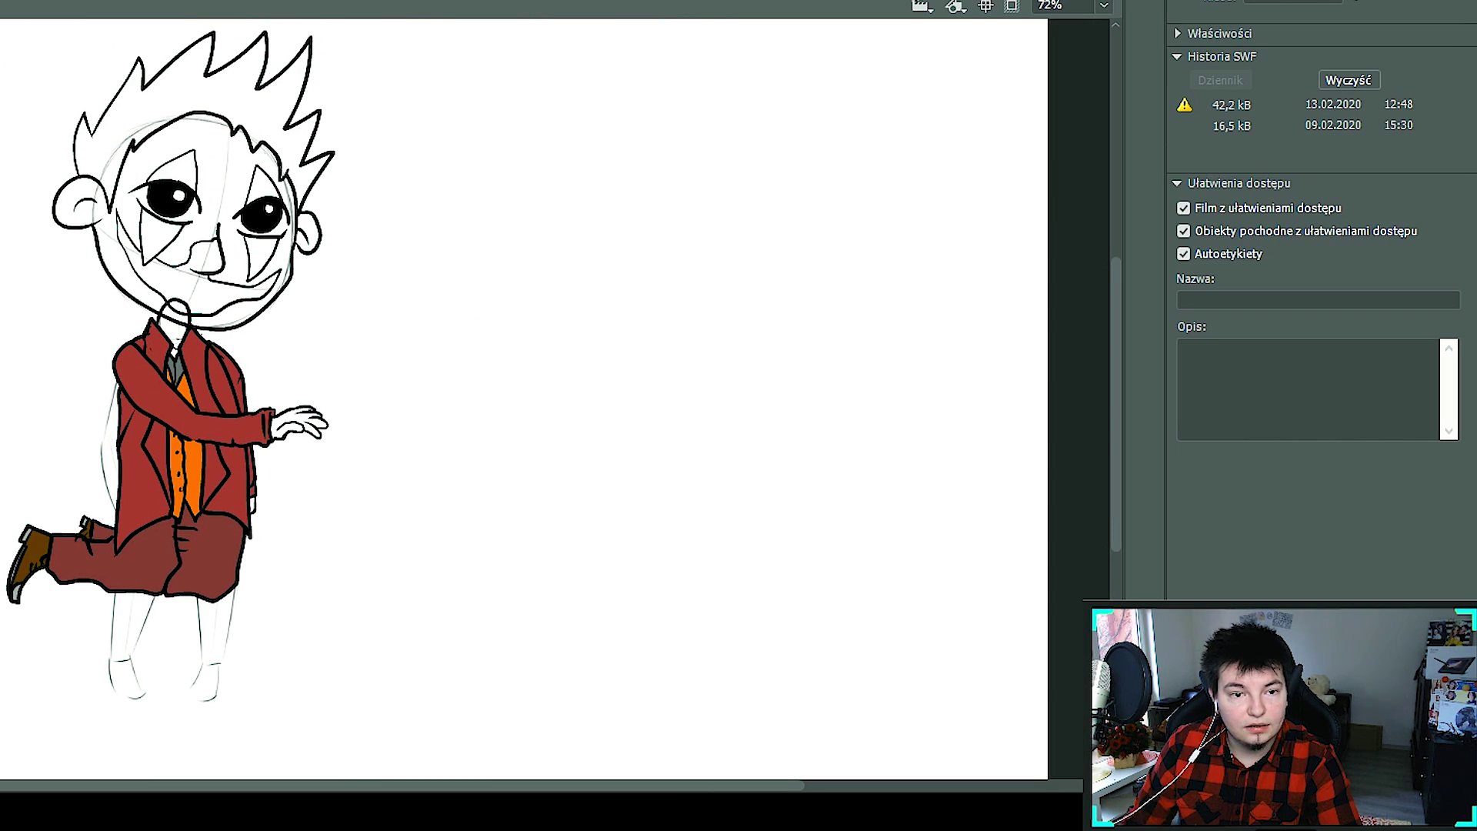
key(ctrl+v)
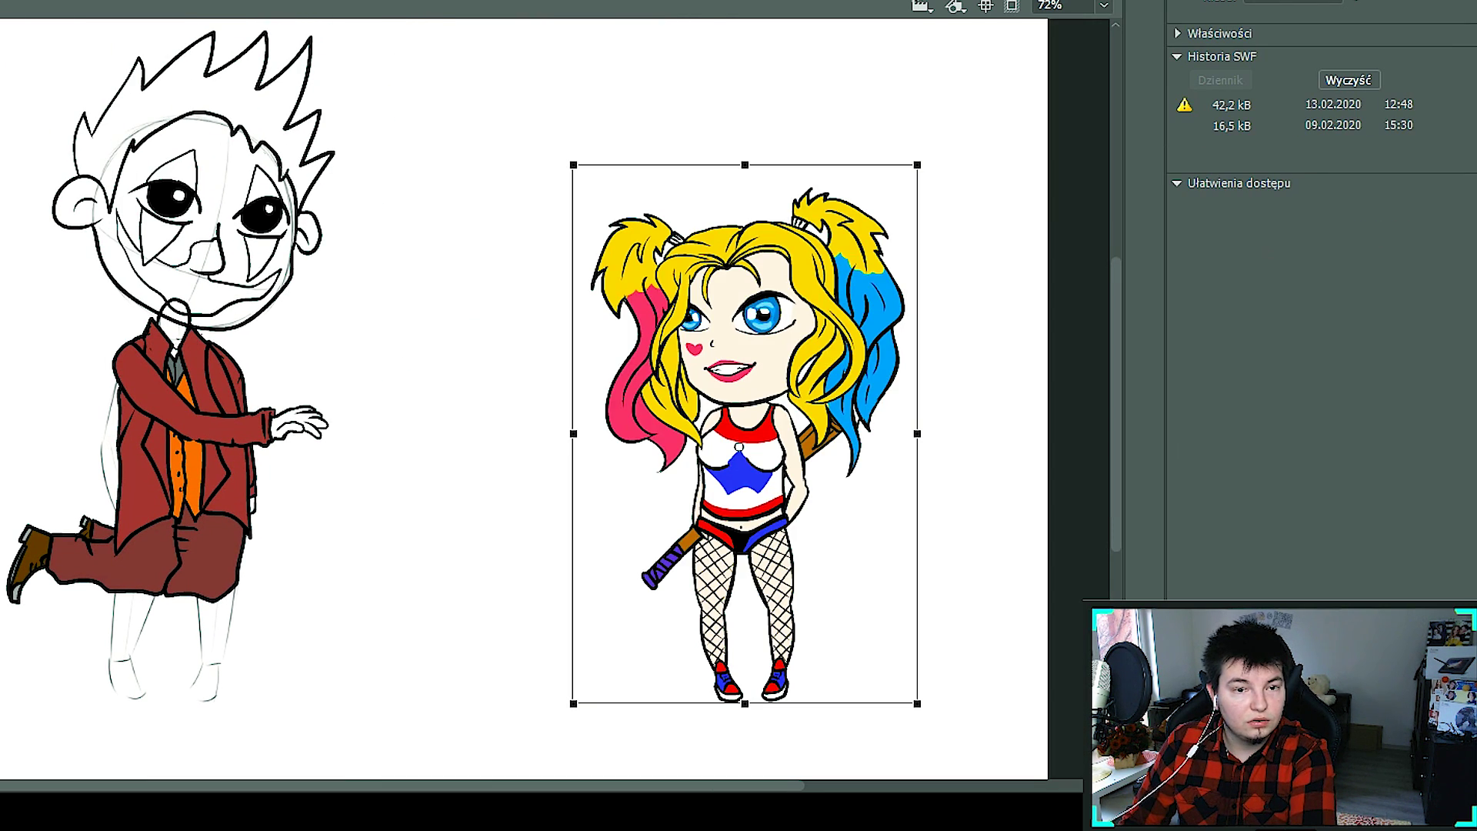
key(ctrl+z)
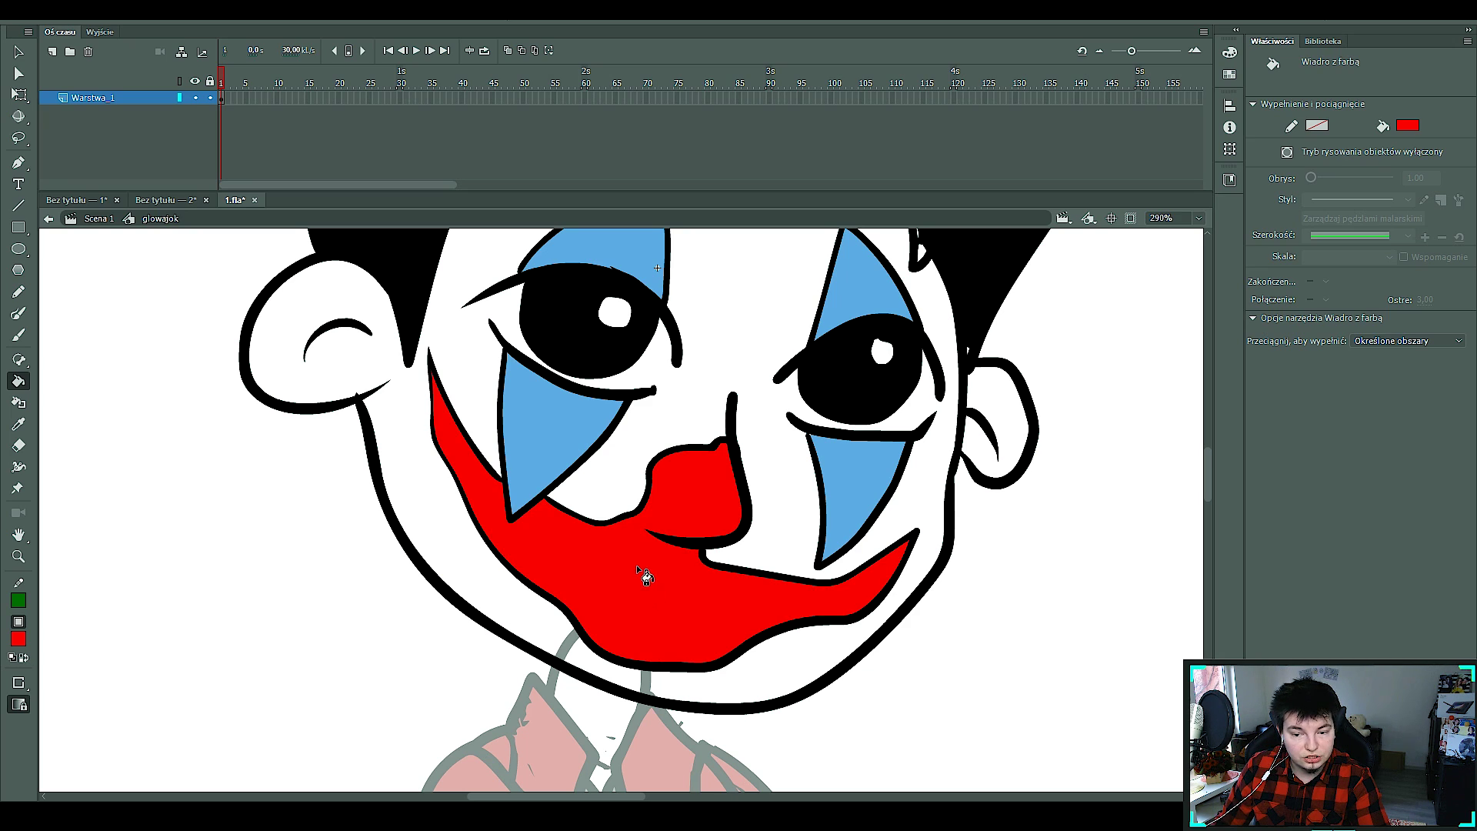
In the glowajok head symbol, outline the hair's left edge green and fill the hair green.
key(z)
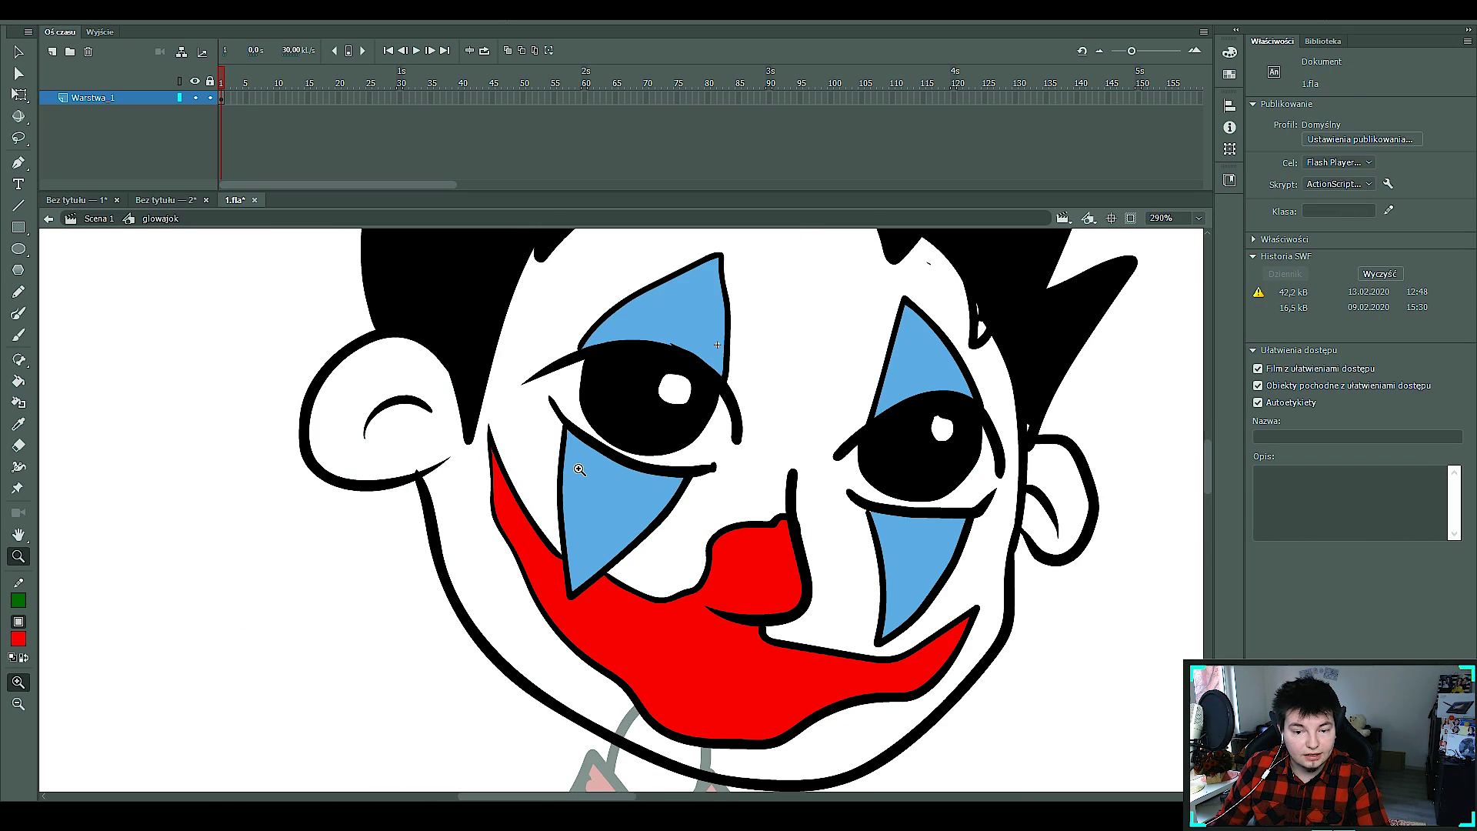
right_click(101, 532)
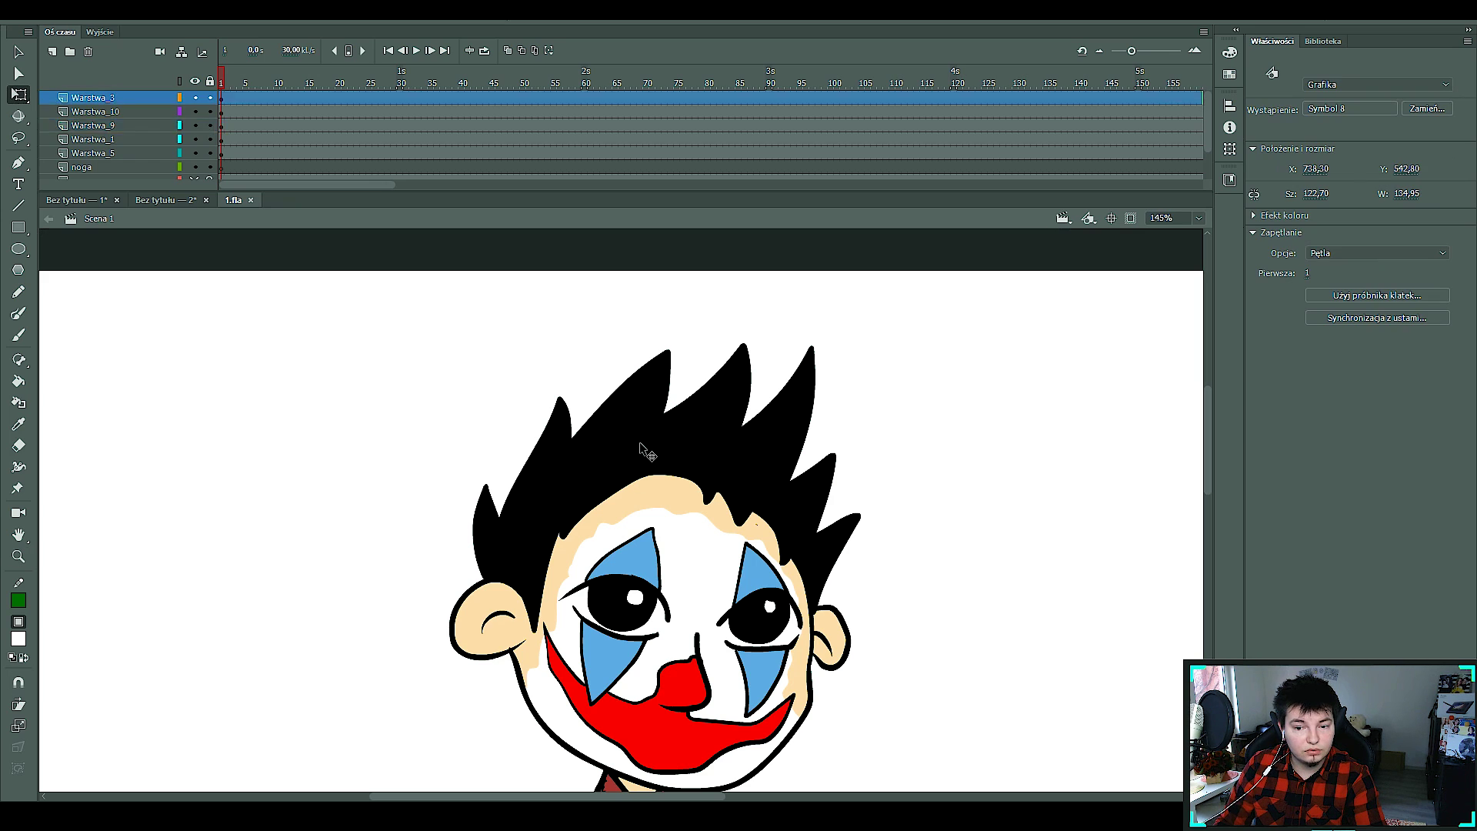
double_click(640, 448)
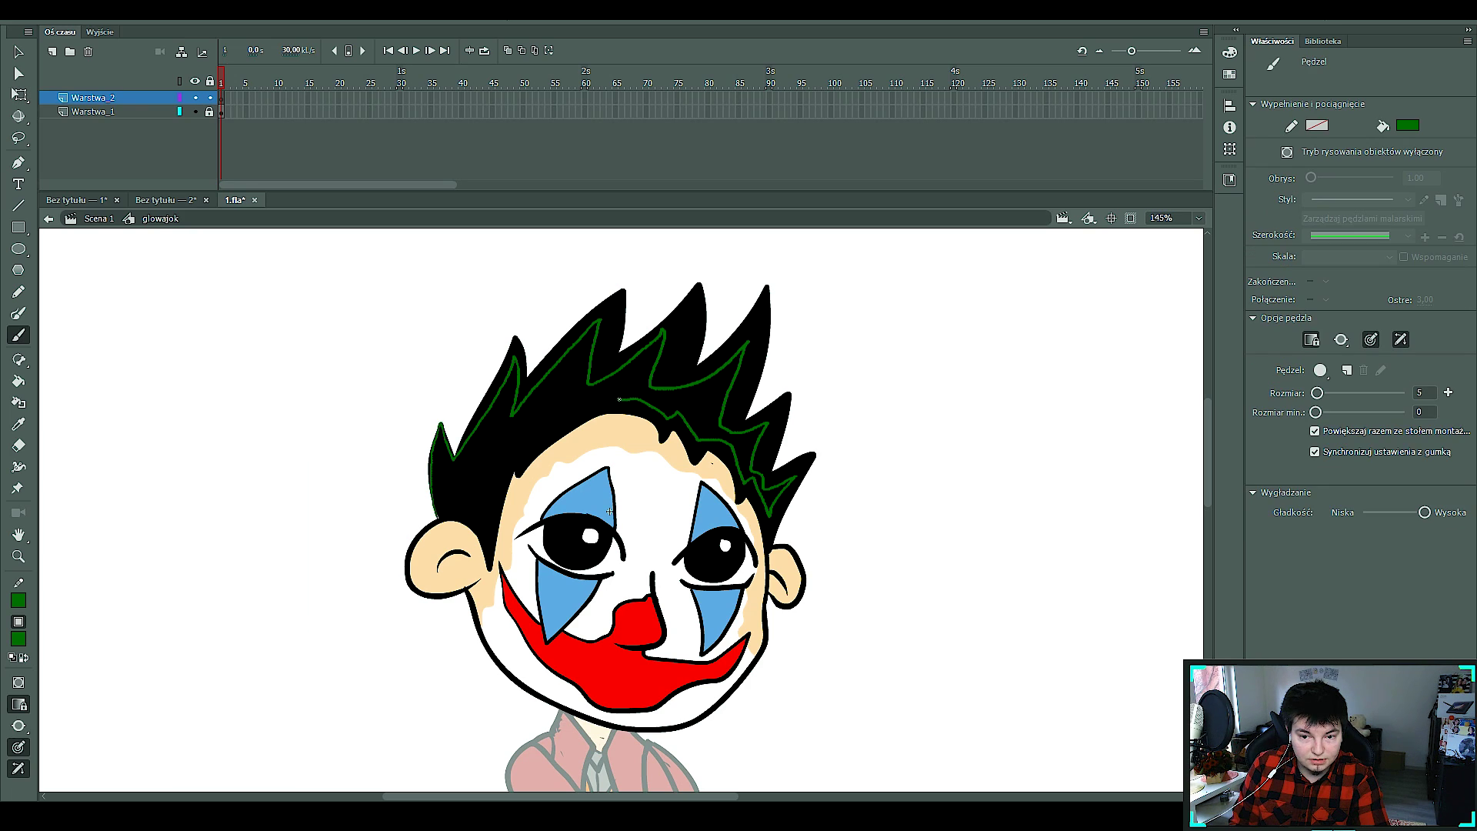
drag(525, 446, 490, 536)
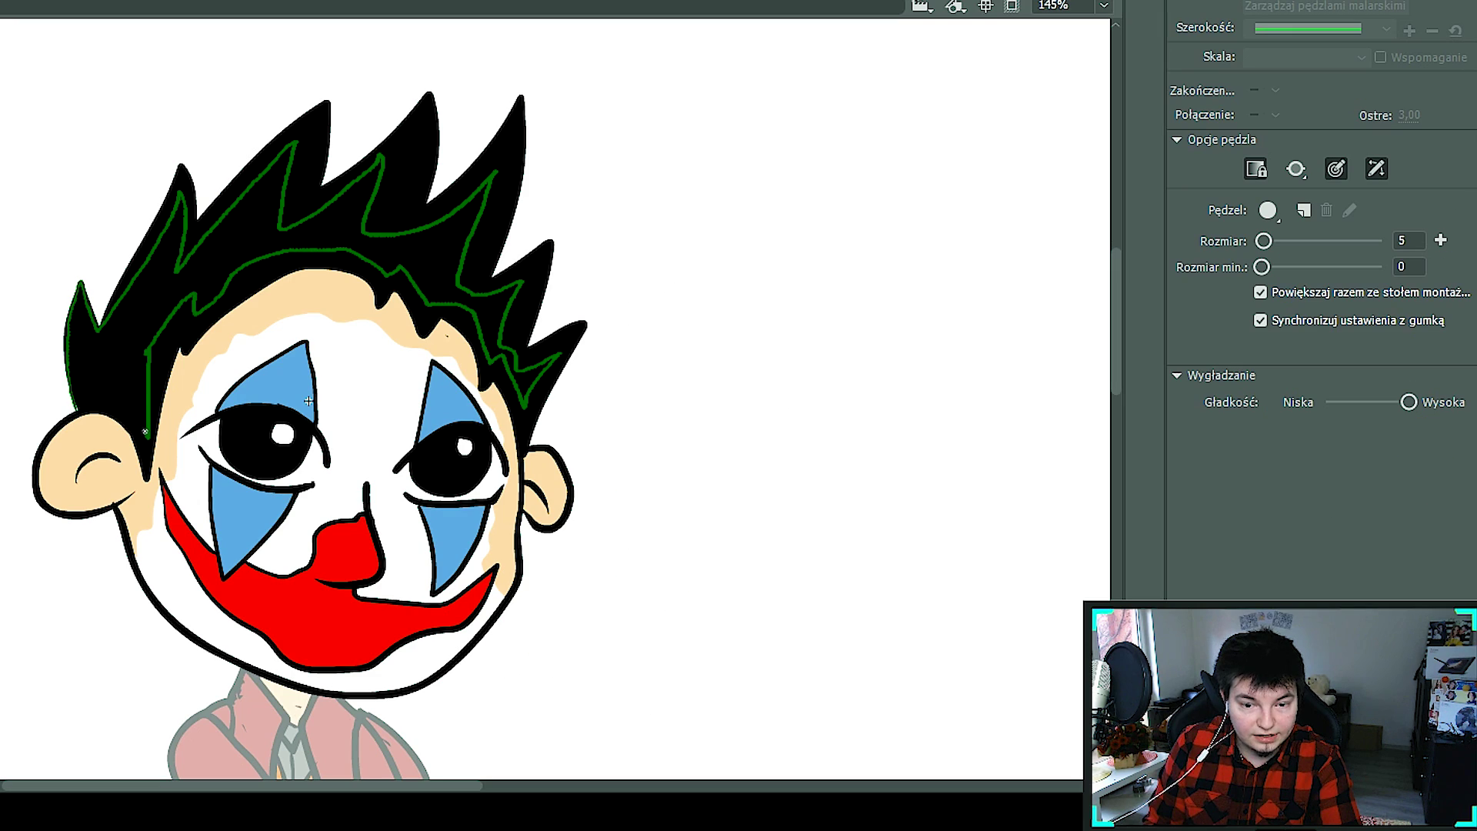
key(k)
click(108, 365)
Change the brush's painting mode for existing lines and zoom out to the whole character.
drag(113, 369, 17, 290)
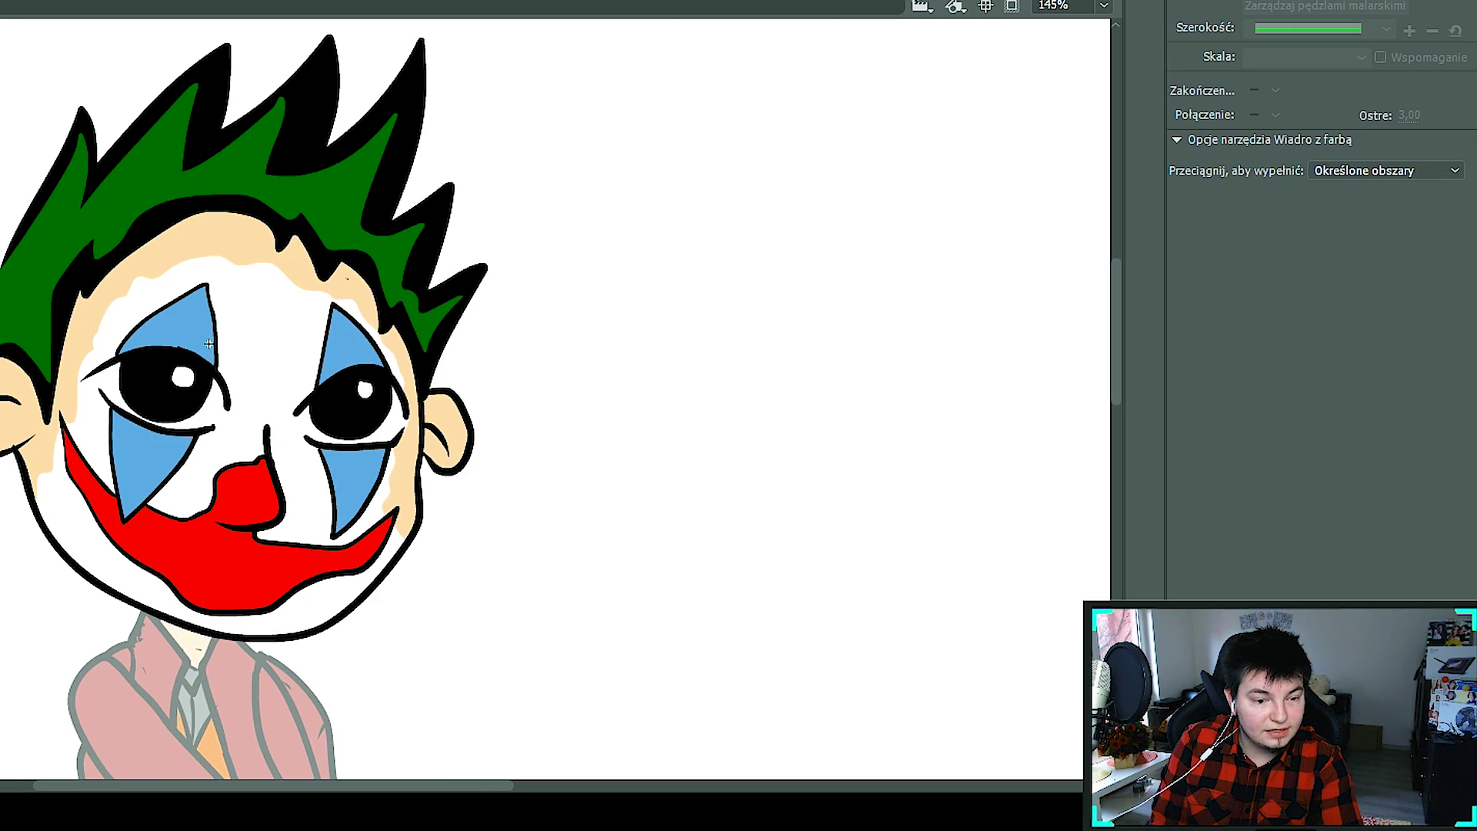
key(b)
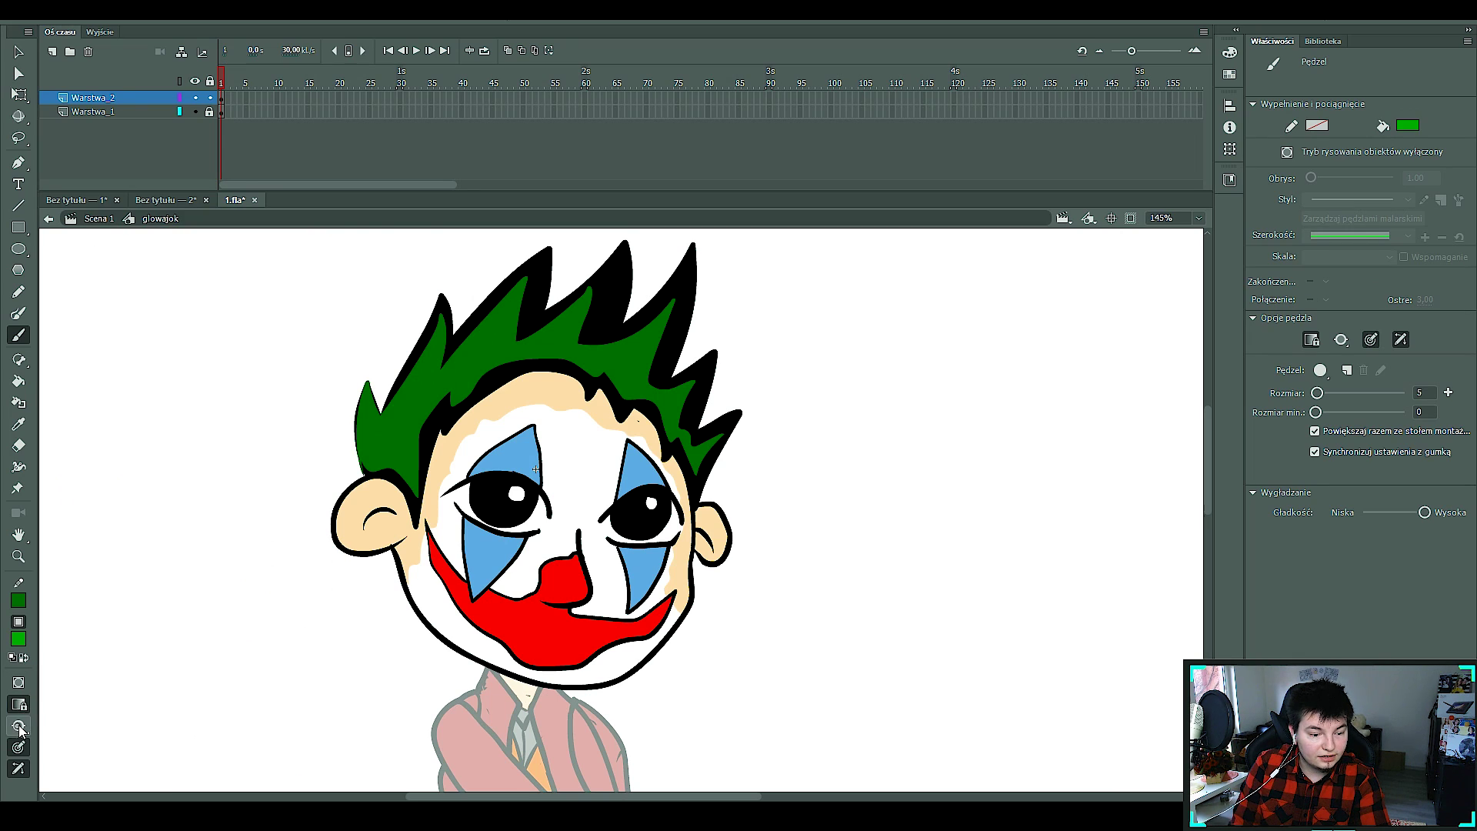
click(19, 729)
click(77, 741)
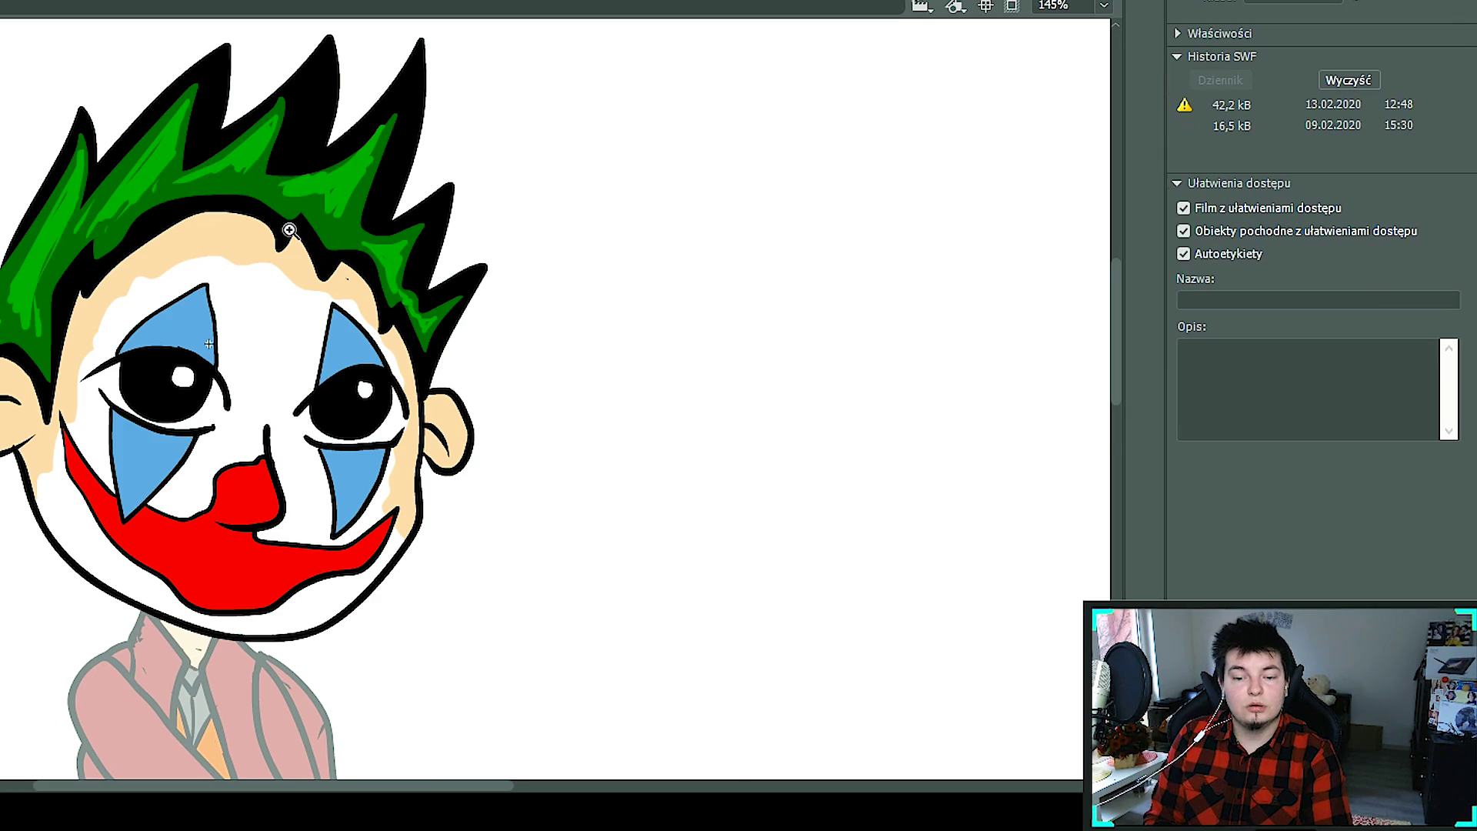
key(ctrl+minus)
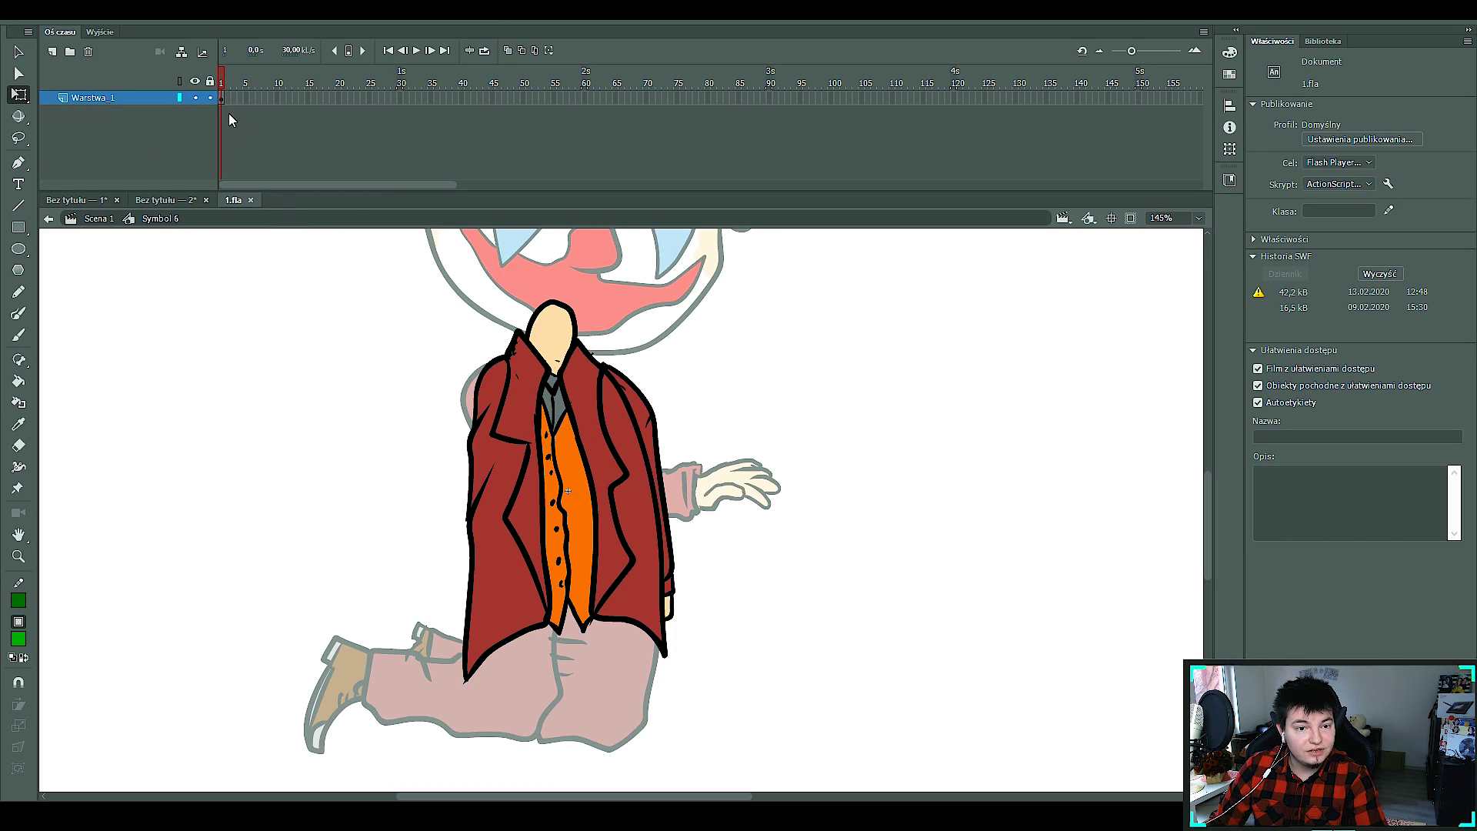
Choose red, add a blood-pool layer extended to frame 233, and select the pool graphic.
click(18, 638)
click(86, 467)
alt+click(675, 450)
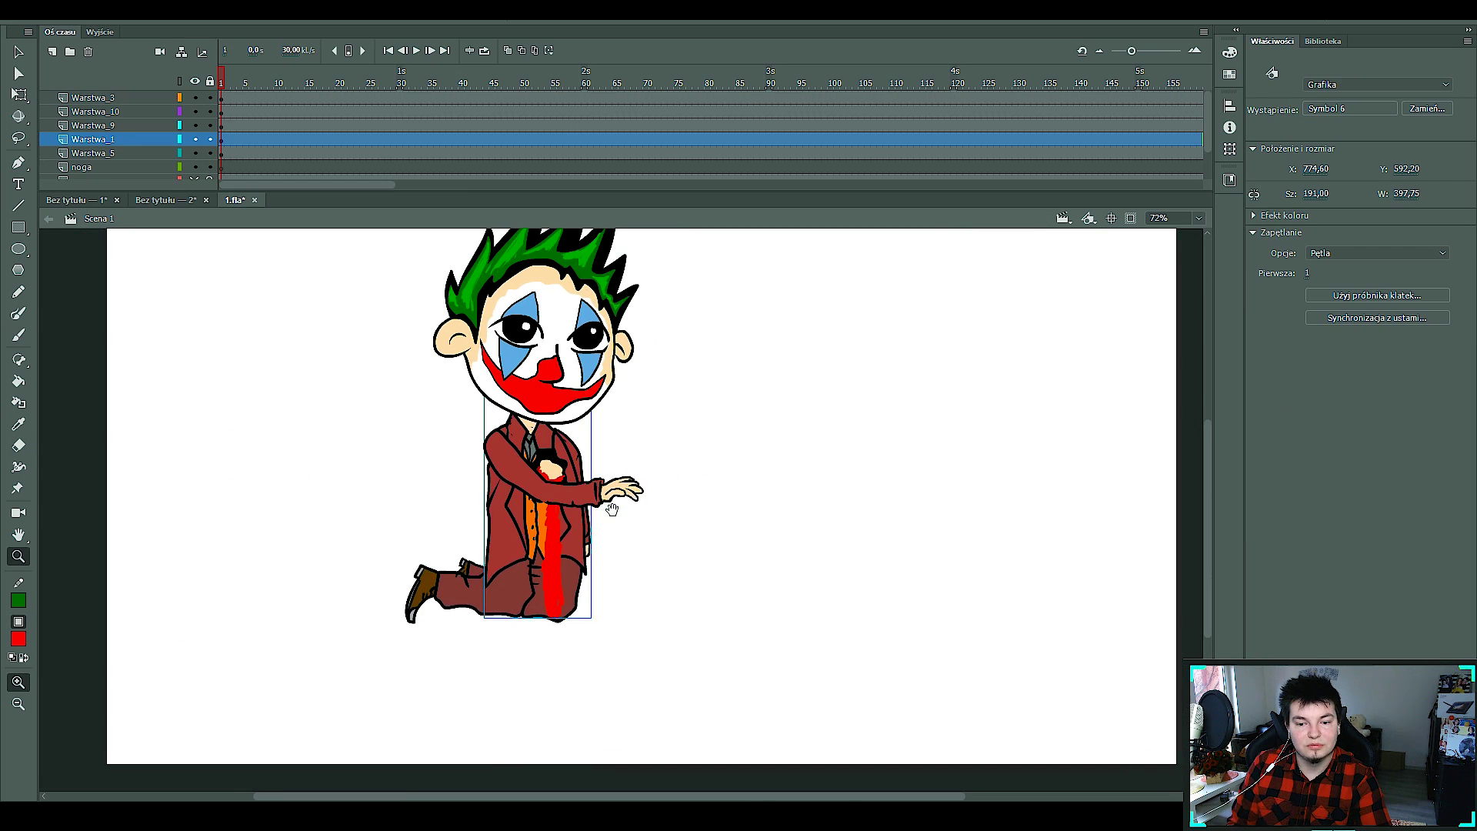
click(538, 610)
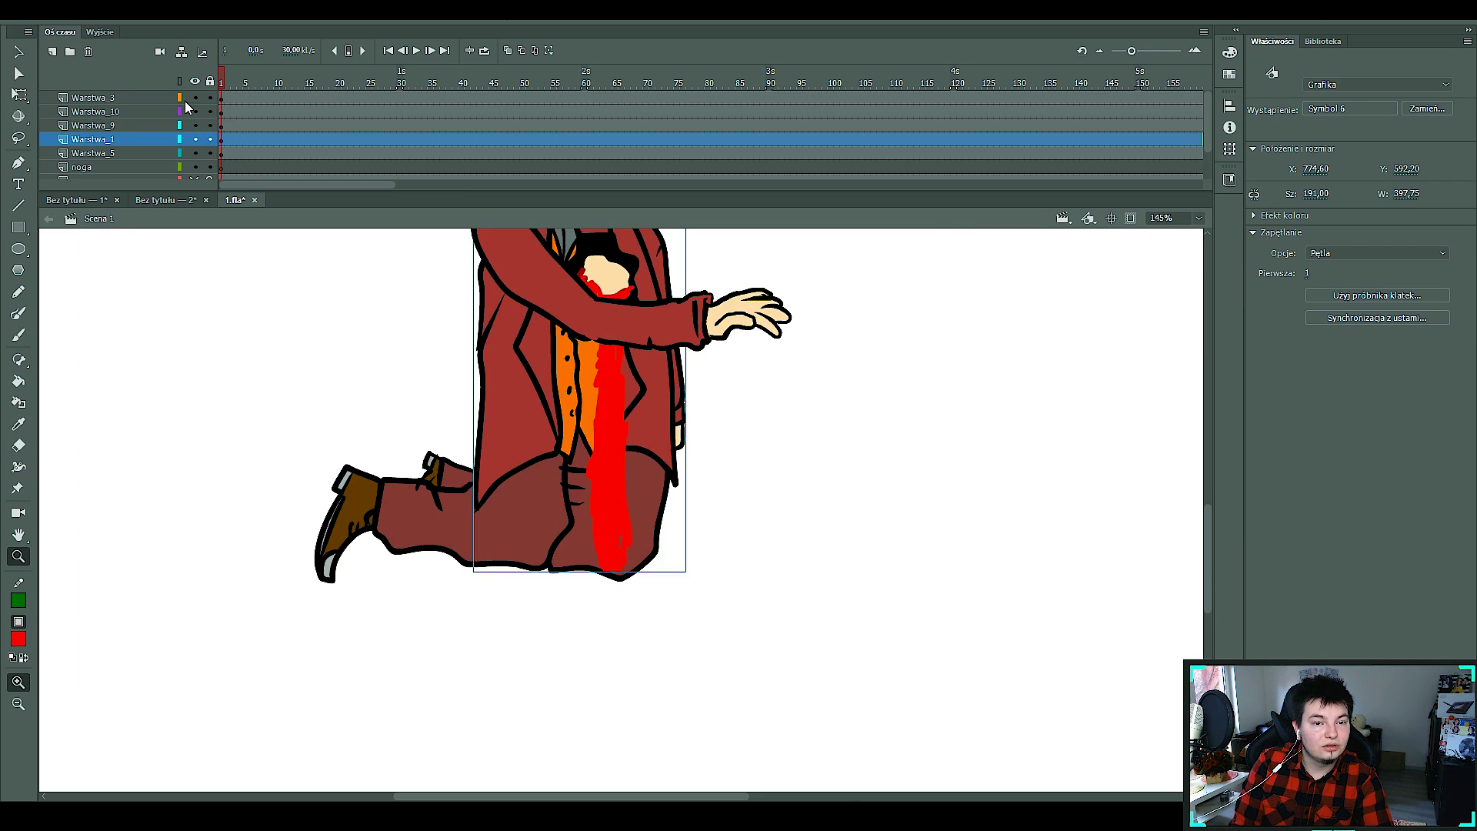
click(222, 97)
click(51, 51)
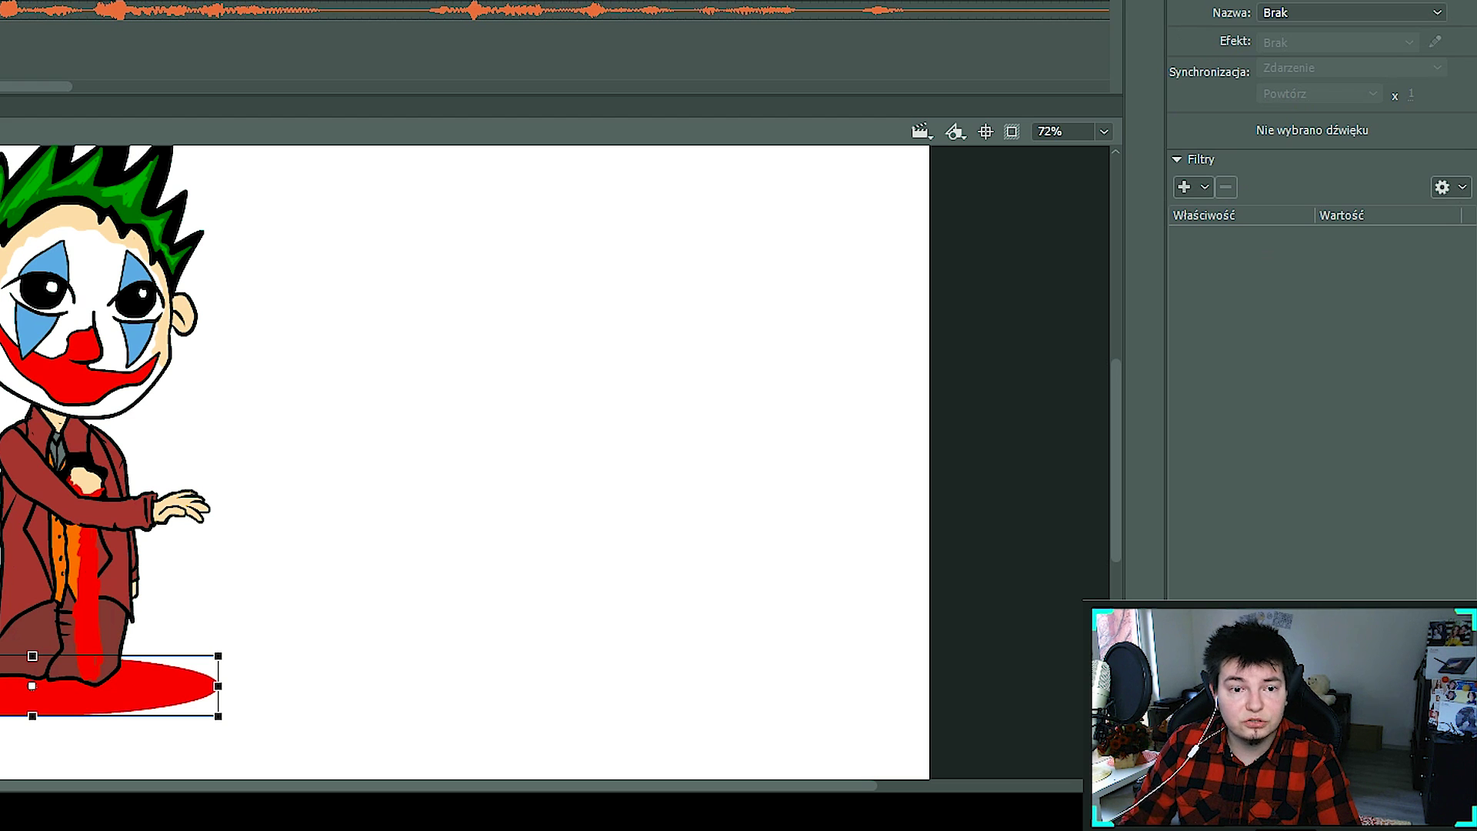
click(44, 73)
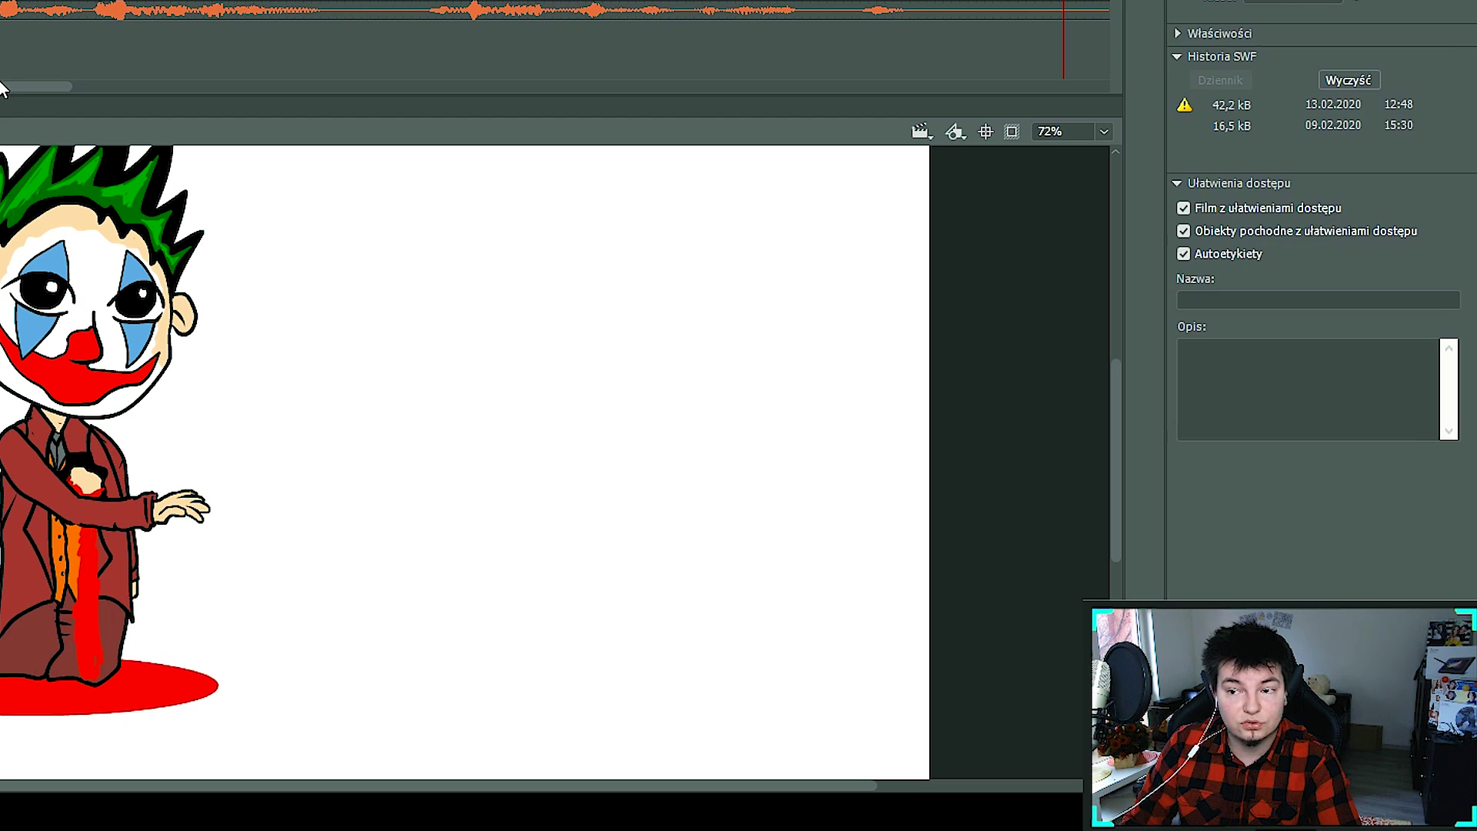
drag(45, 84, 146, 86)
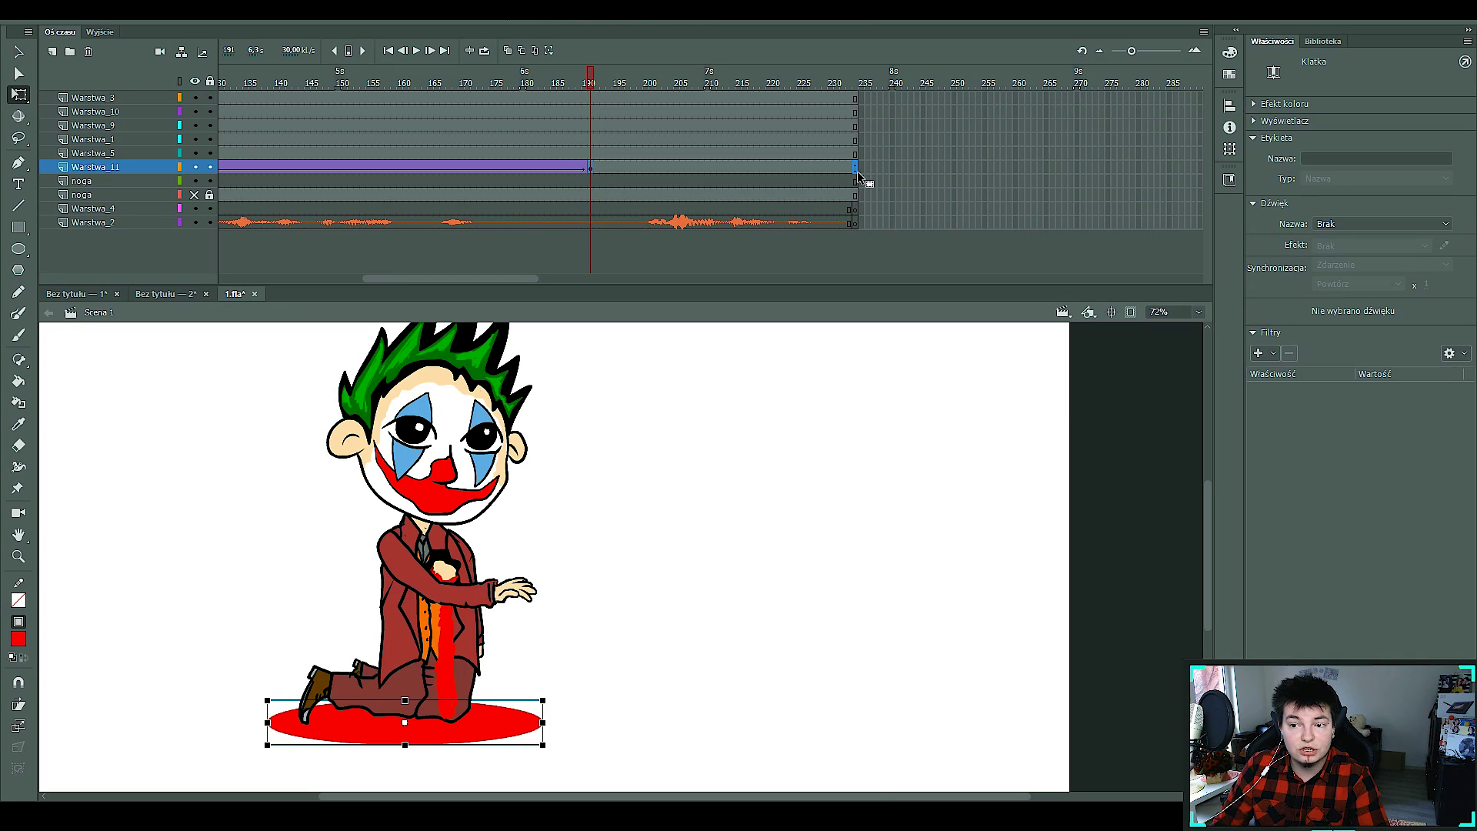
drag(856, 172, 857, 170)
drag(671, 431, 762, 327)
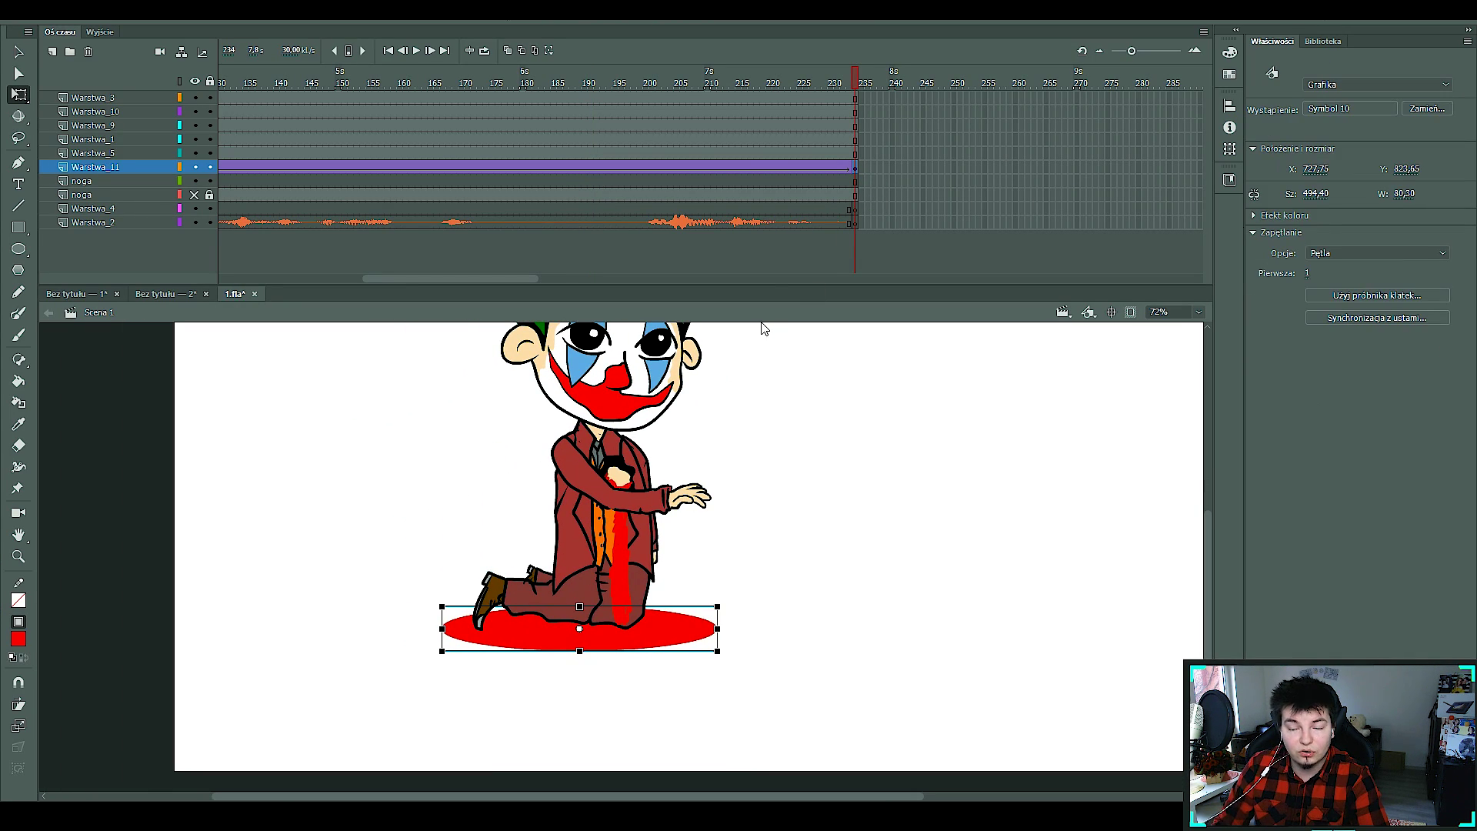
Enter the Joker's body symbol, zoom in on it and pick the Brush.
double_click(621, 571)
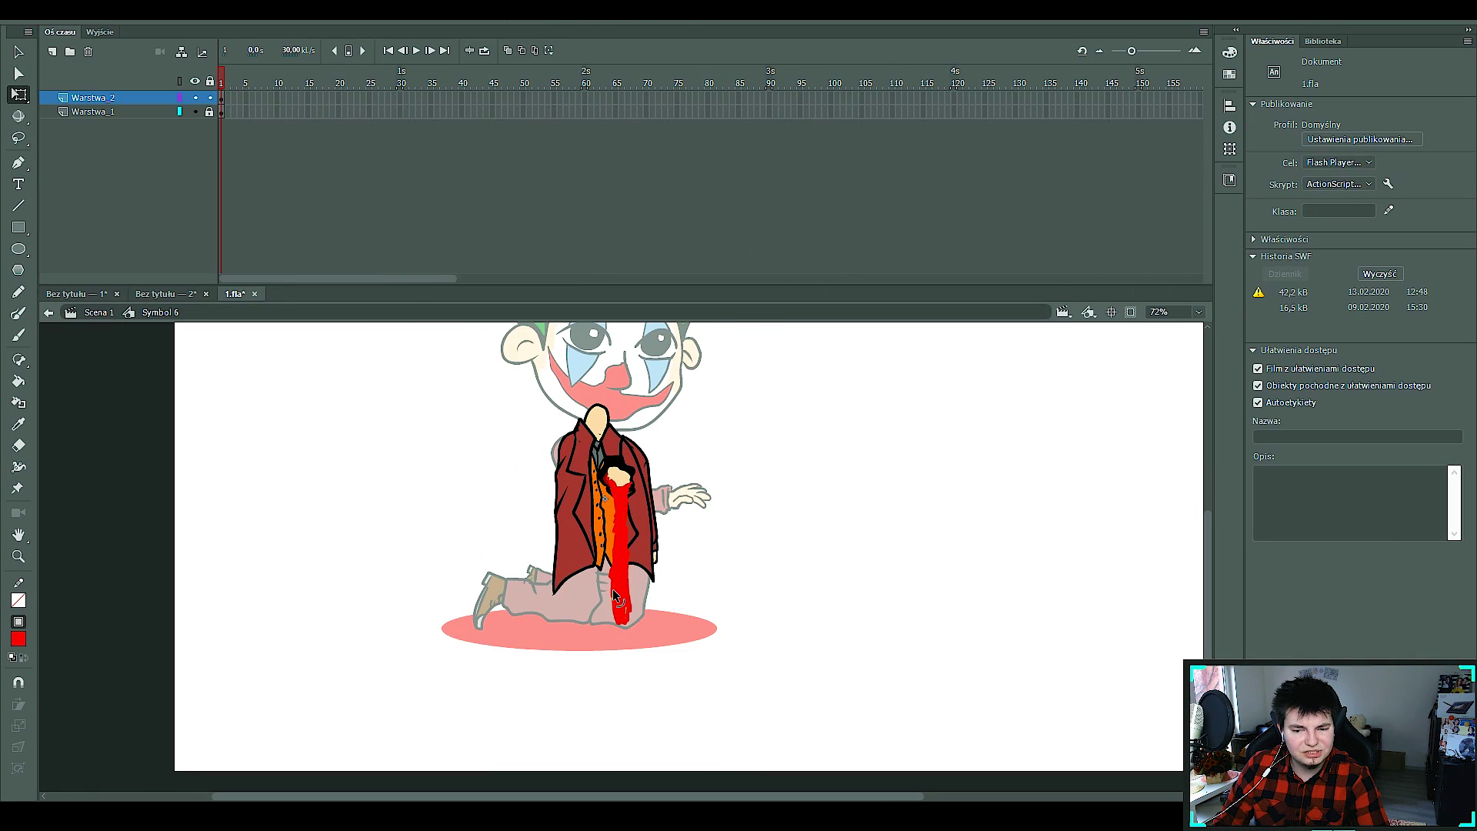
key(z)
click(658, 548)
key(b)
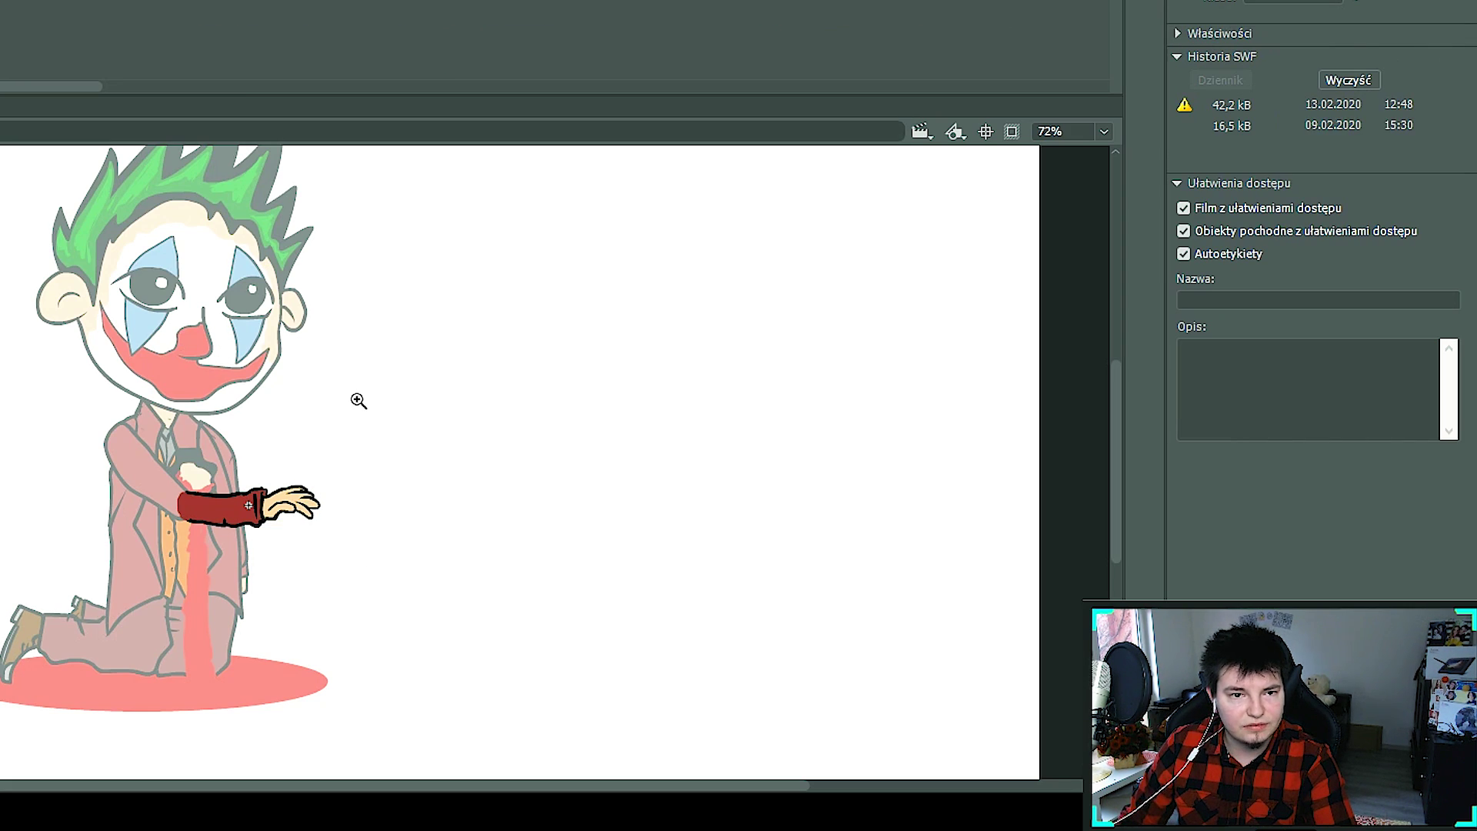
Paint a red heart on the Joker's hand, shading both upper lobes and bottom edge dark red.
drag(523, 615, 645, 572)
key(ctrl+z)
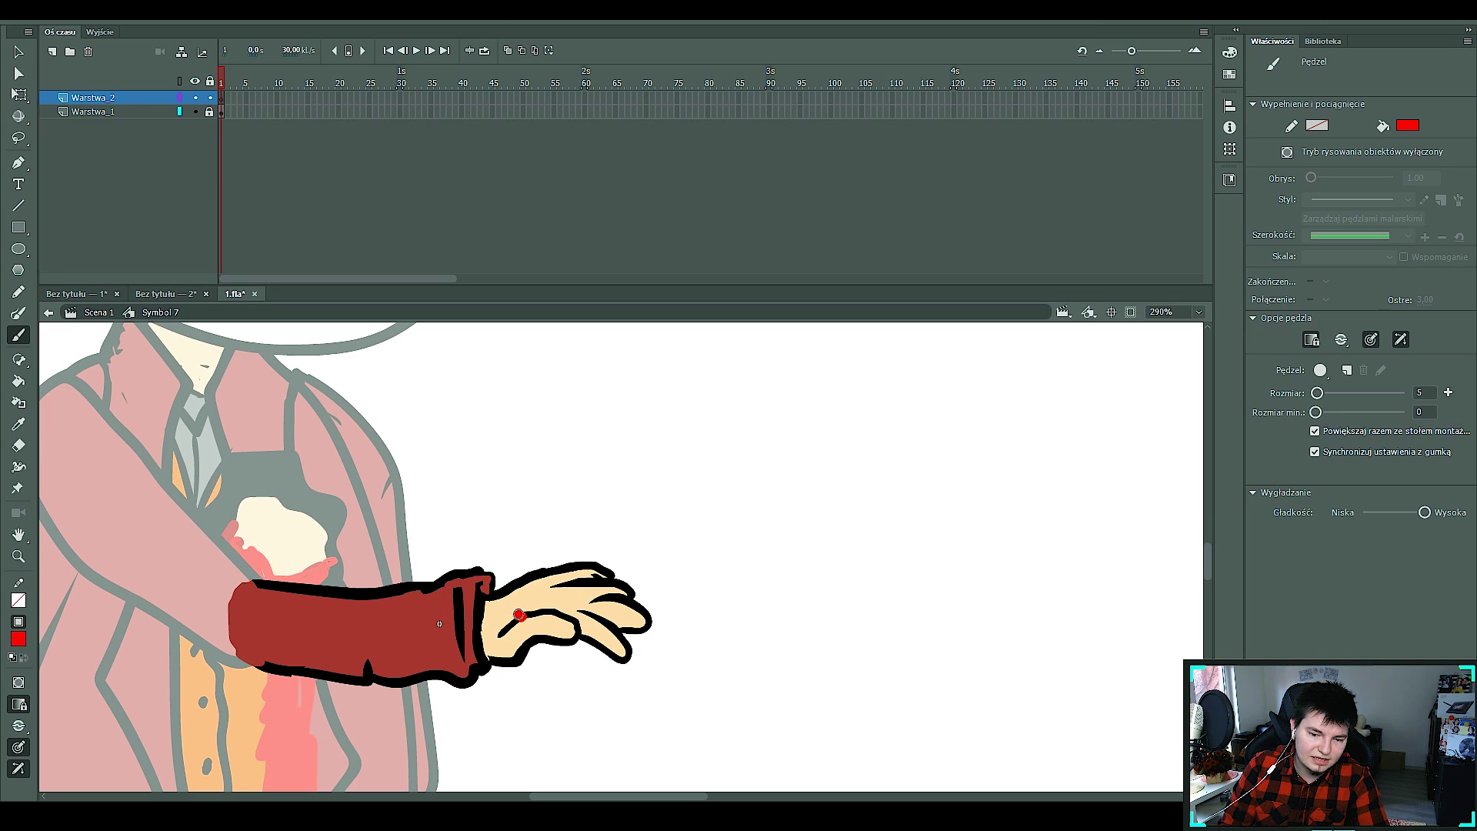
drag(526, 477, 516, 578)
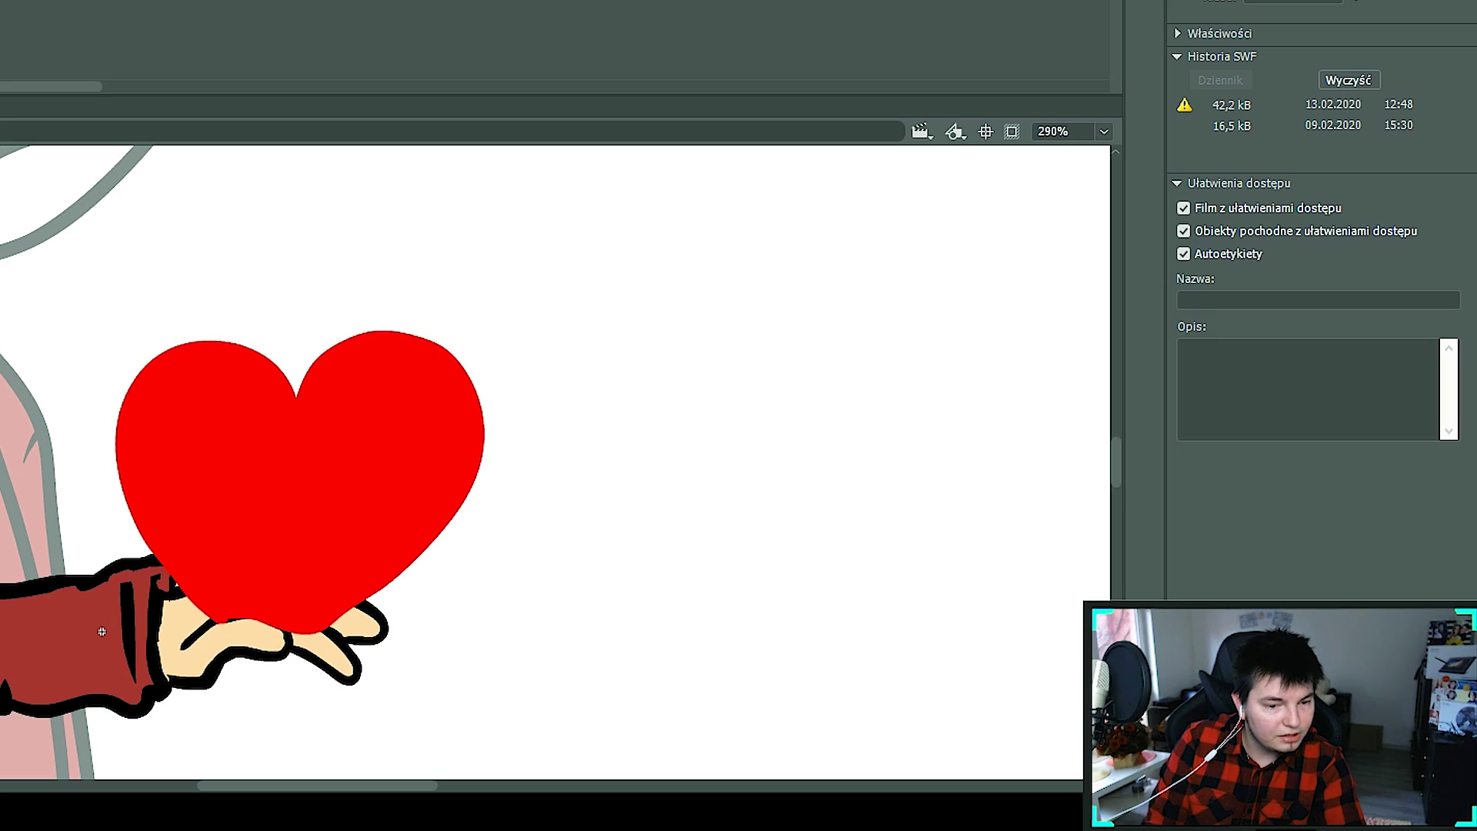
key(b)
drag(188, 357, 138, 437)
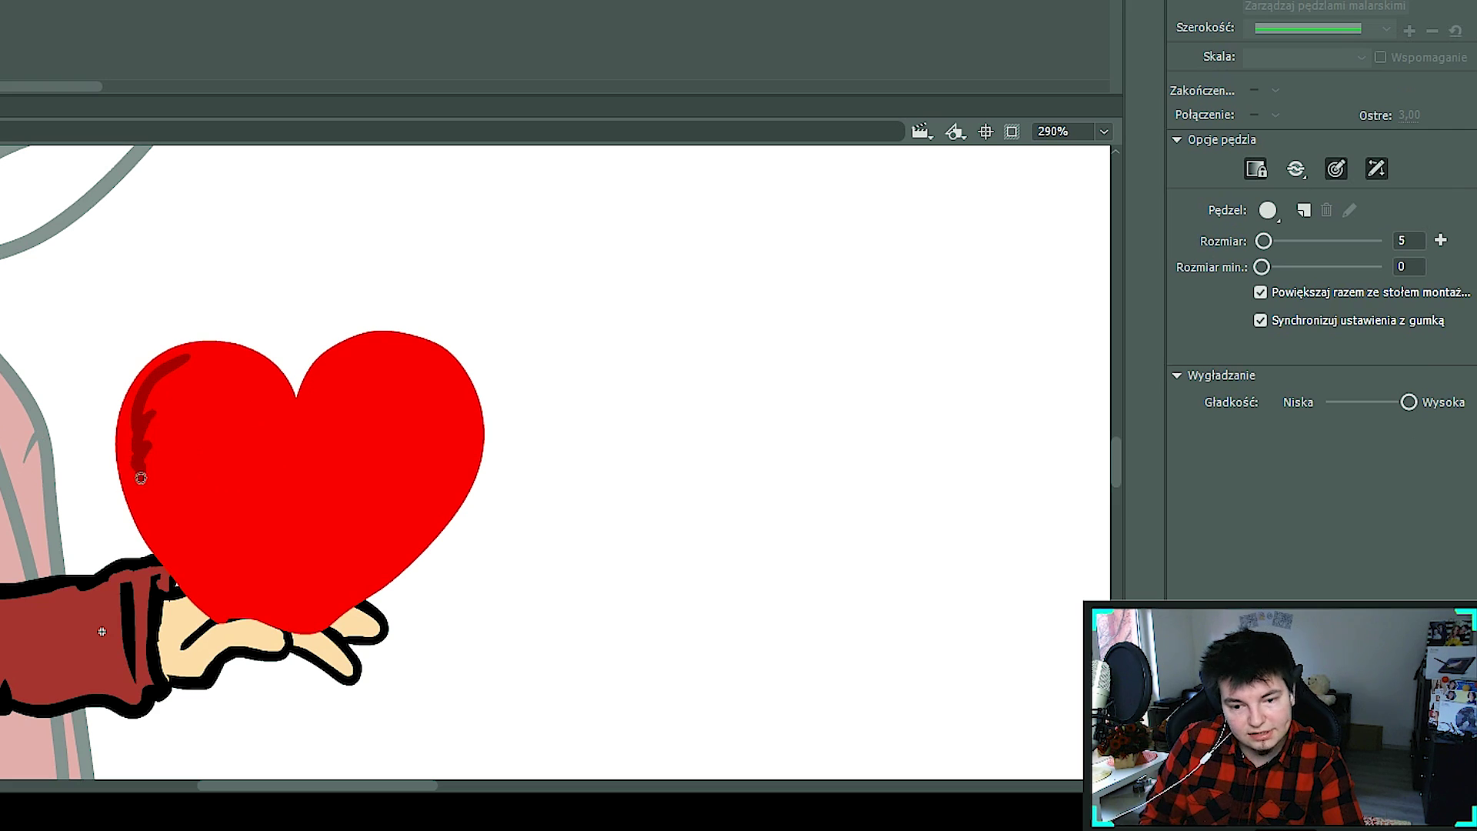
drag(368, 346, 311, 404)
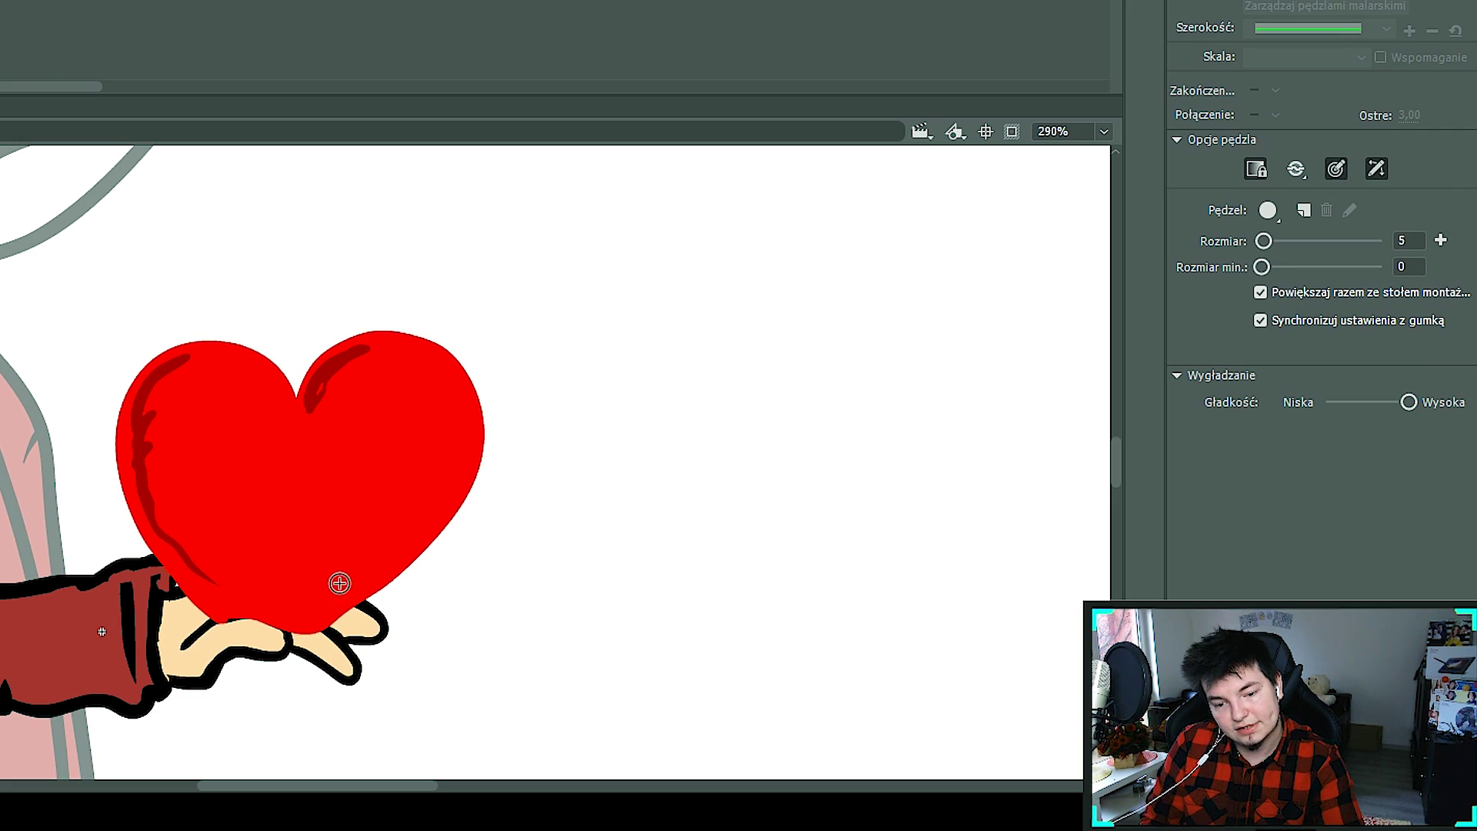
drag(326, 614, 266, 619)
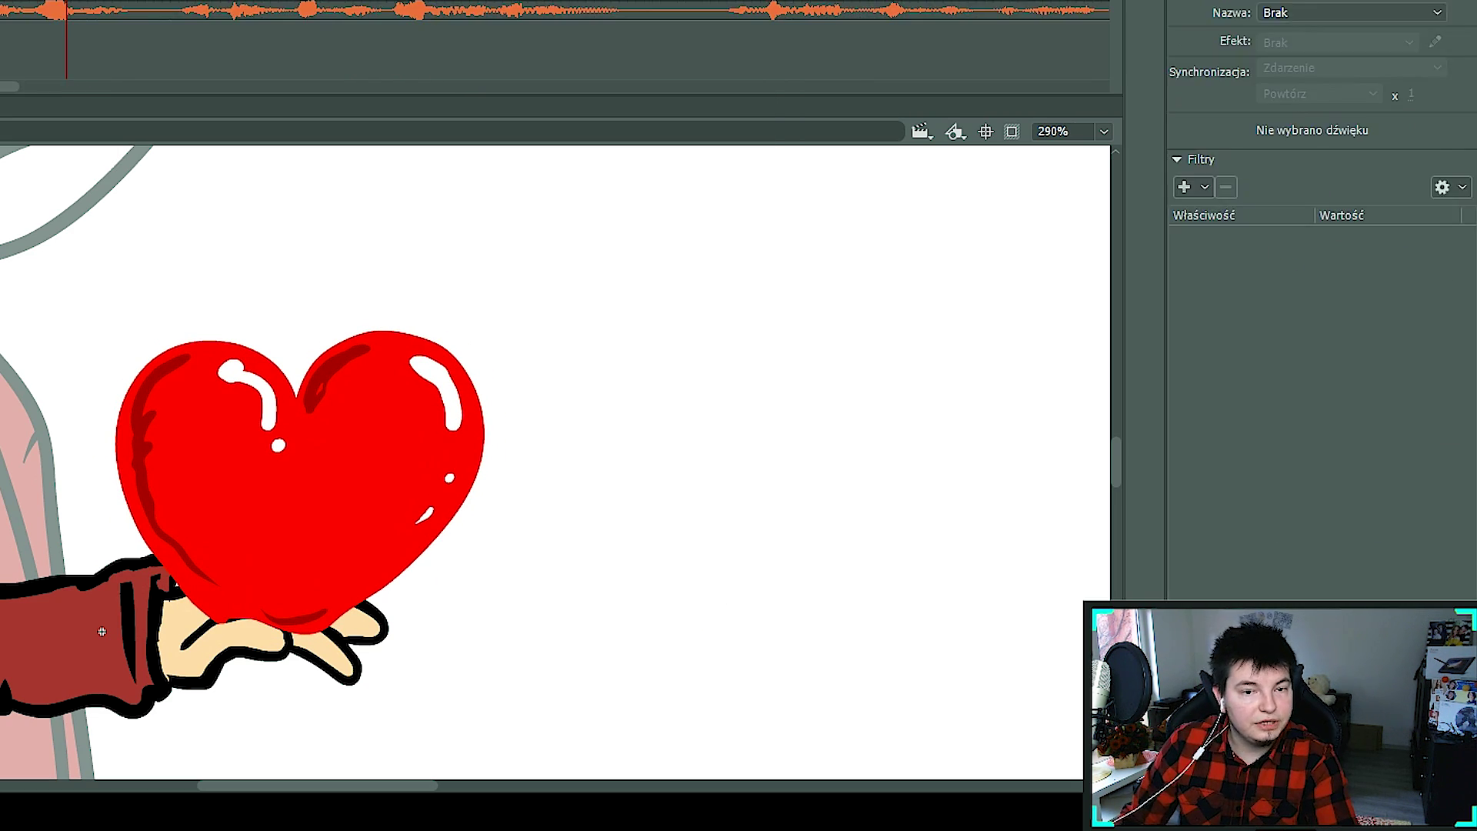
key(ctrl+minus)
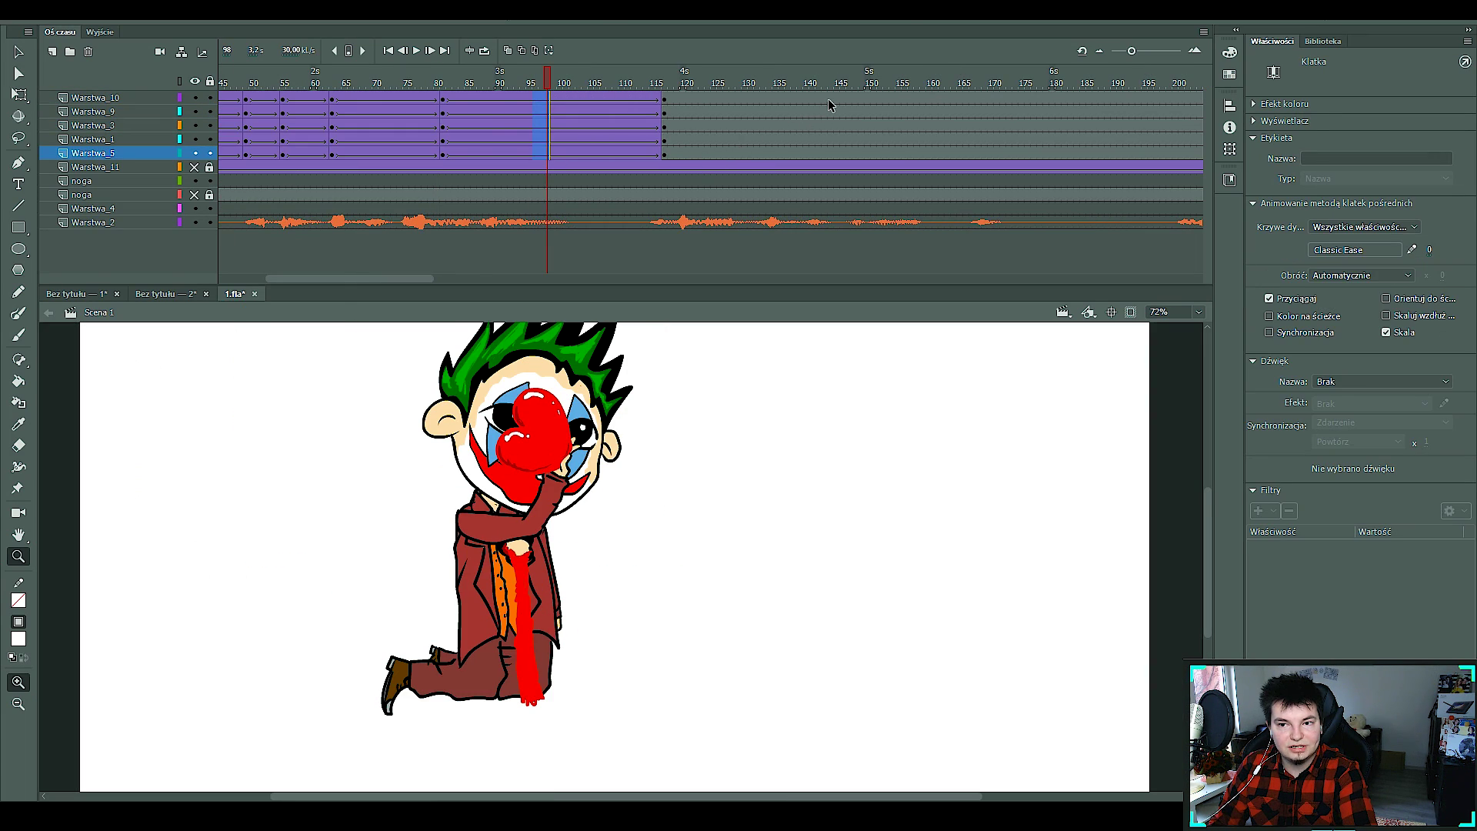
Add keyframes at frame 144 and tip the Joker sideways to lie flat lower on stage.
click(831, 141)
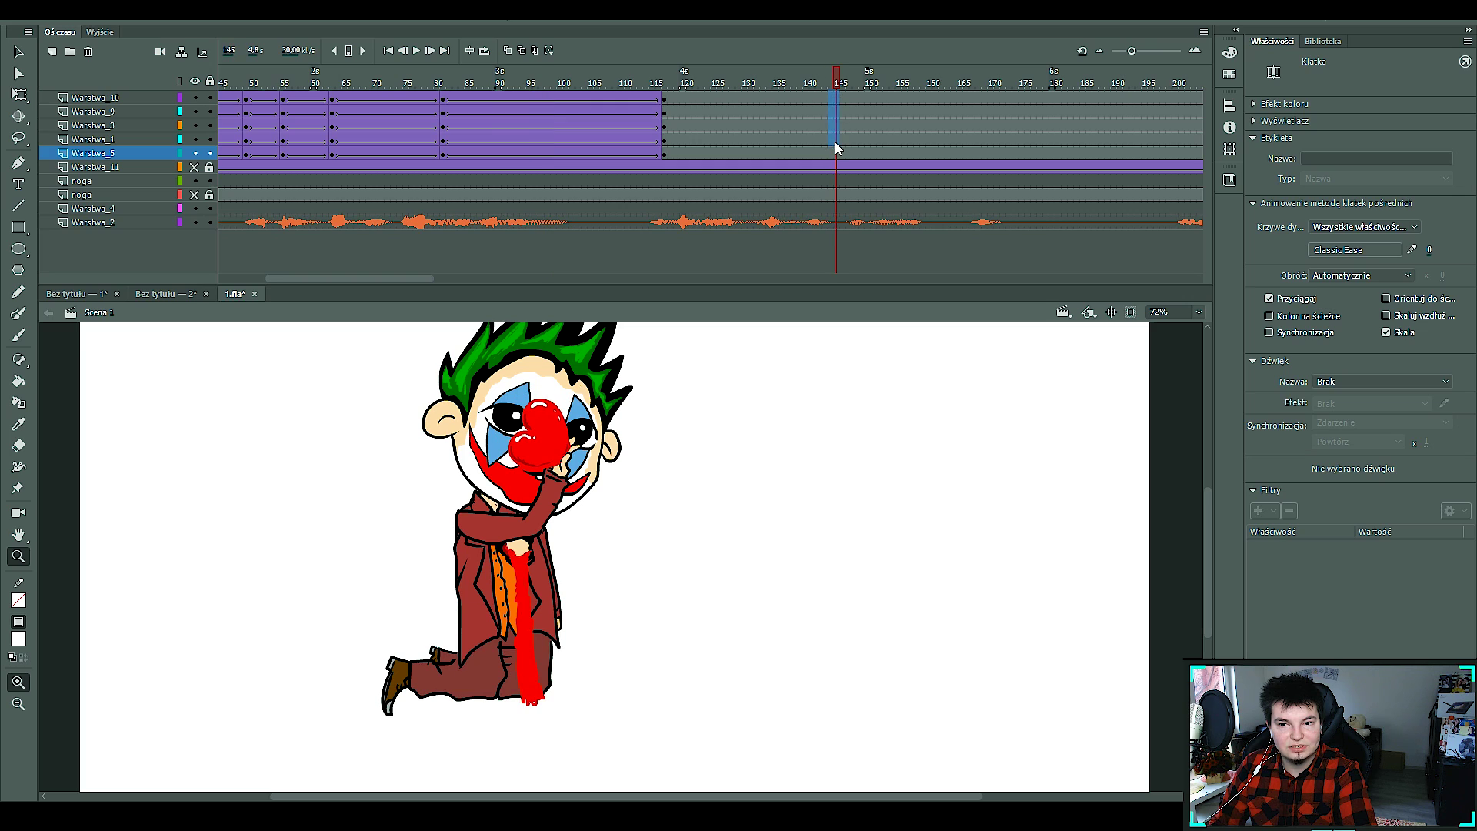
key(F6)
key(q)
drag(385, 715, 350, 581)
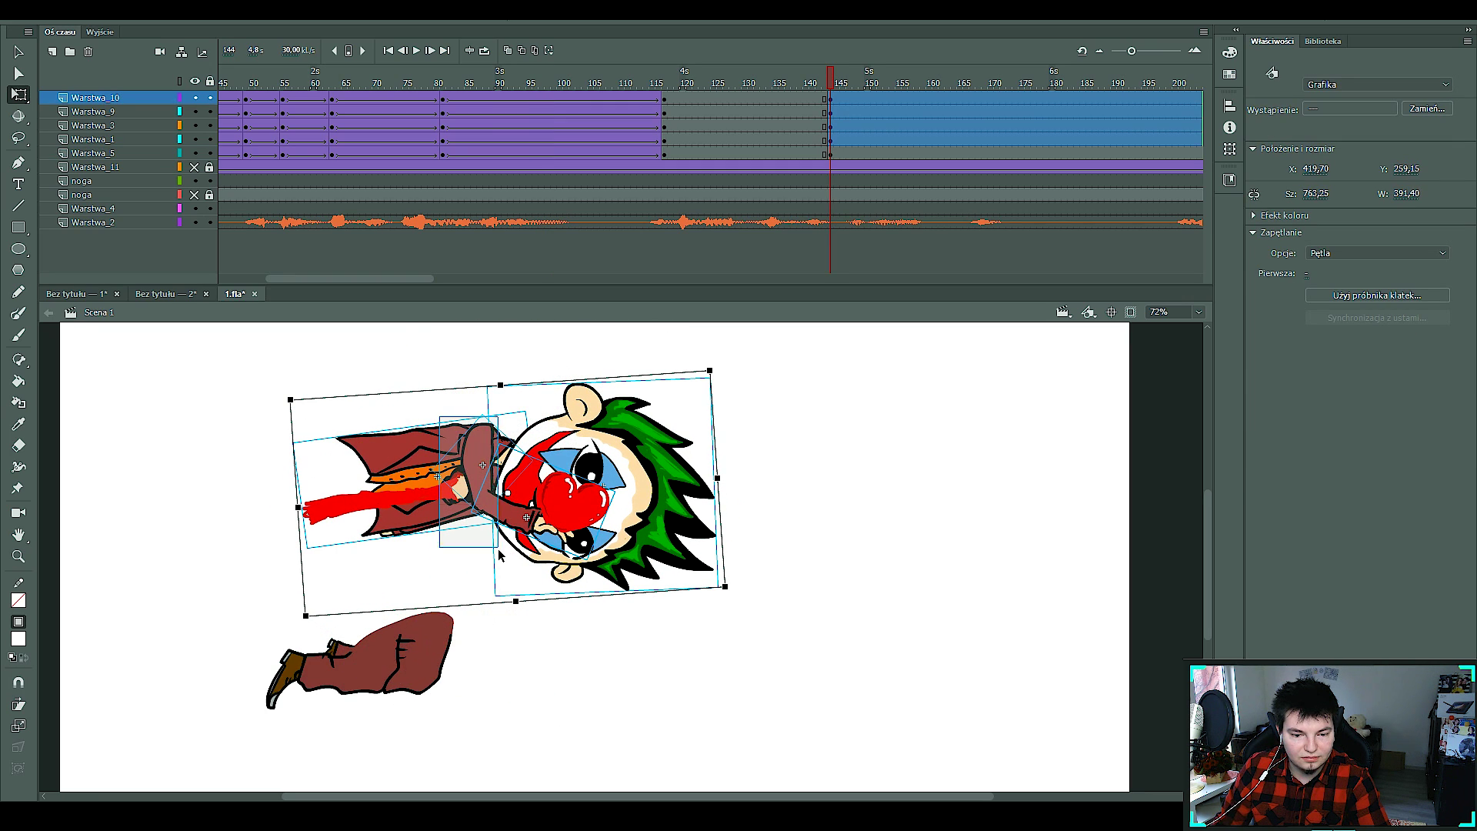
drag(461, 469, 536, 615)
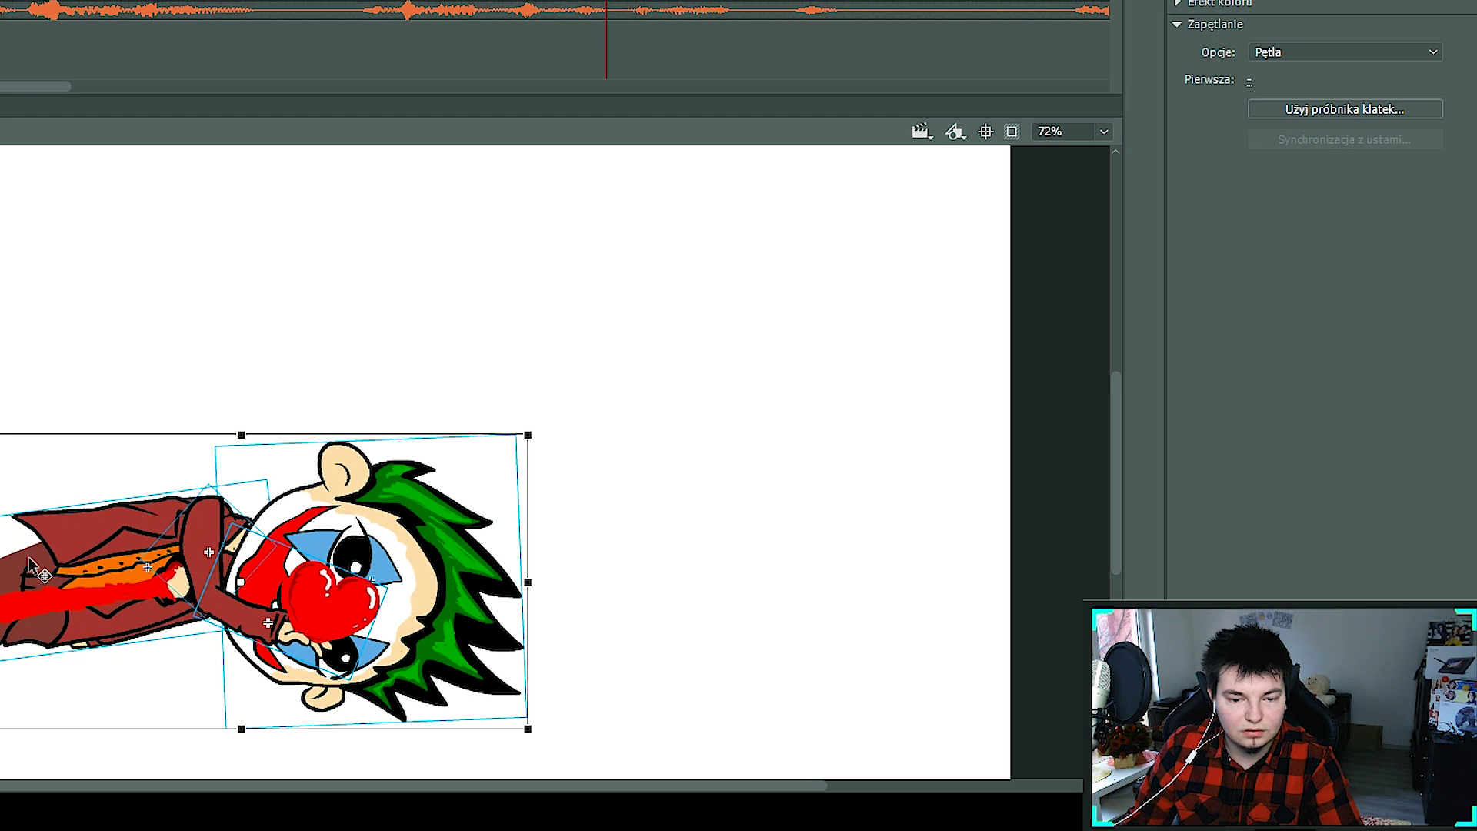
double_click(454, 677)
key(z)
click(468, 660)
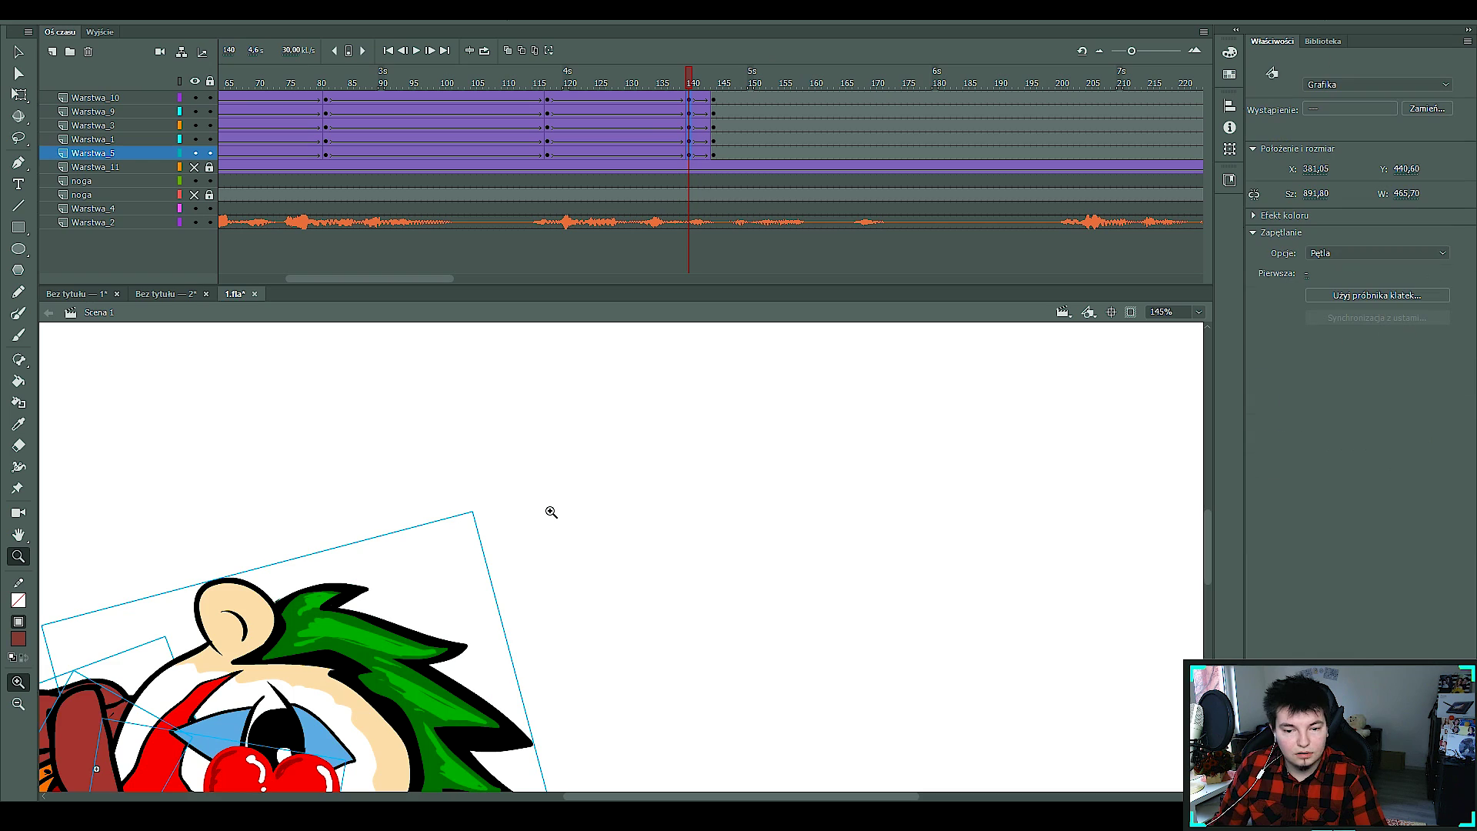
alt+click(550, 511)
Rotate the head upright and add a classic tween through frame 163.
click(616, 515)
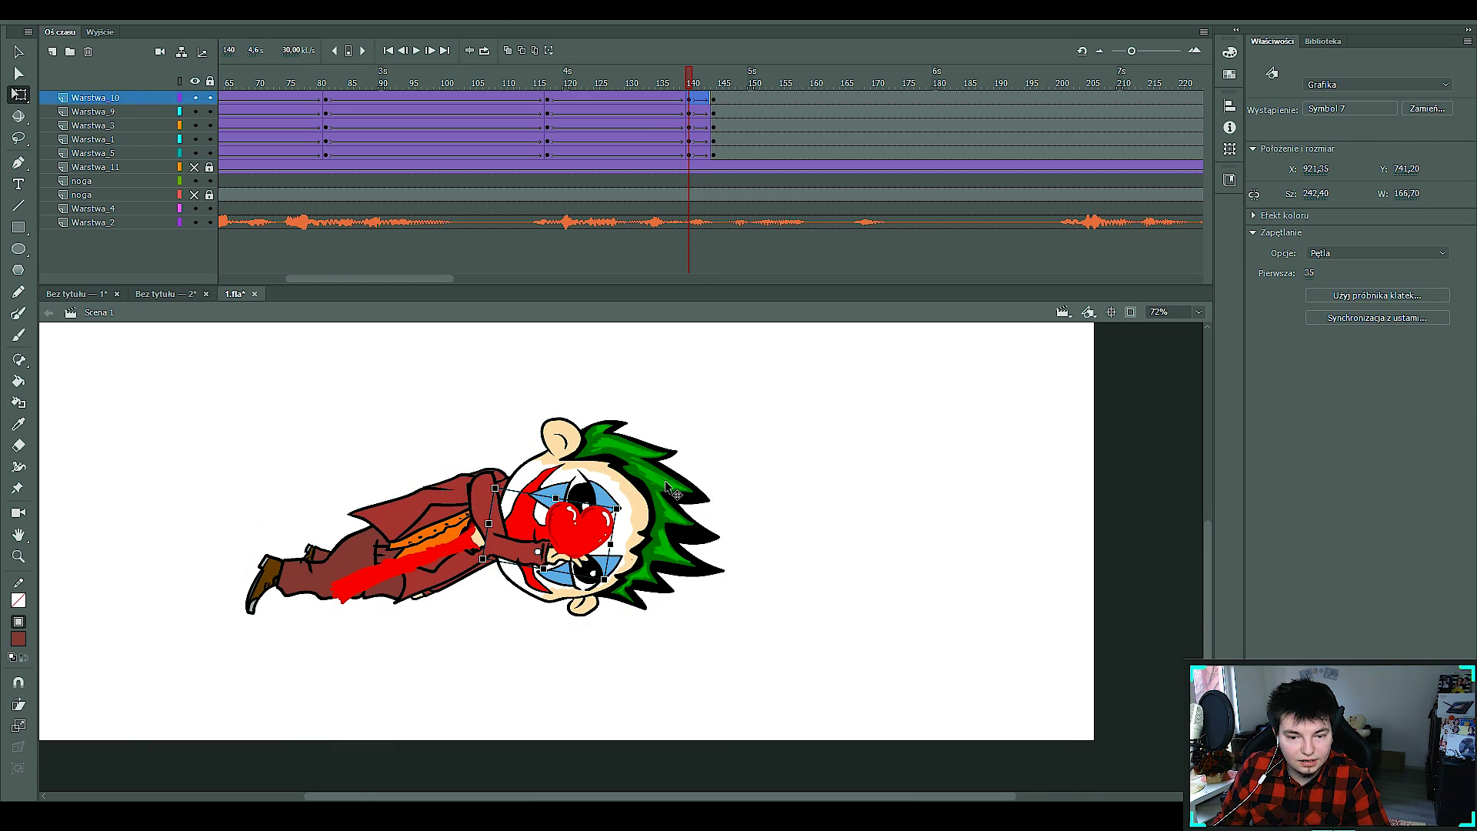
drag(658, 517, 685, 444)
drag(838, 97, 842, 153)
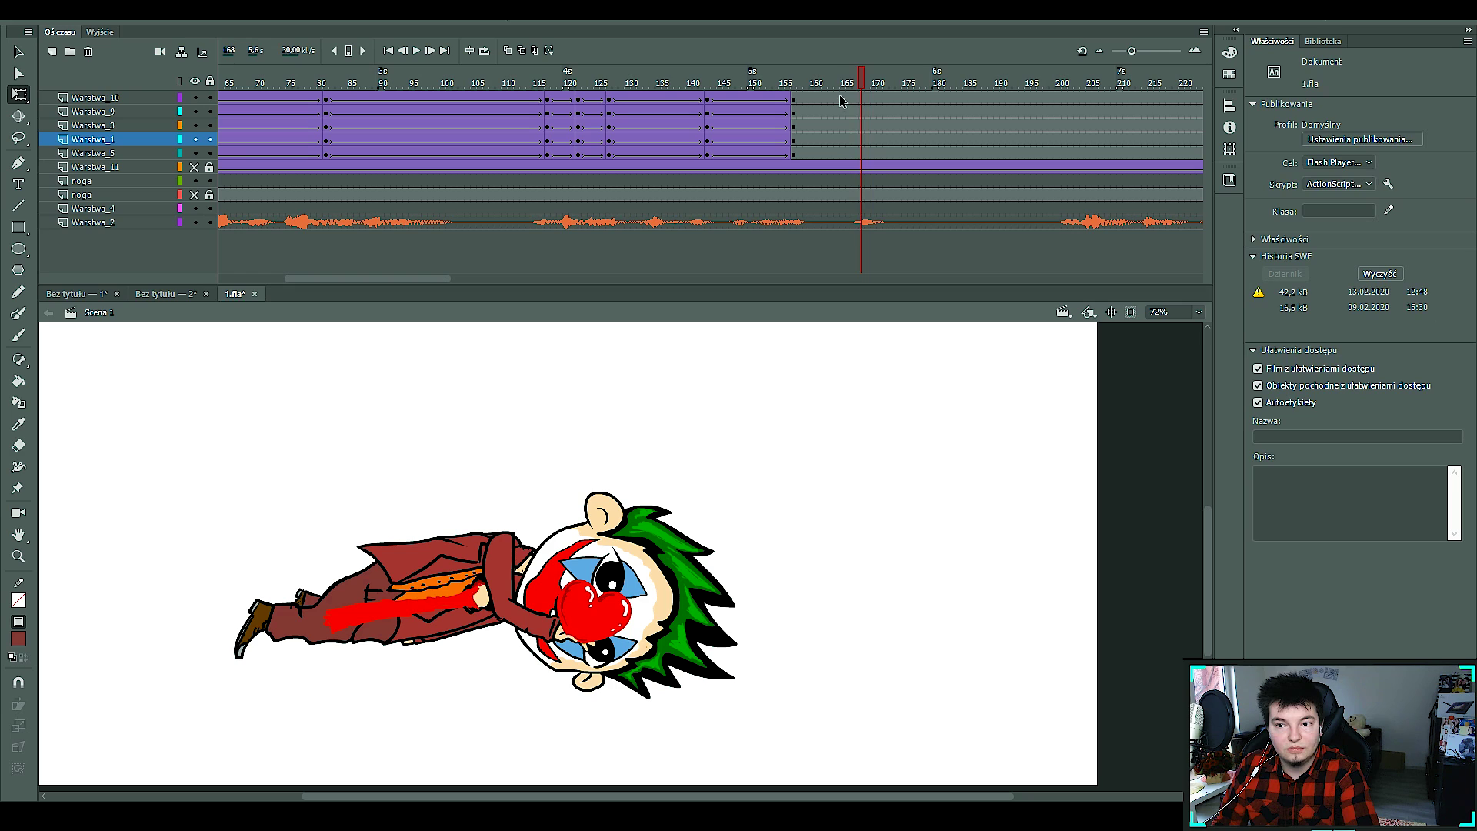
right_click(836, 146)
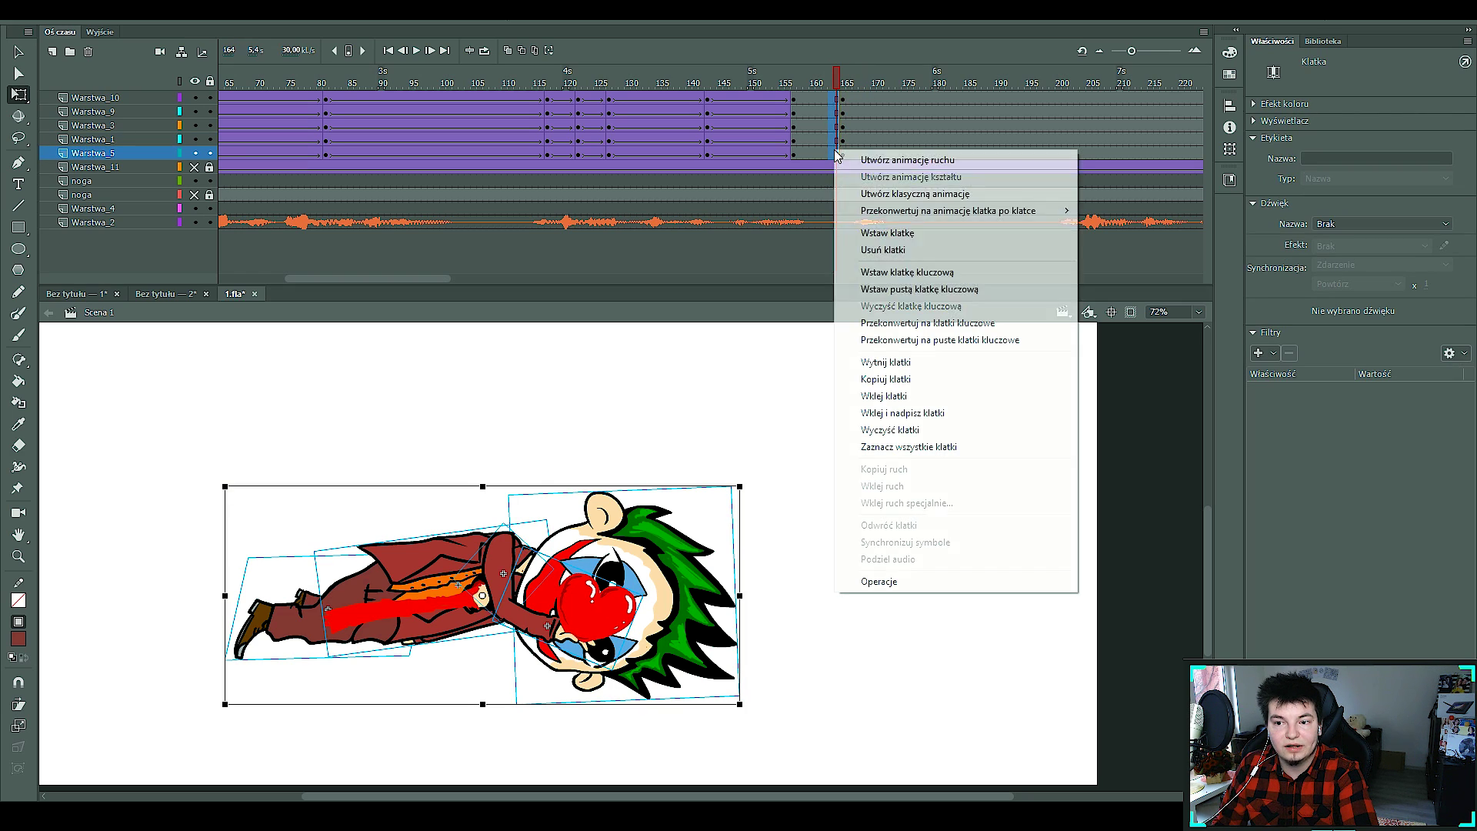
click(877, 188)
click(631, 275)
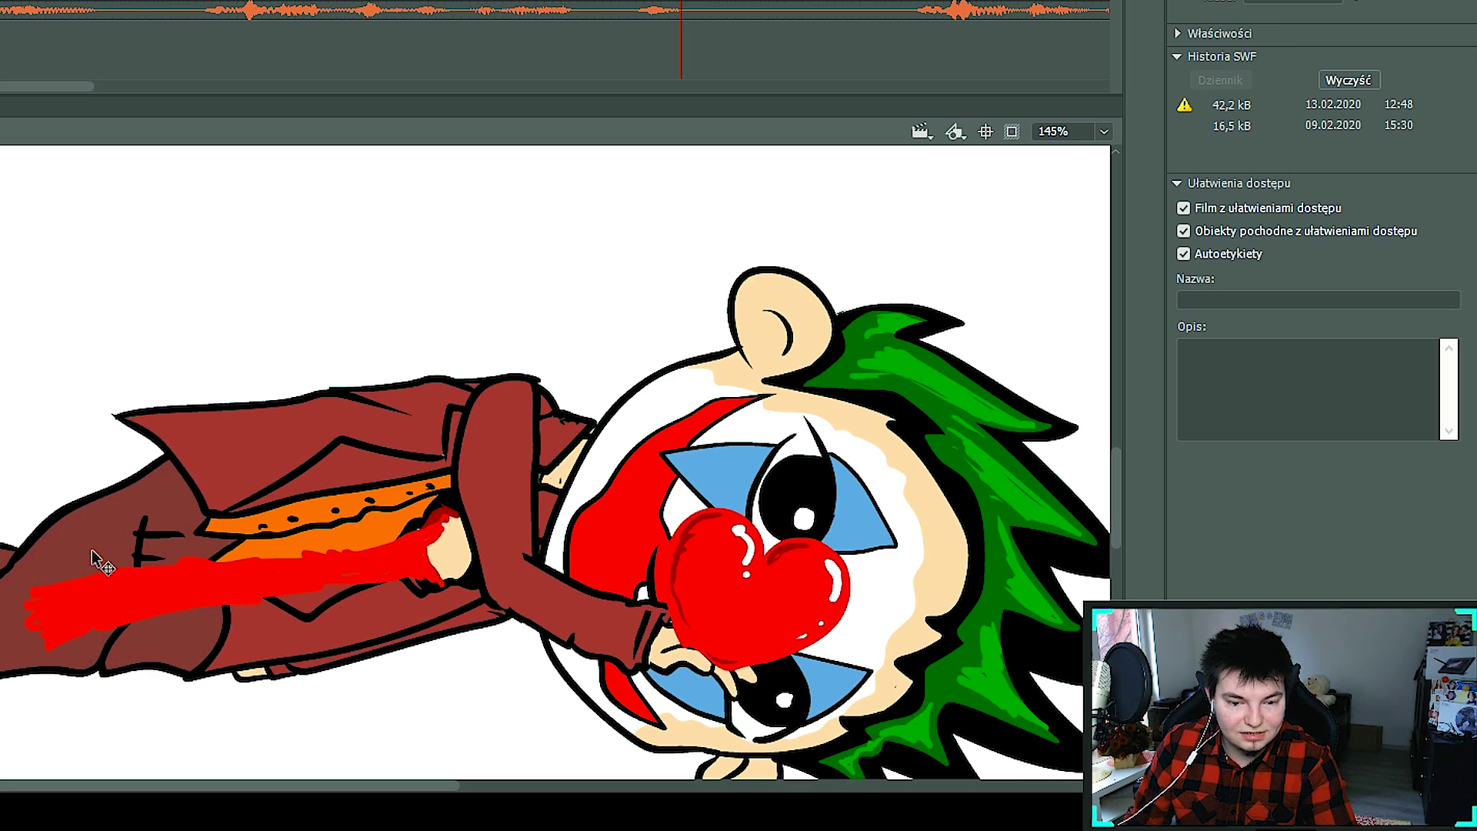
Rotate the body into a slumped pose at frame 169 and paste frames over frame 197.
click(76, 474)
click(895, 101)
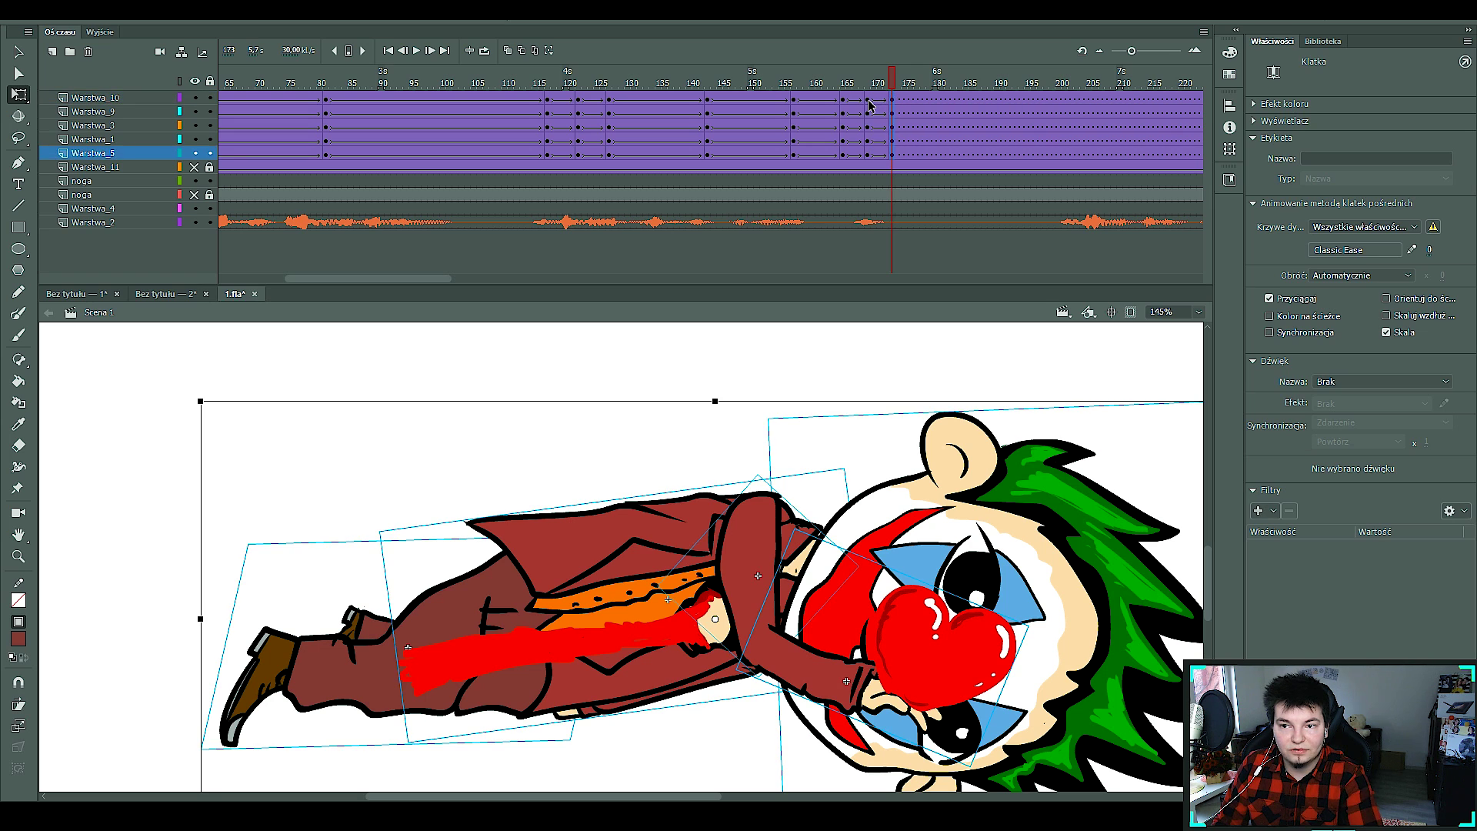
click(867, 77)
click(427, 631)
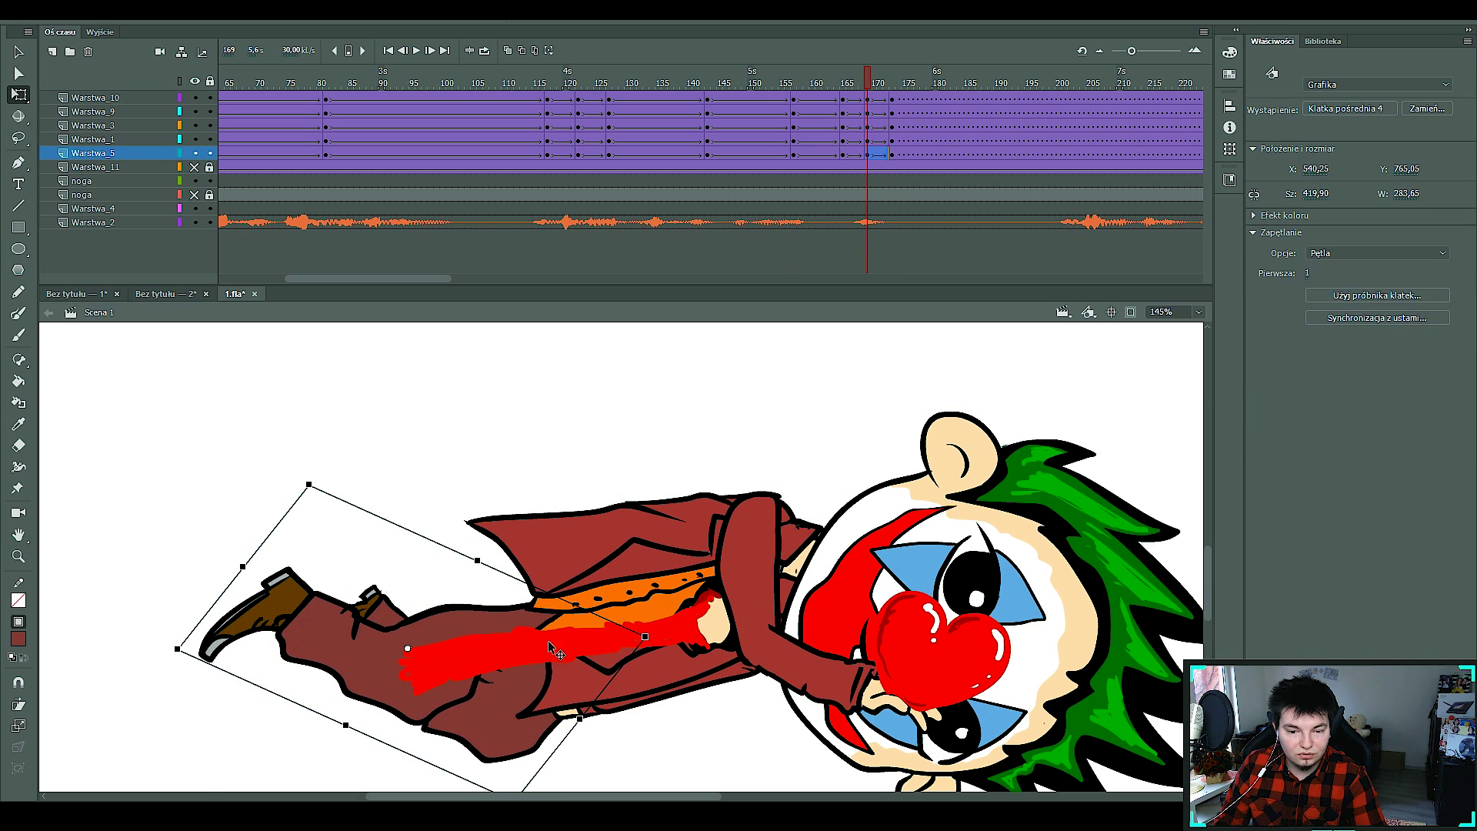
drag(659, 604, 446, 527)
click(961, 577)
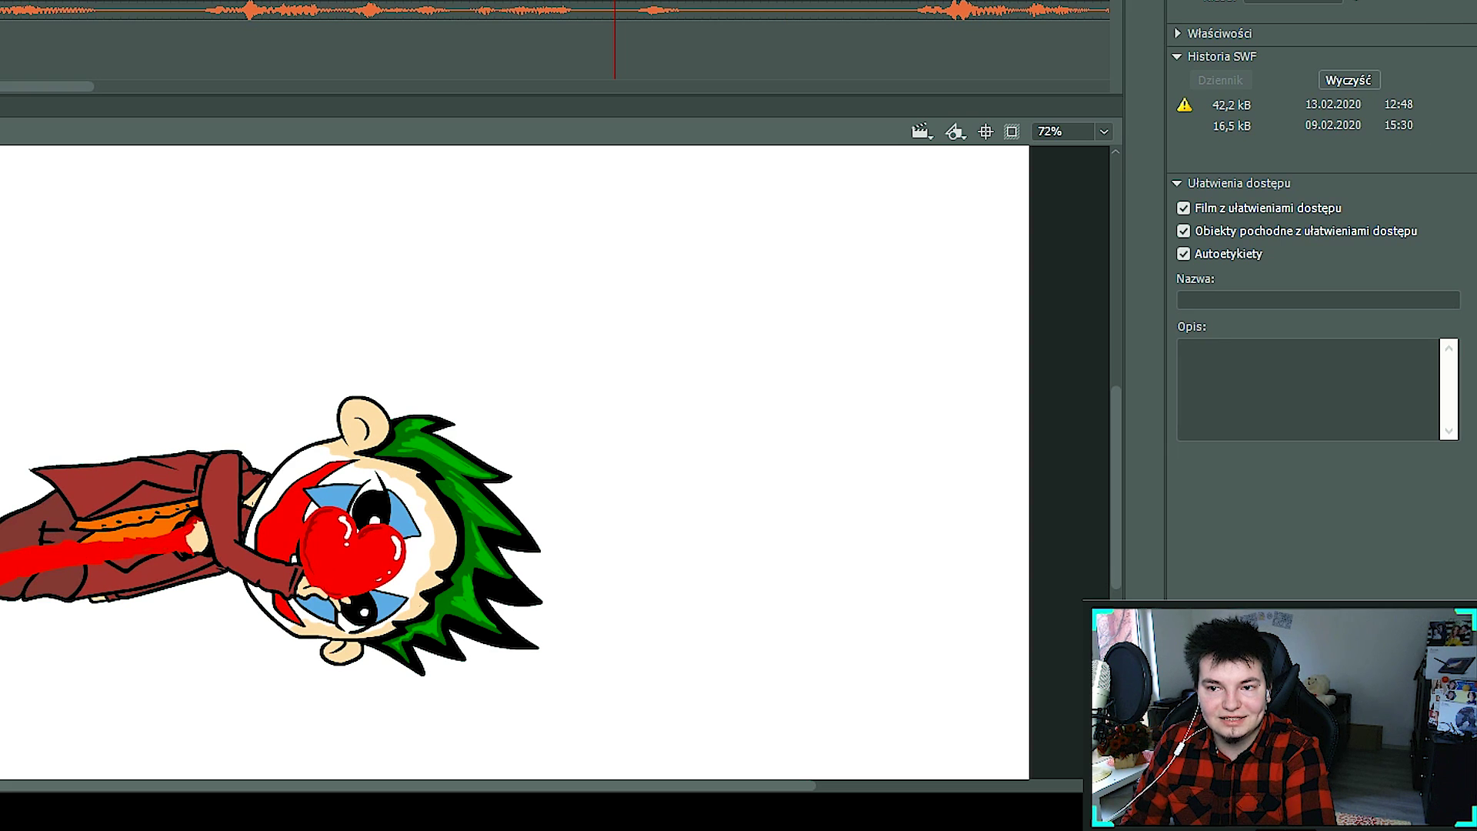
right_click(1044, 101)
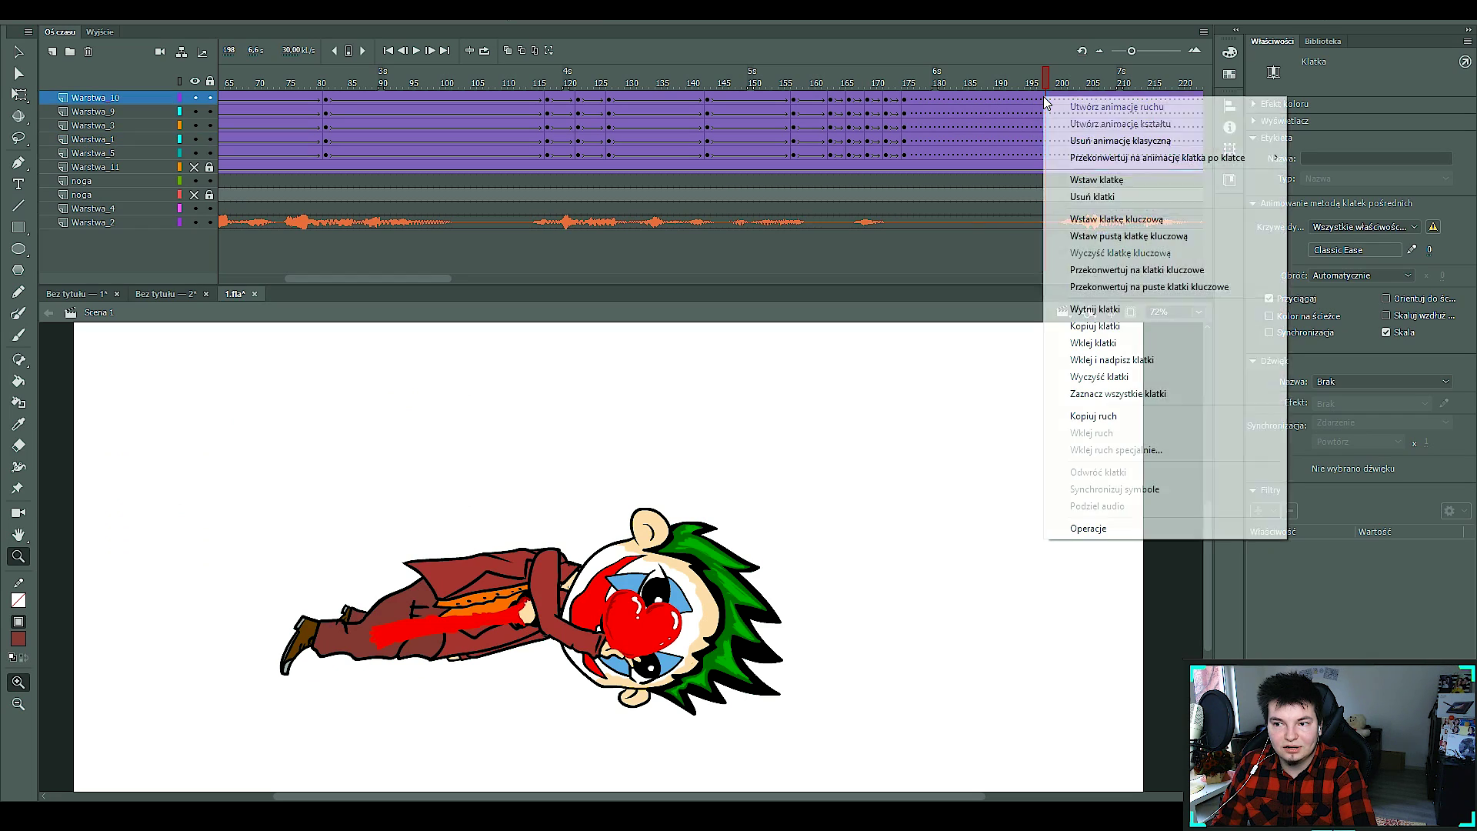
click(1112, 359)
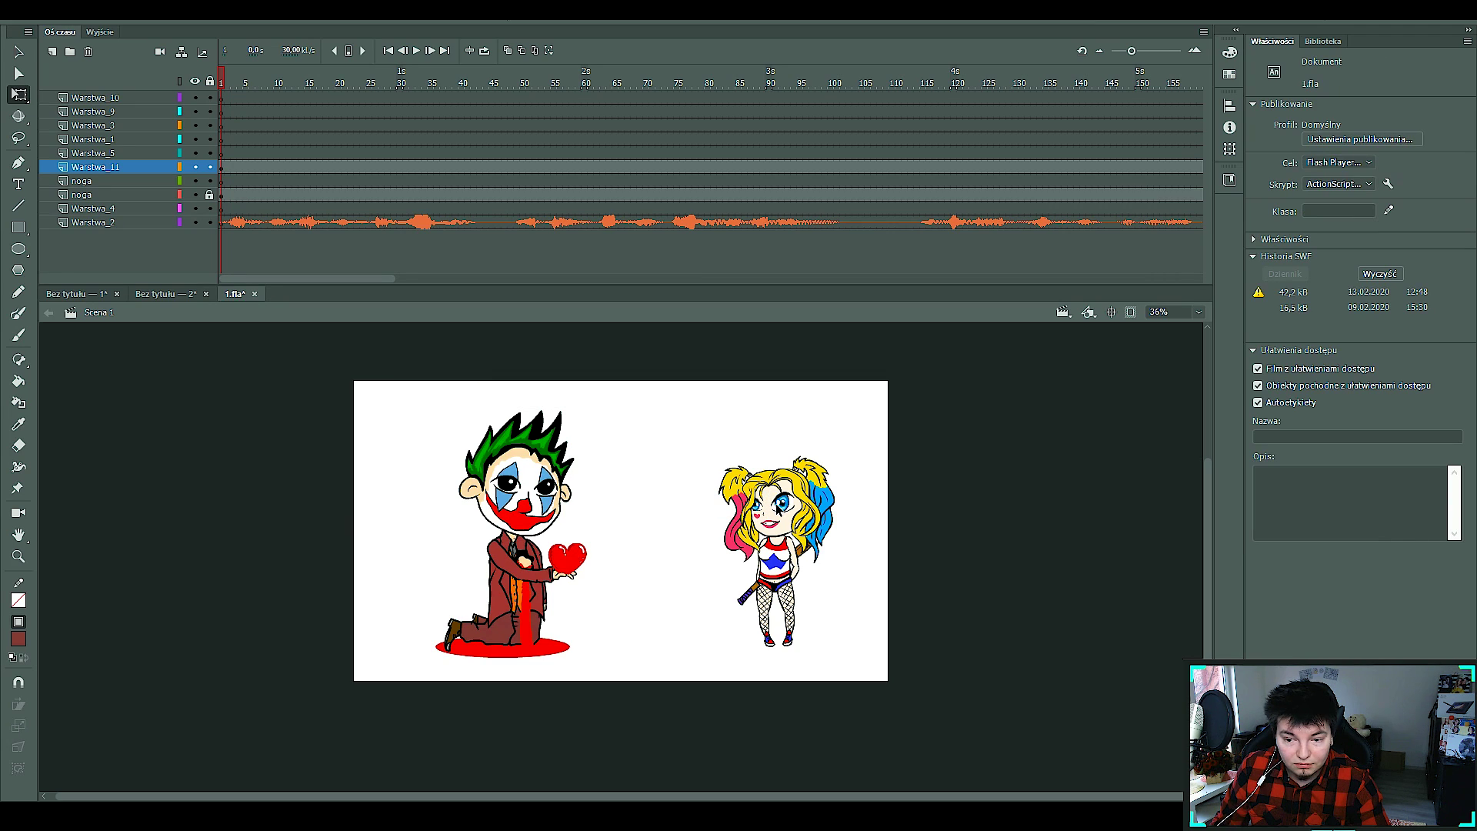
Copy the collapse frames, then enter joker2 and zoom in on the fallen Joker's selected head.
click(743, 485)
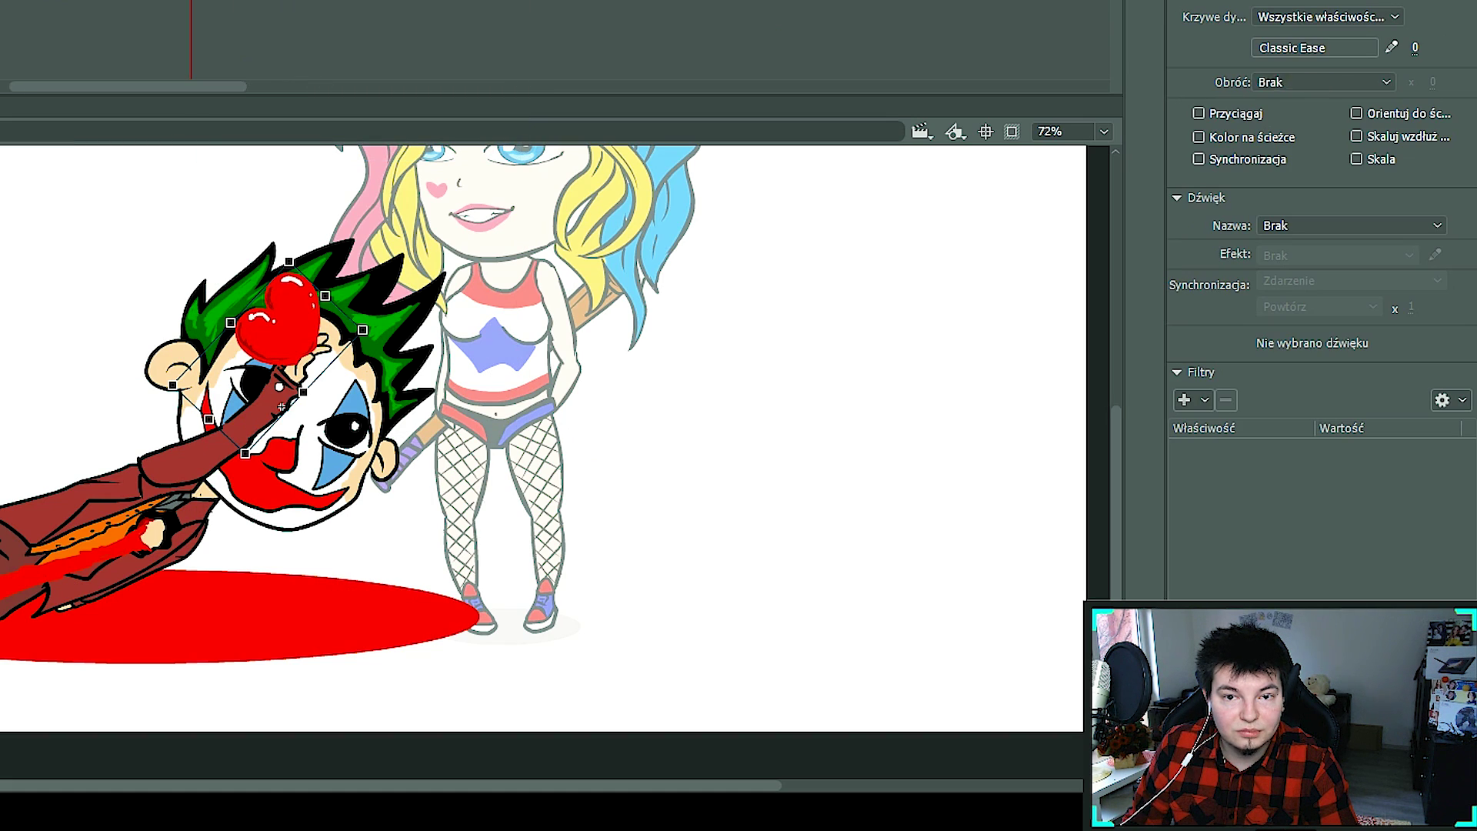
right_click(193, 4)
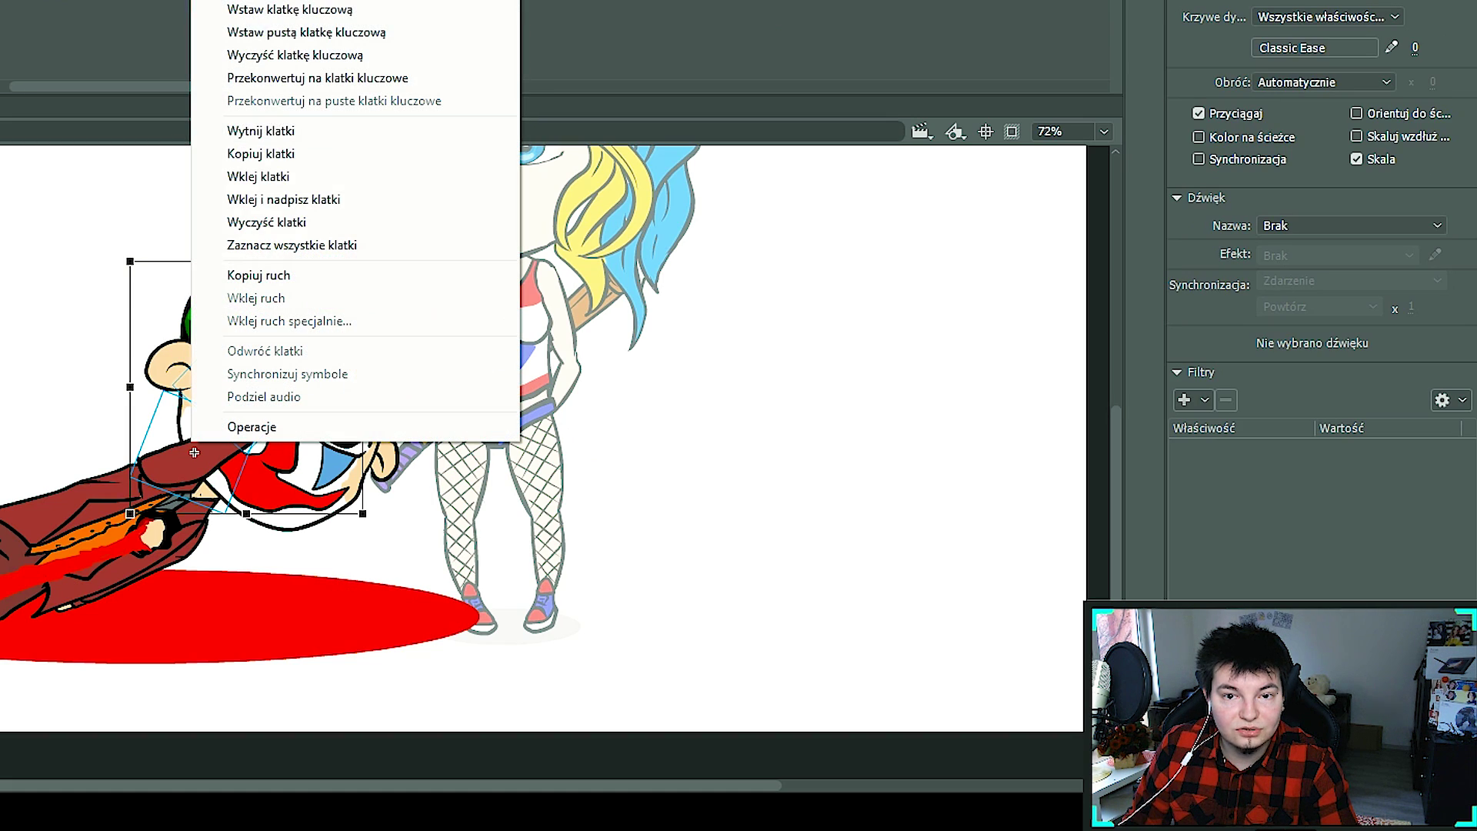
click(264, 163)
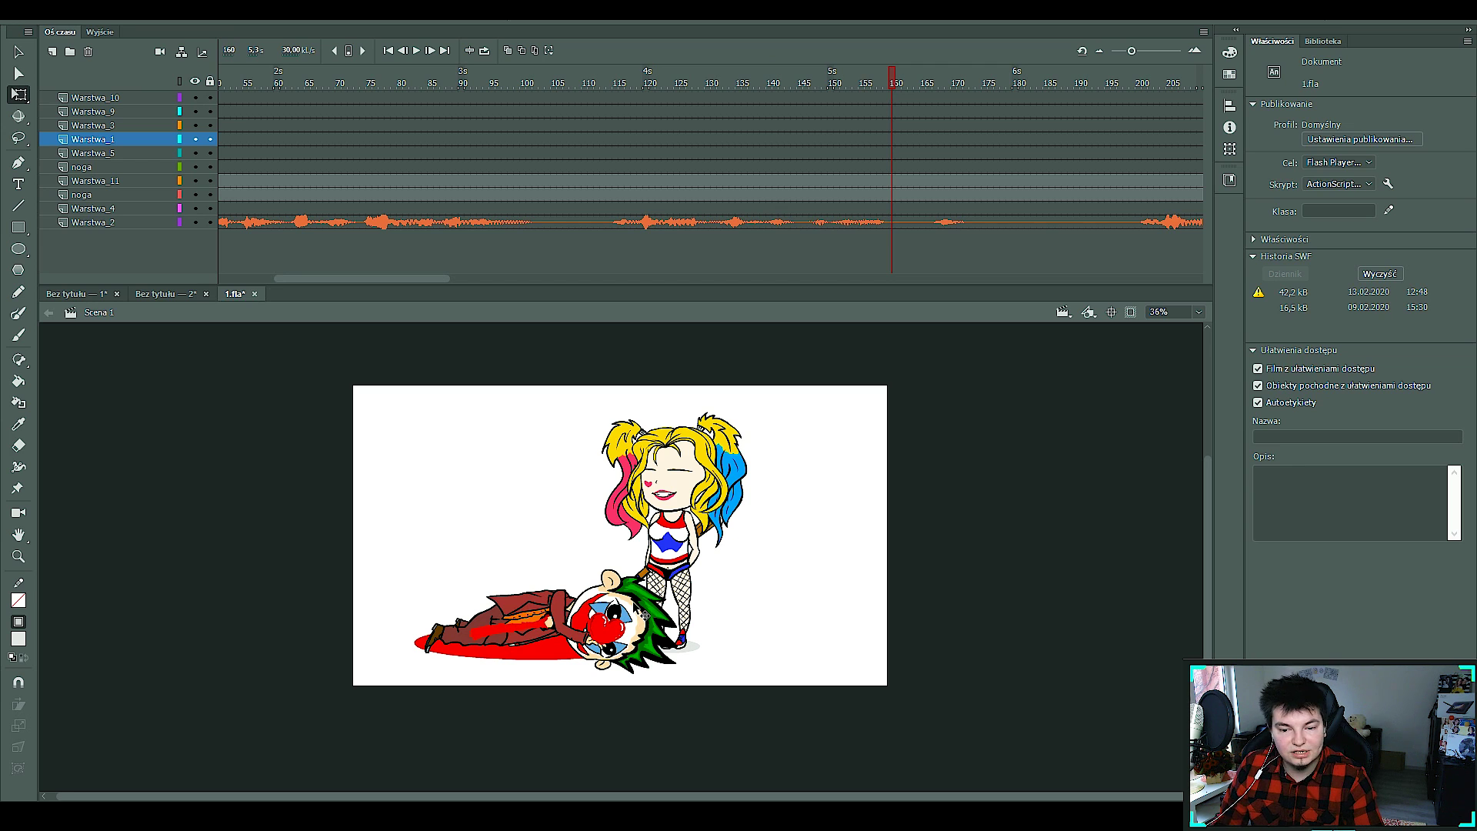
double_click(645, 615)
key(ctrl+equal)
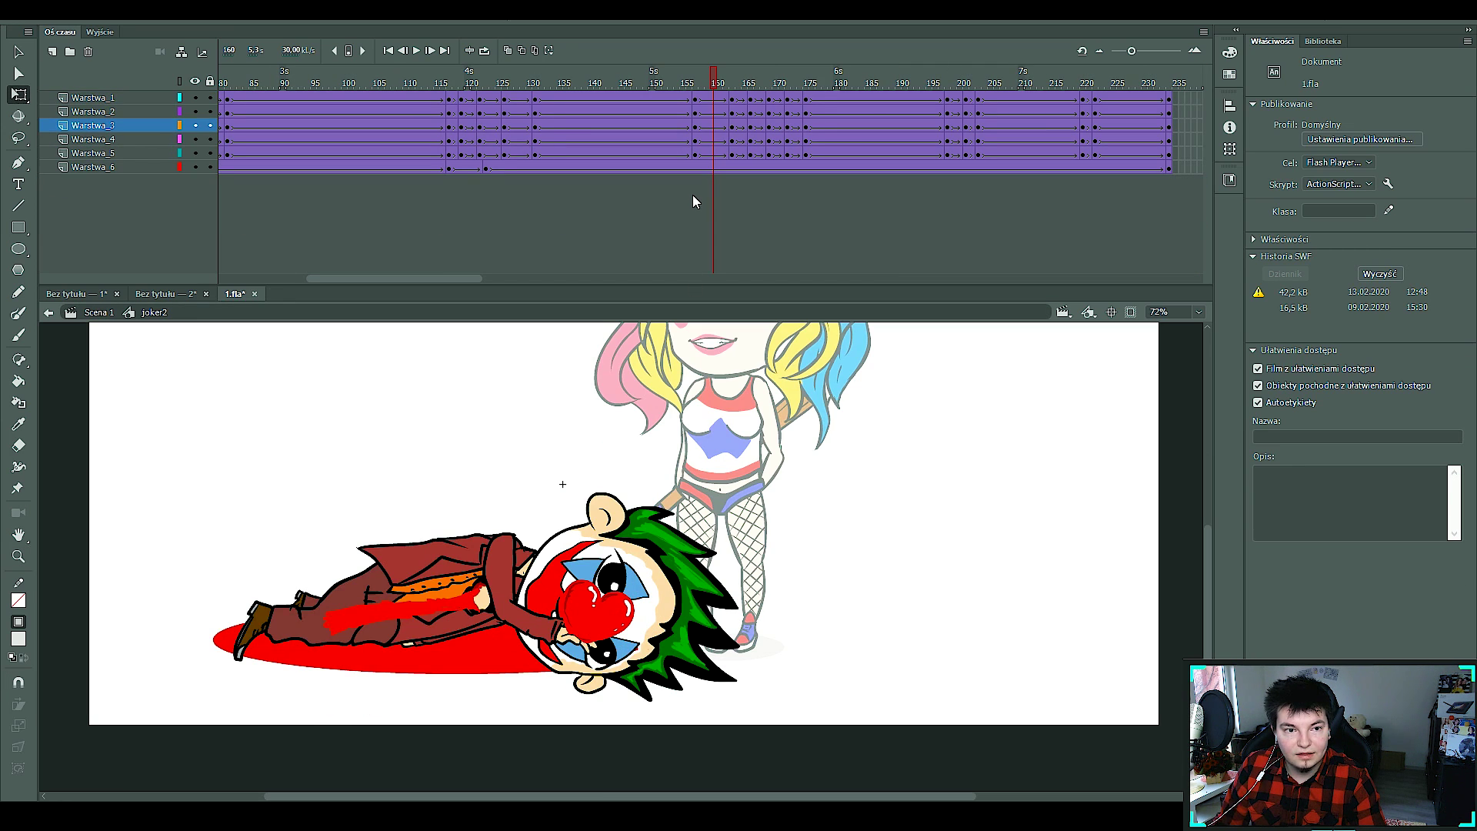
click(616, 584)
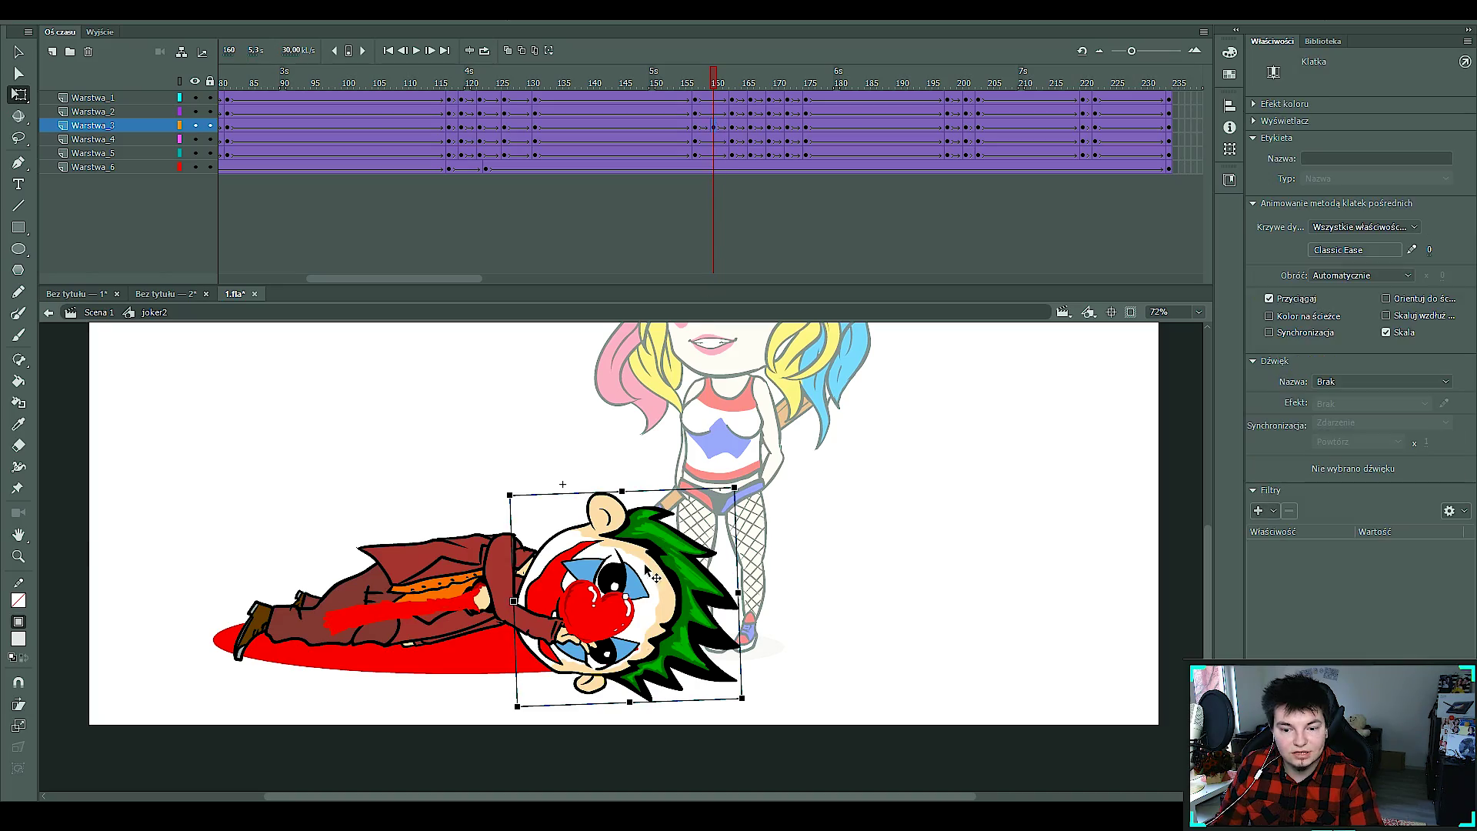
key(ctrl+equal)
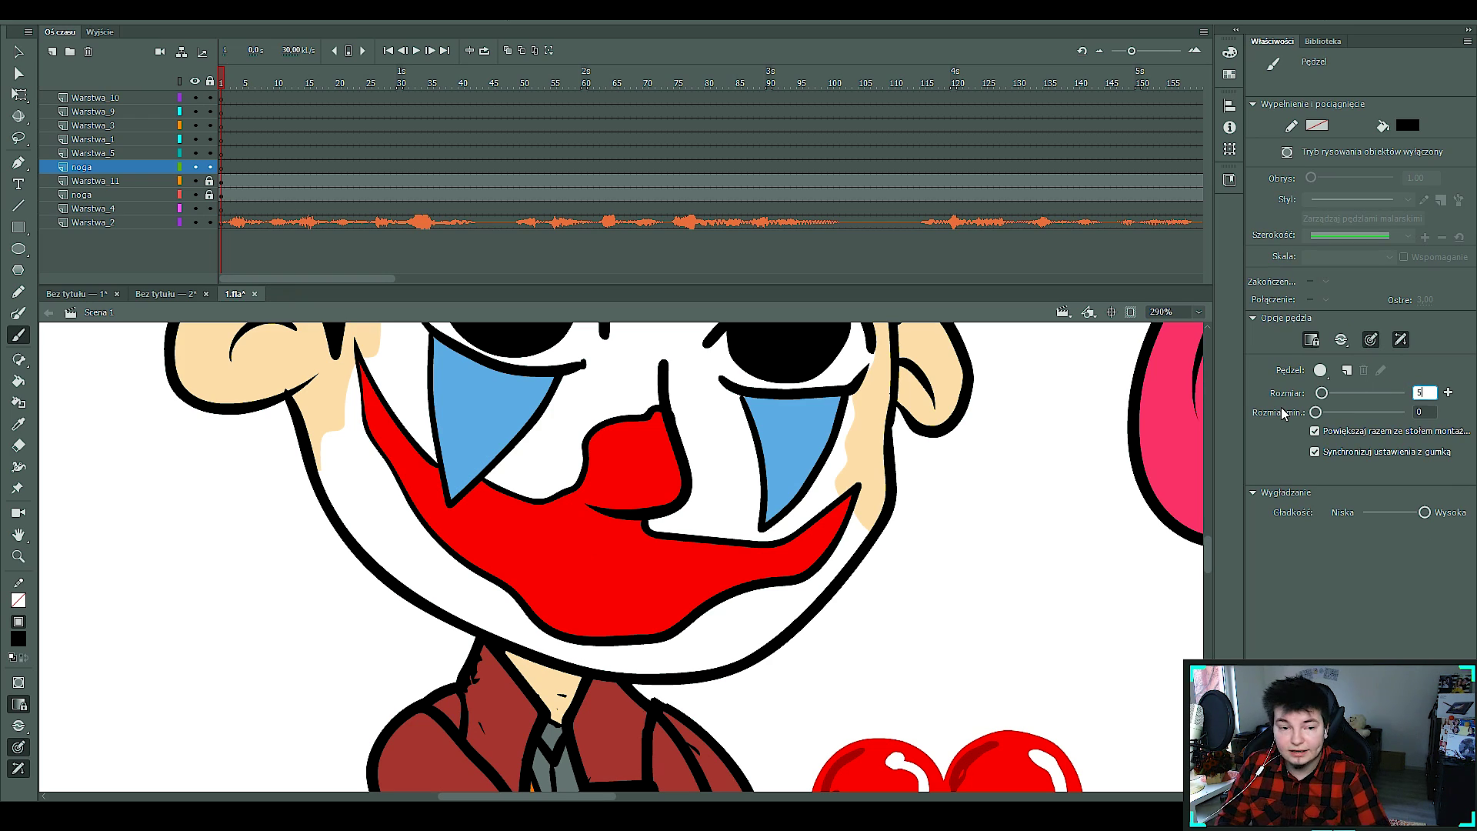
Outline the lower lip, fill the open mouth black, and close the eye's lower-left gap.
drag(623, 554, 628, 576)
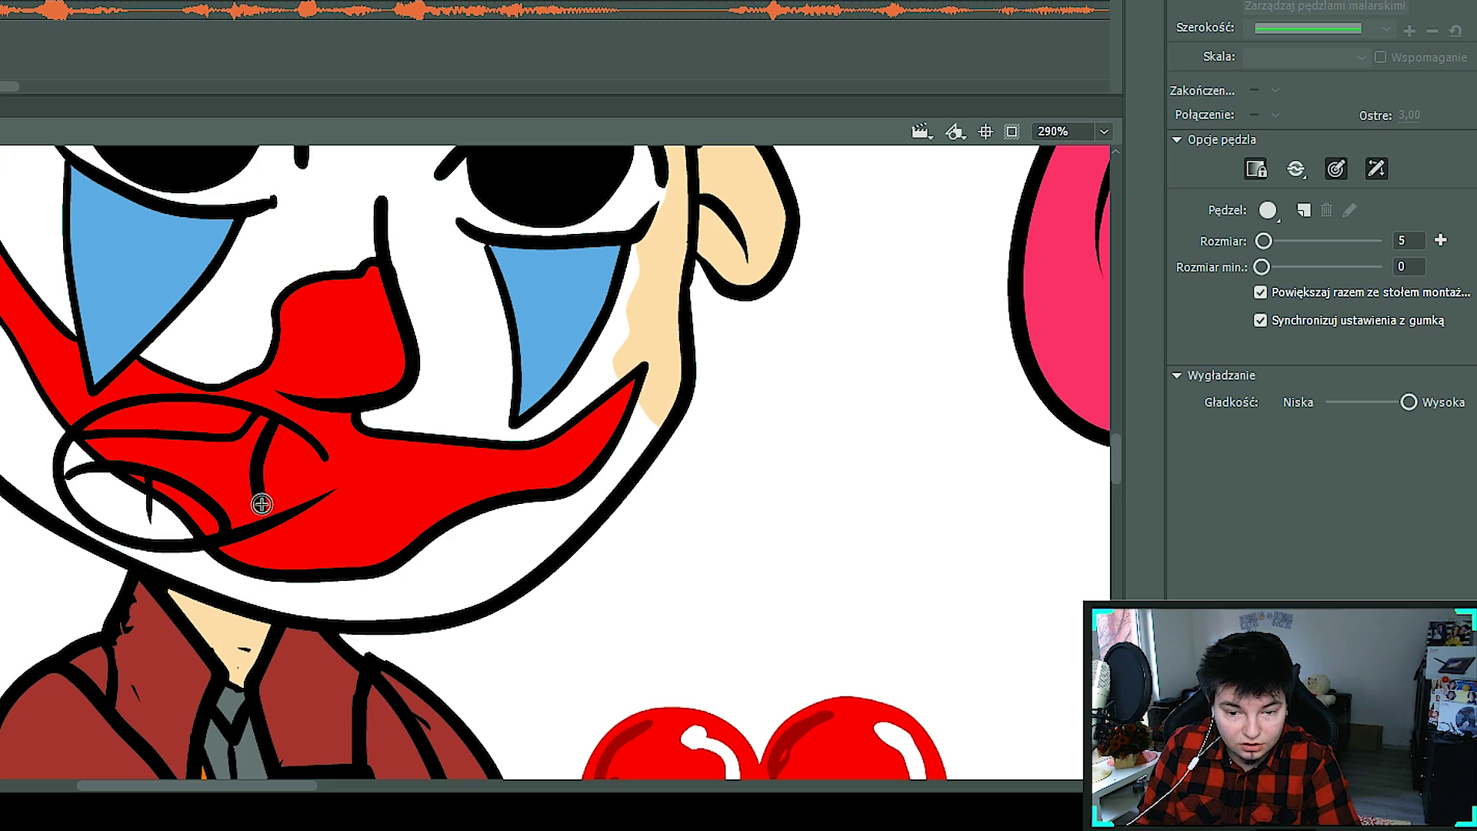
key(k)
click(232, 477)
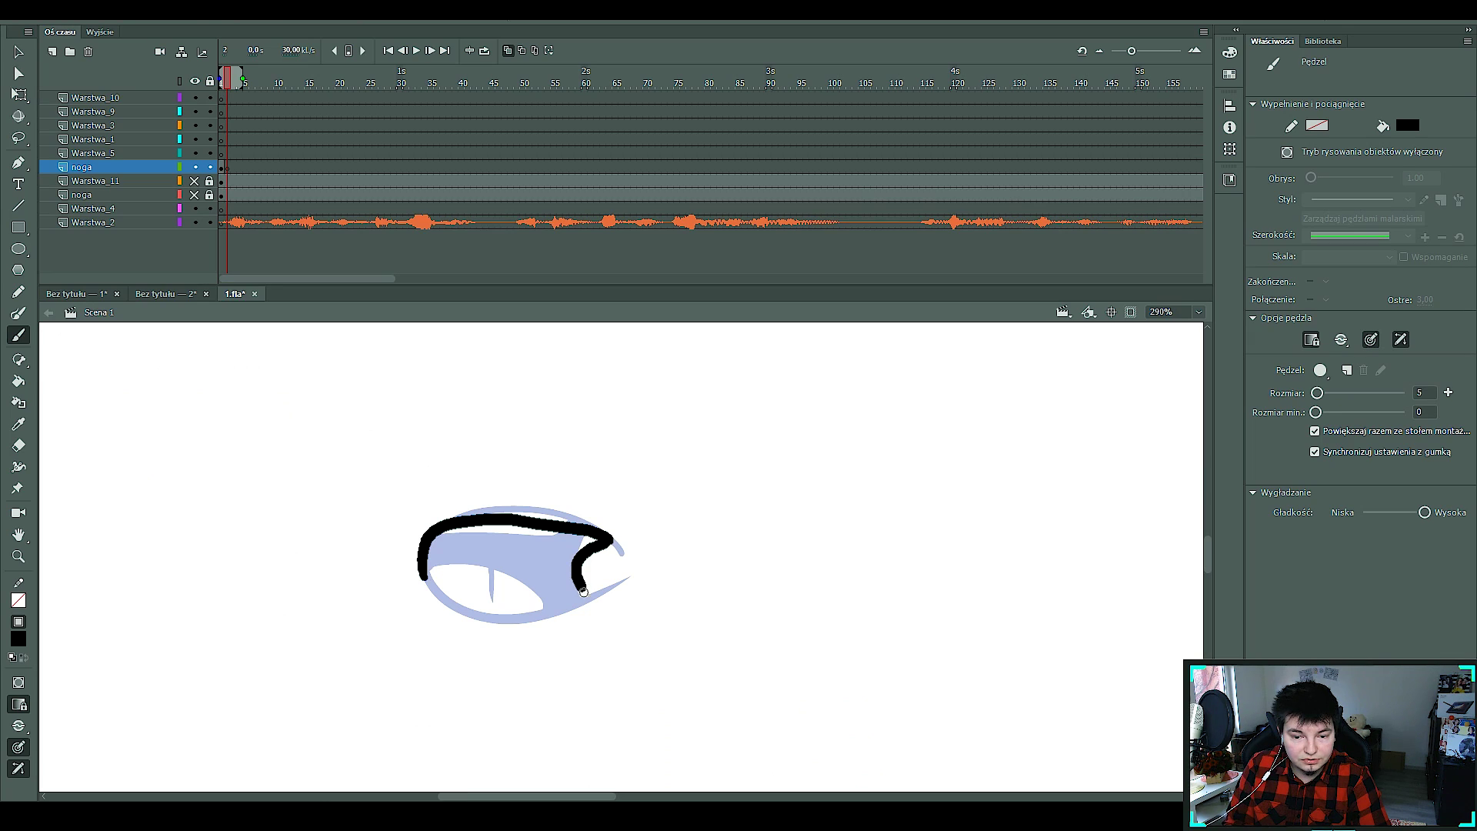
drag(429, 606, 427, 568)
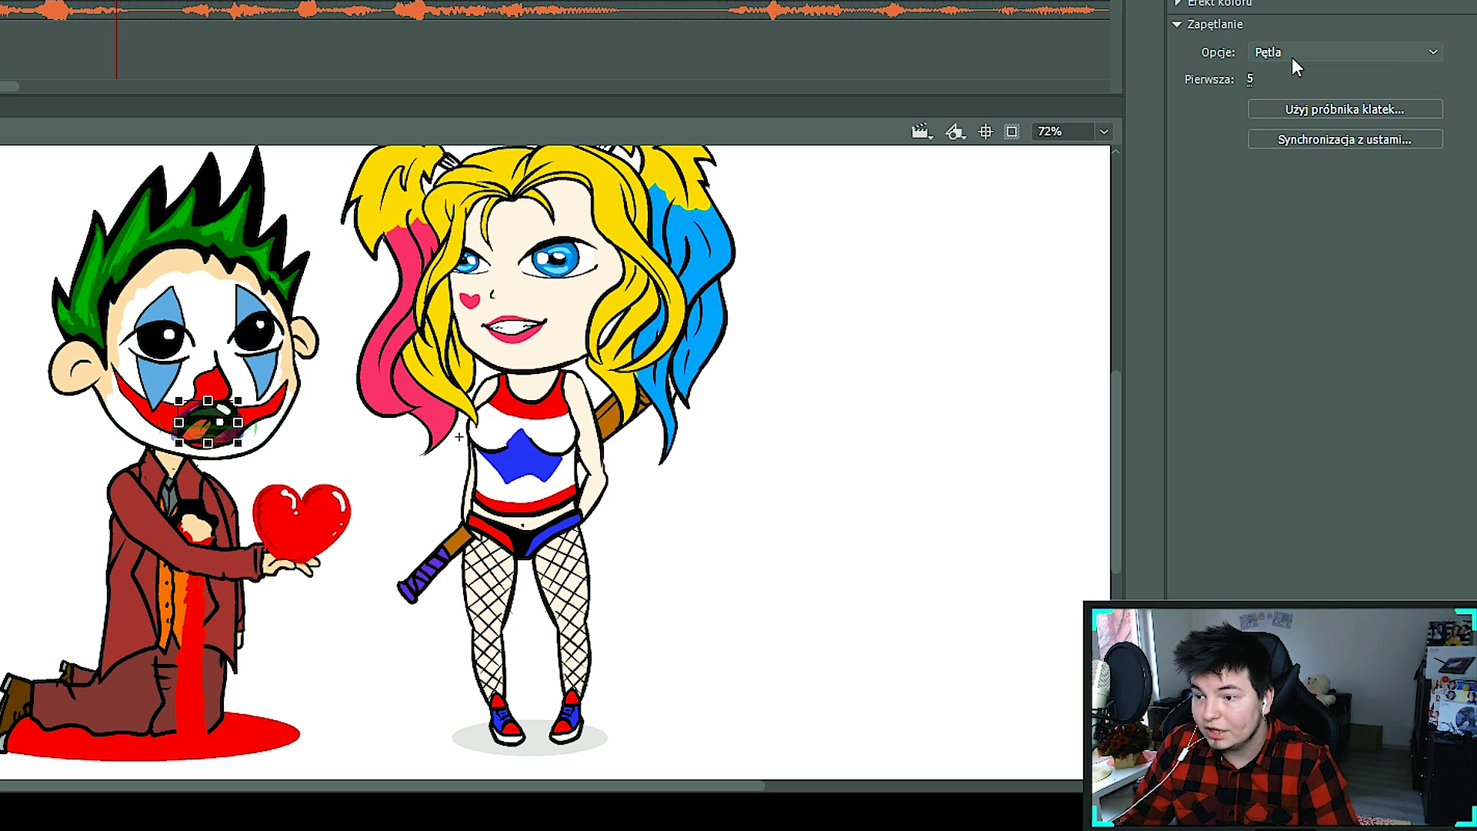
Set the mouth graphic's looping to Single Frame, open the Frame Picker, then preview the collapse.
click(1337, 256)
click(1315, 119)
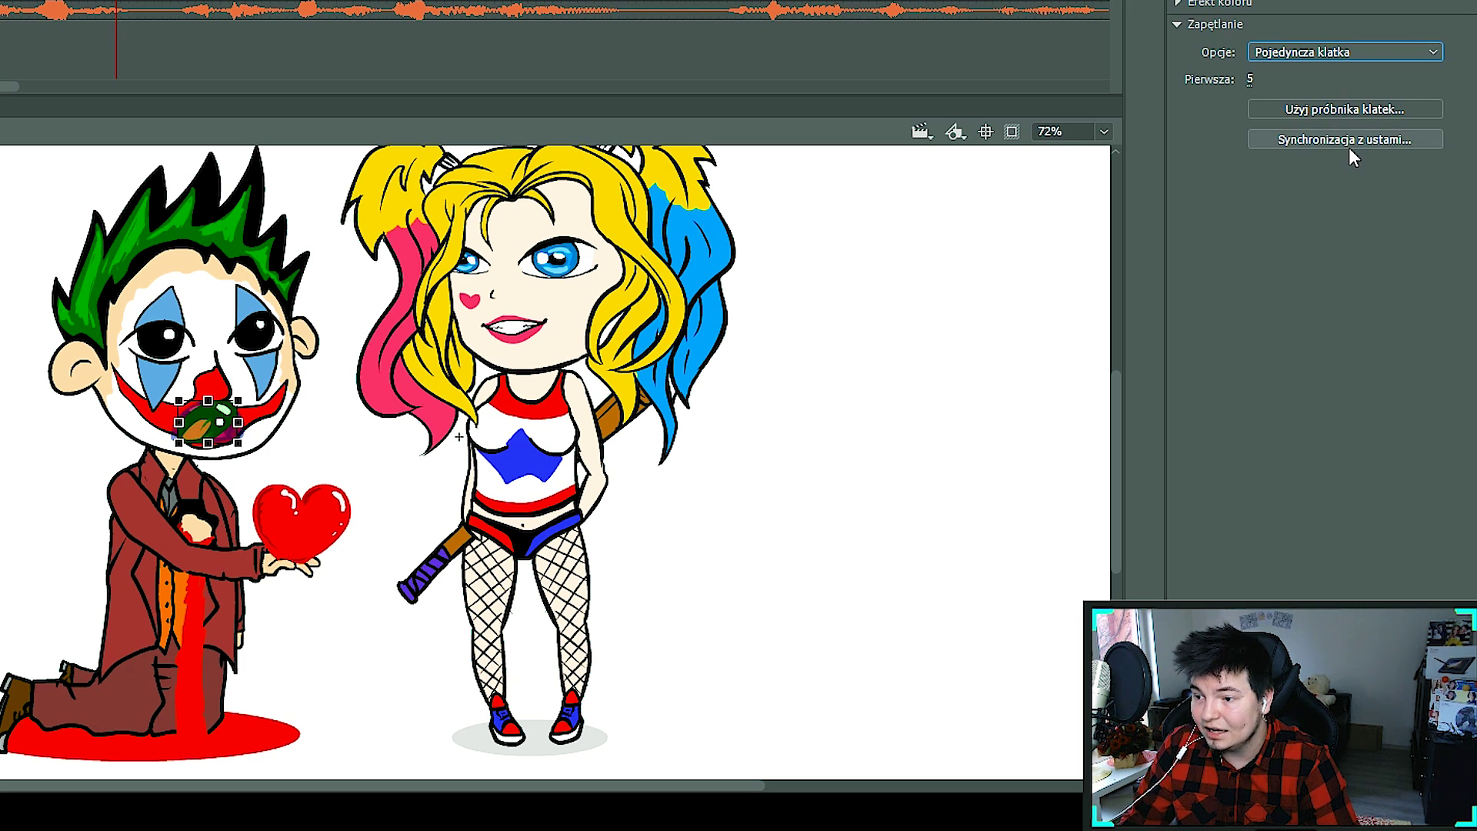
click(1359, 108)
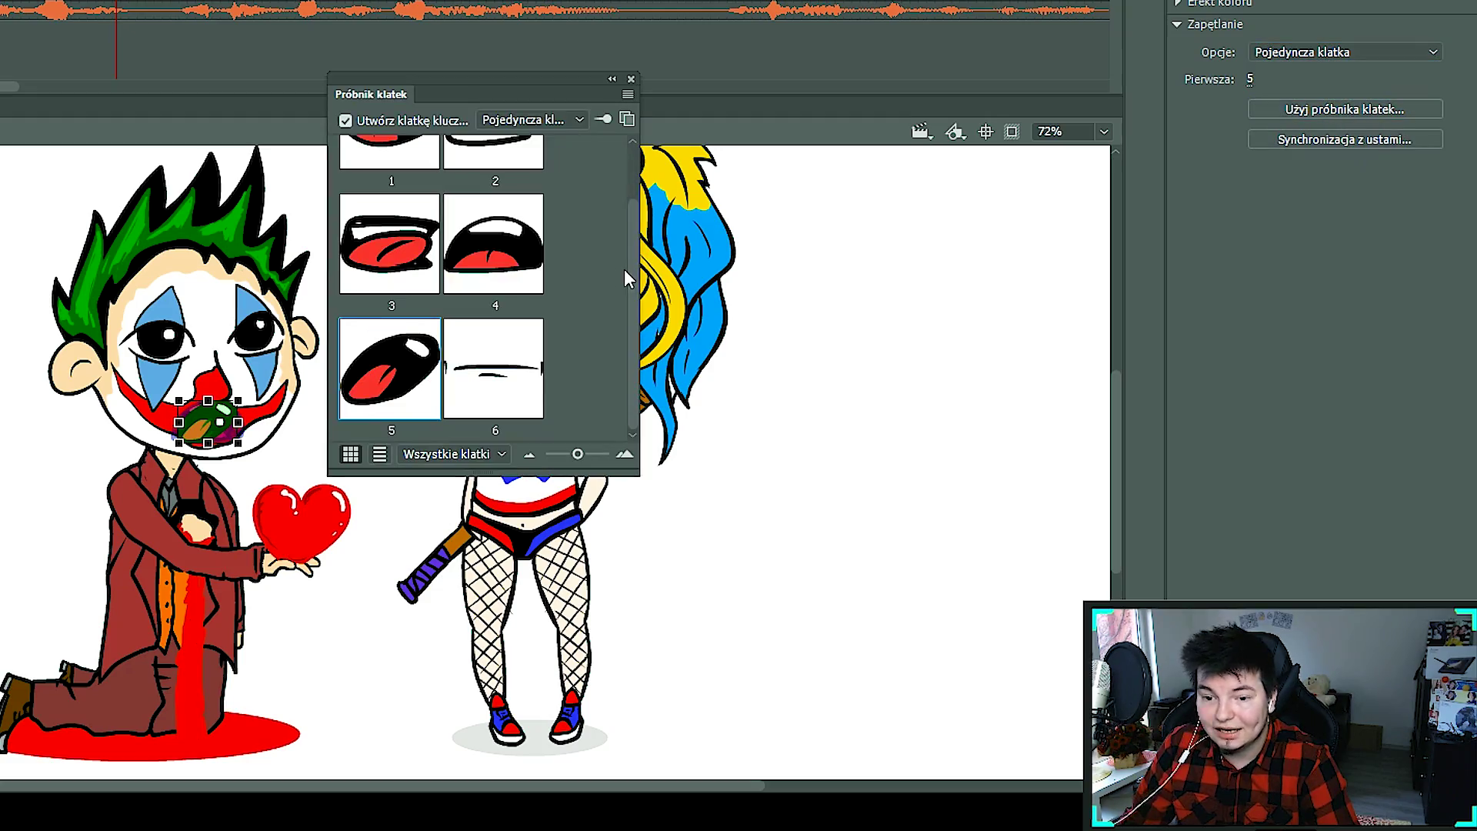
click(867, 362)
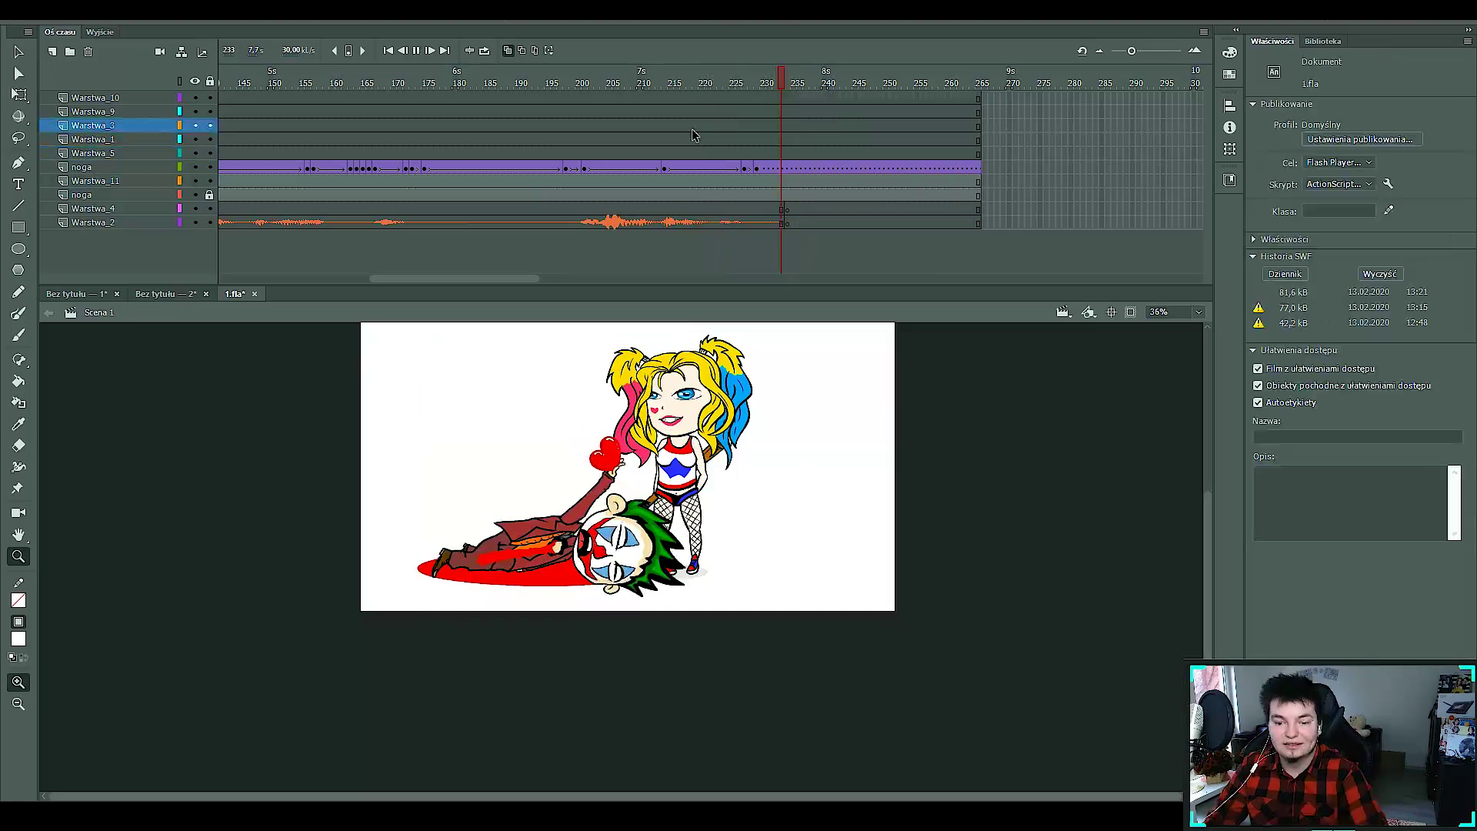
click(712, 172)
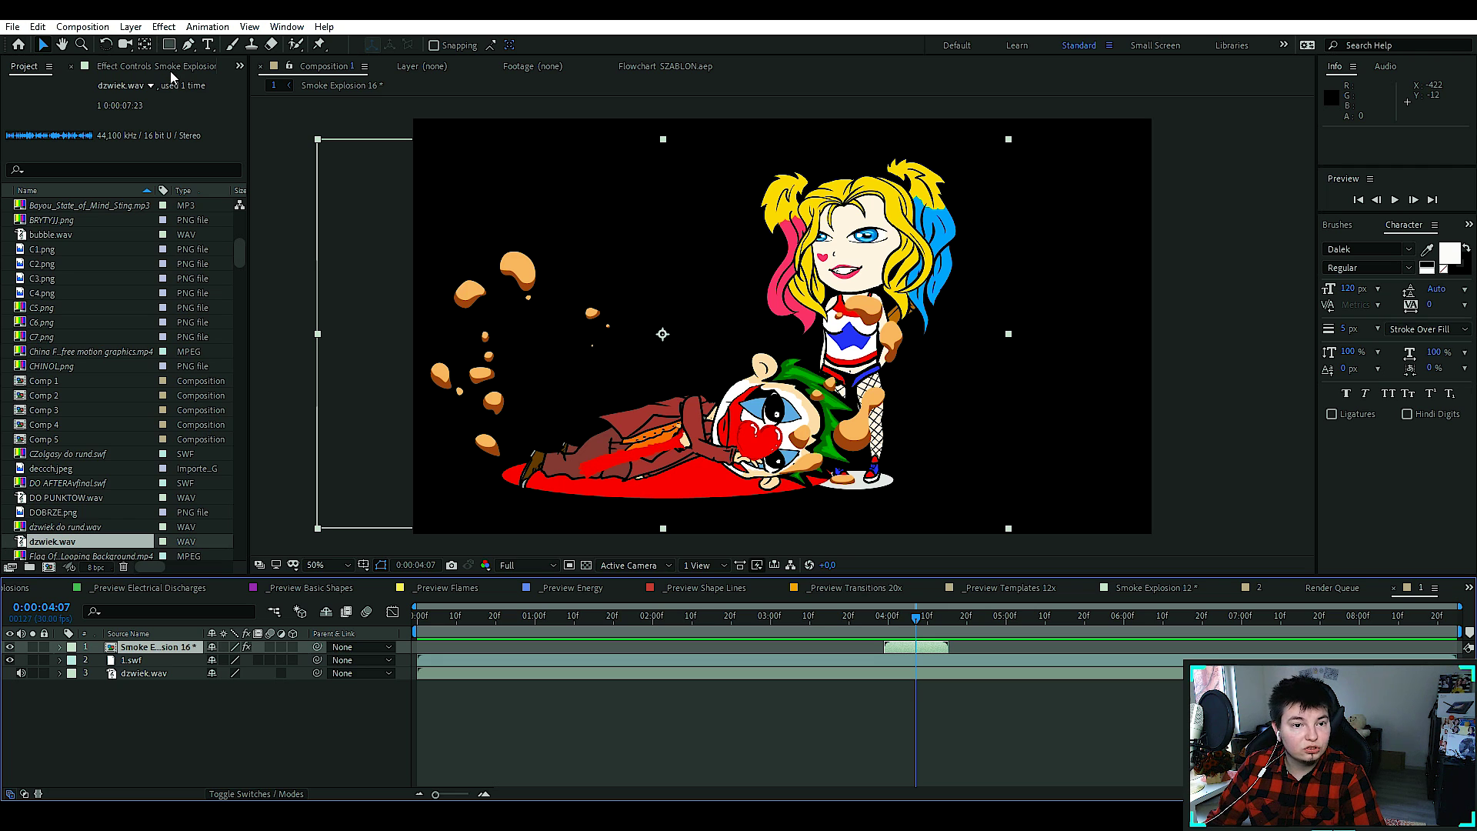
Set the smoke's Tint map dark tones to white and light tones to near-white.
click(143, 111)
click(950, 464)
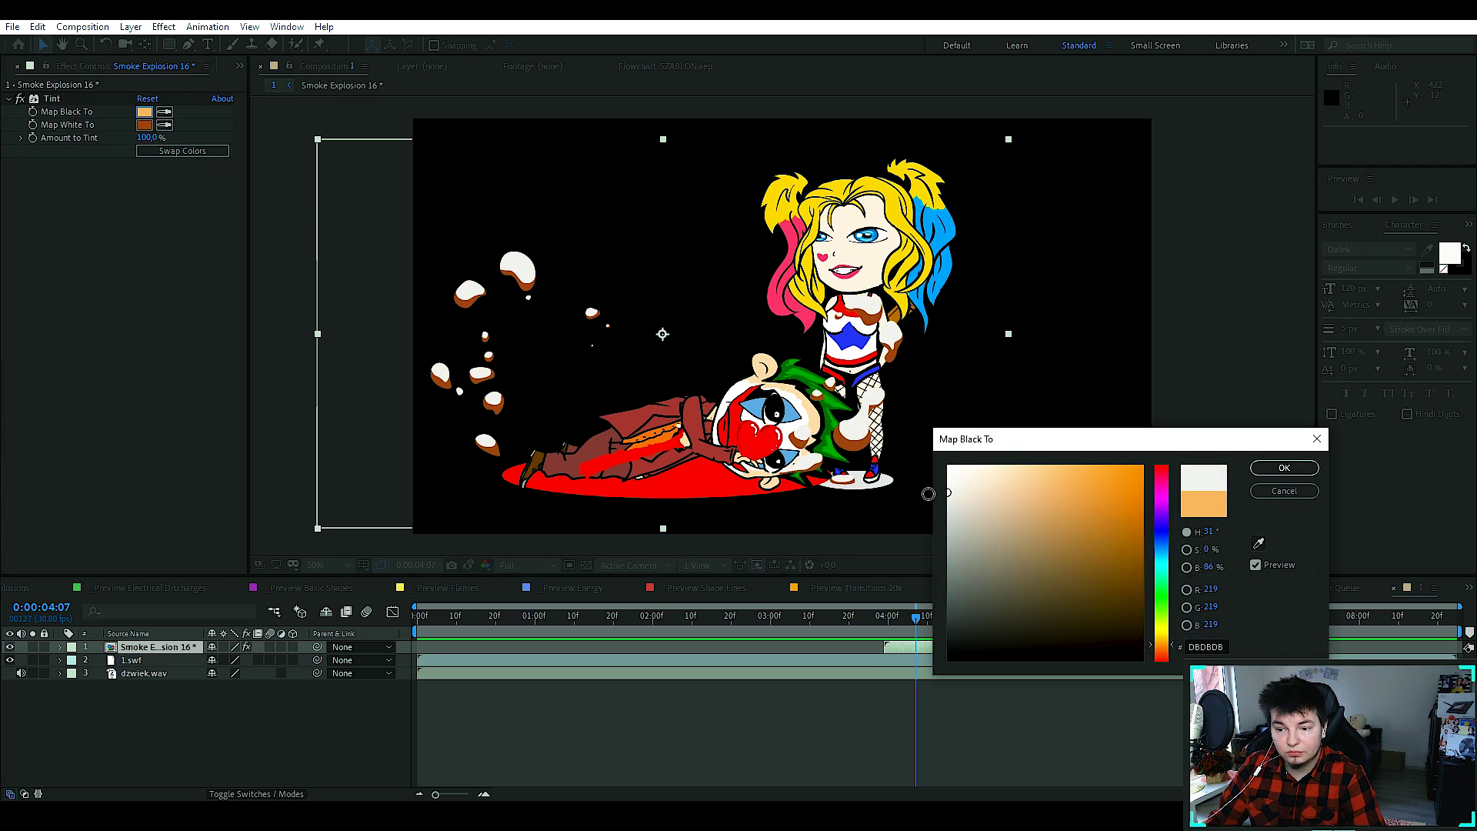
click(1283, 469)
click(144, 125)
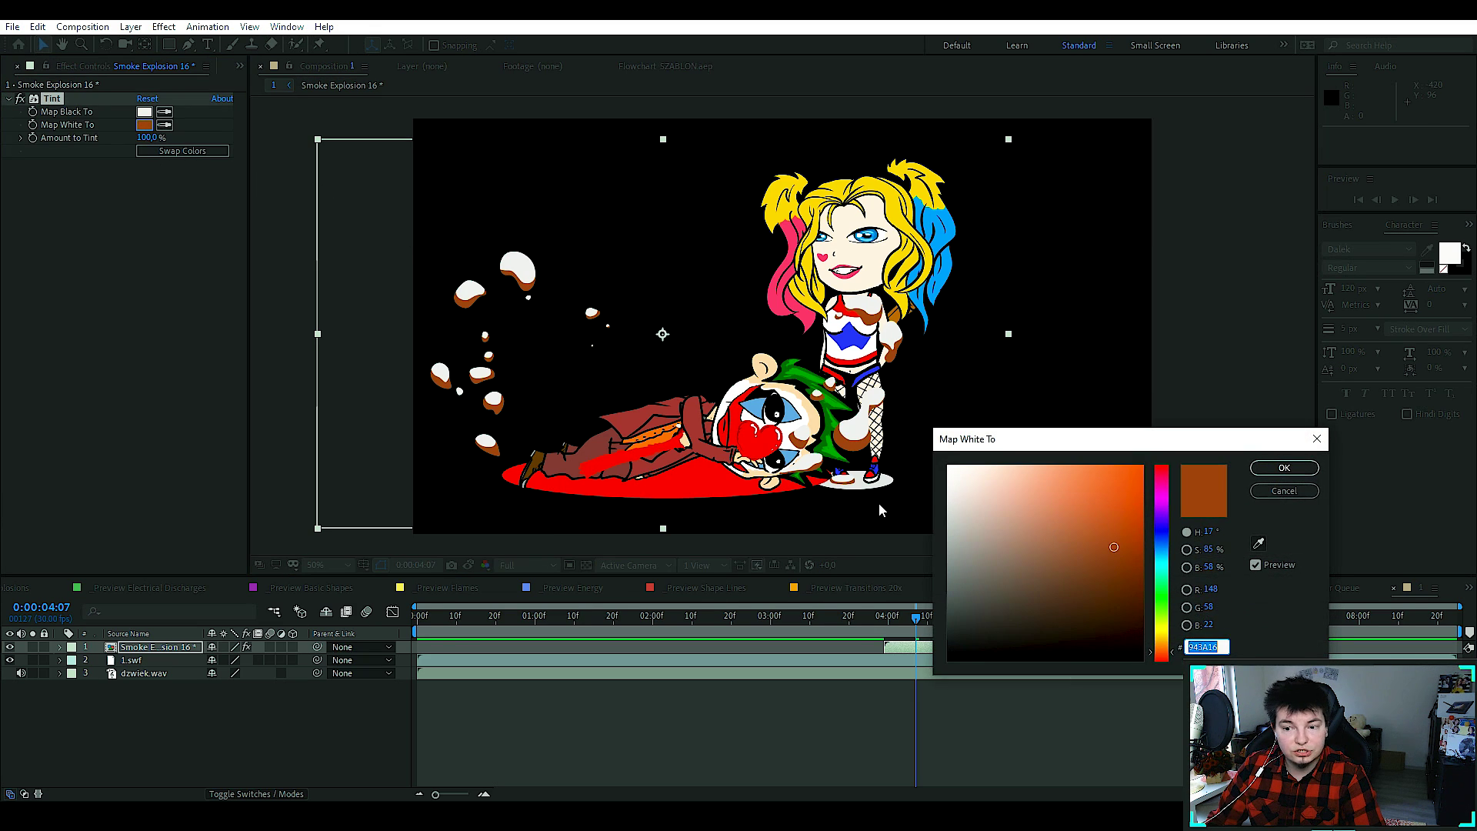
click(1077, 486)
click(1283, 466)
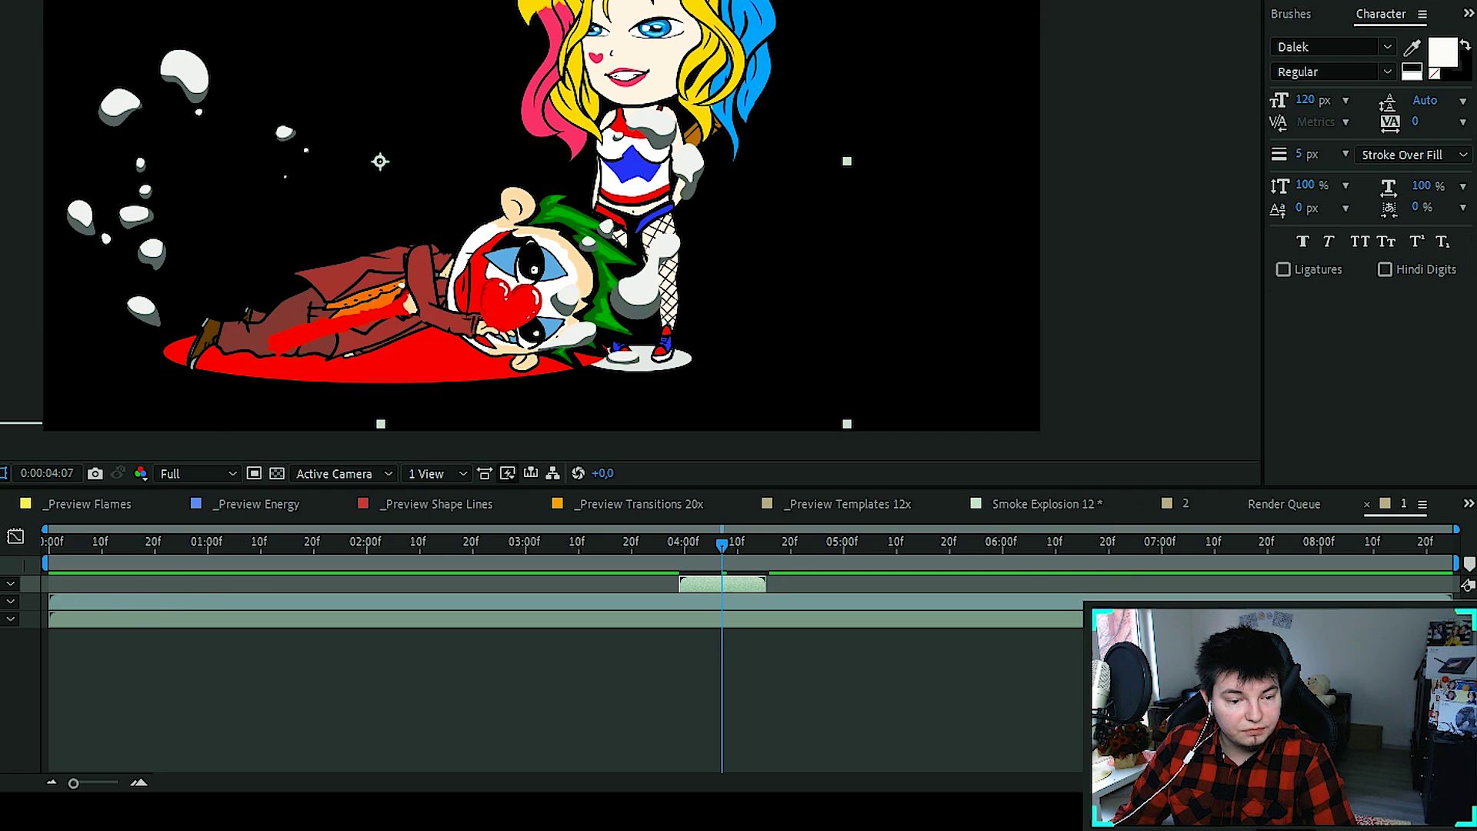
Duplicate the smoke explosion layer, set its opacity to 70%, and save the project.
key(ctrl+v)
click(75, 674)
click(219, 737)
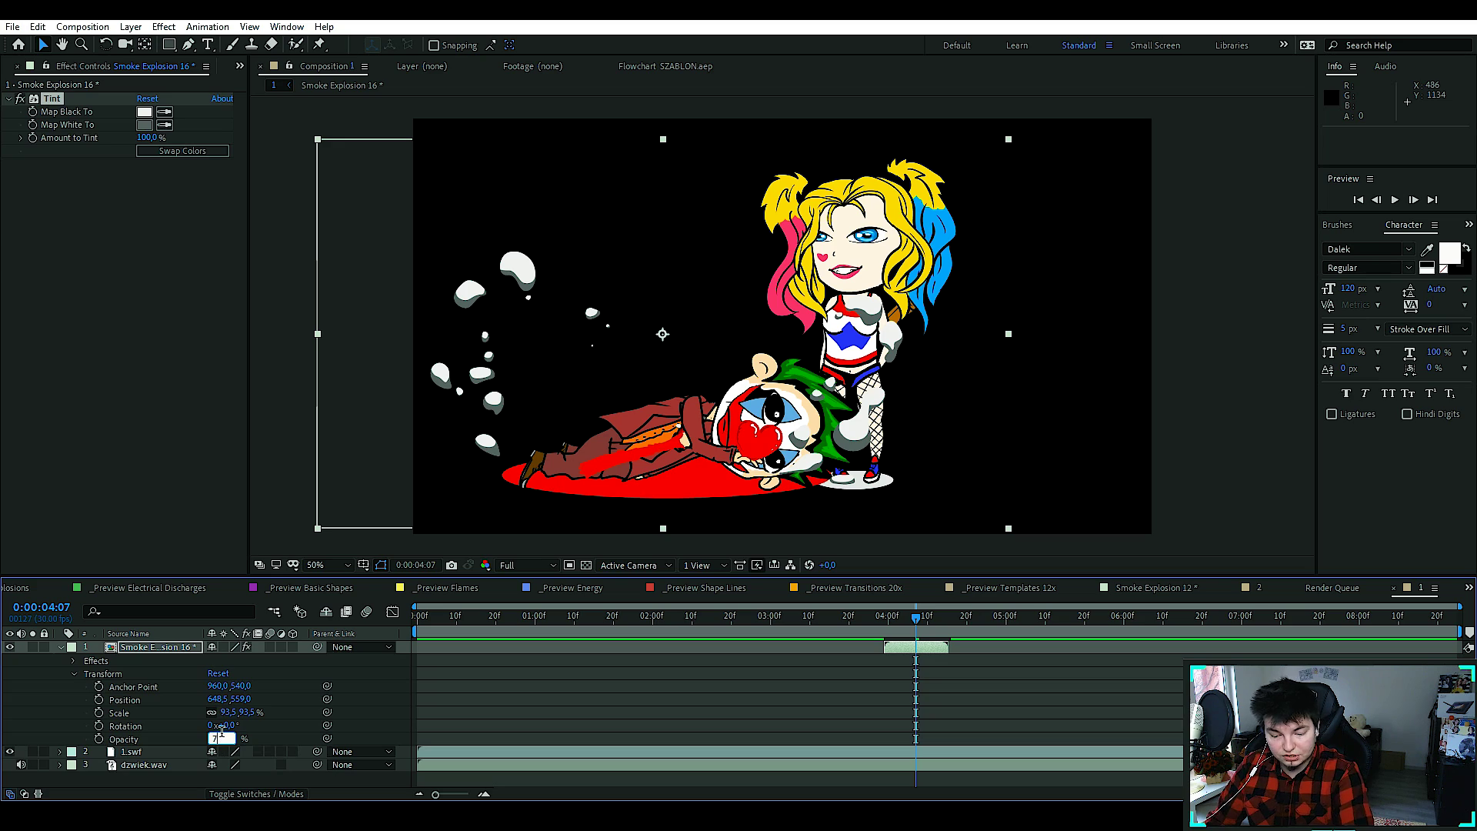
key(Return)
click(833, 616)
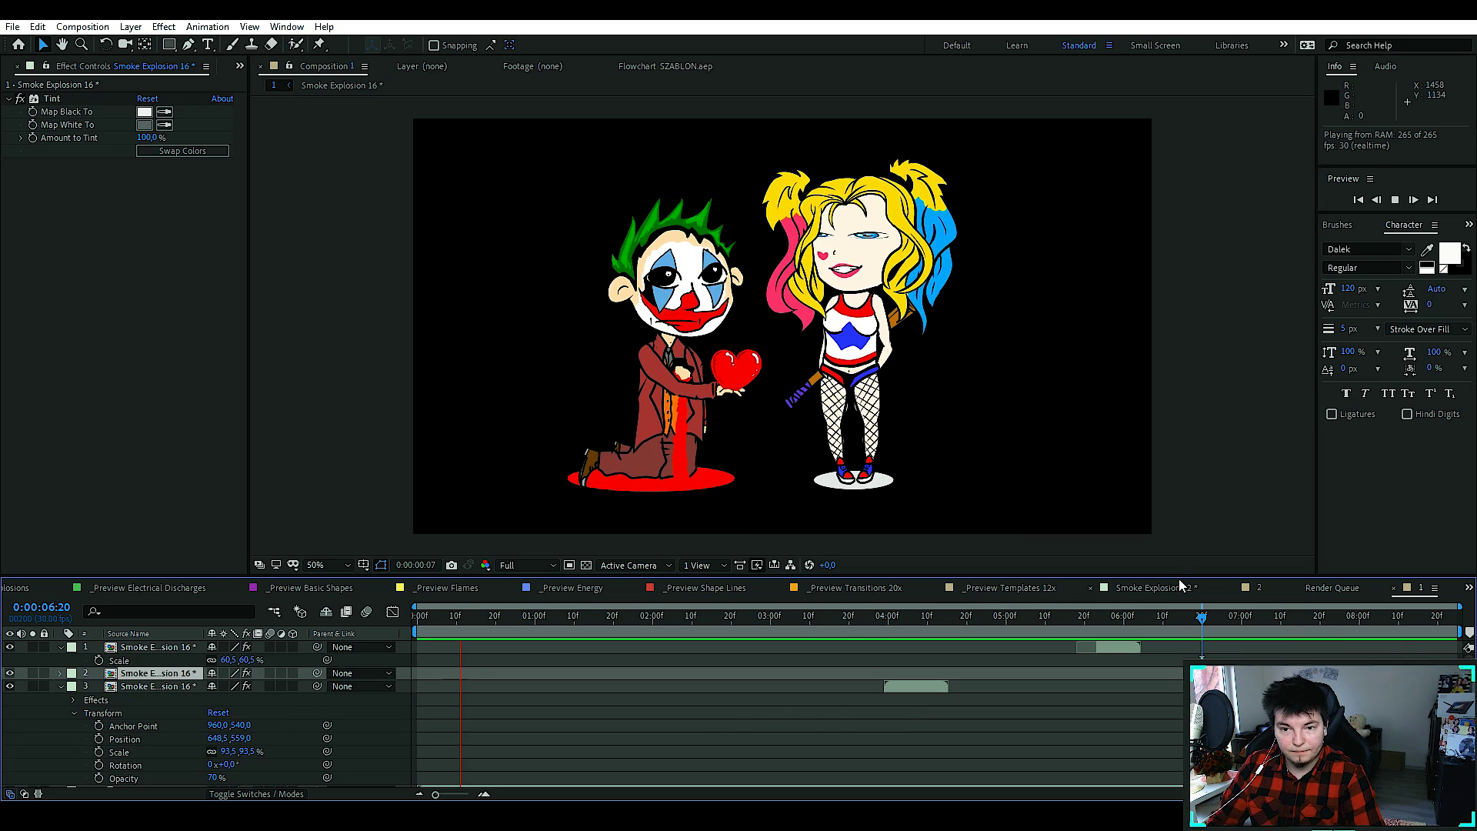
key(ctrl+s)
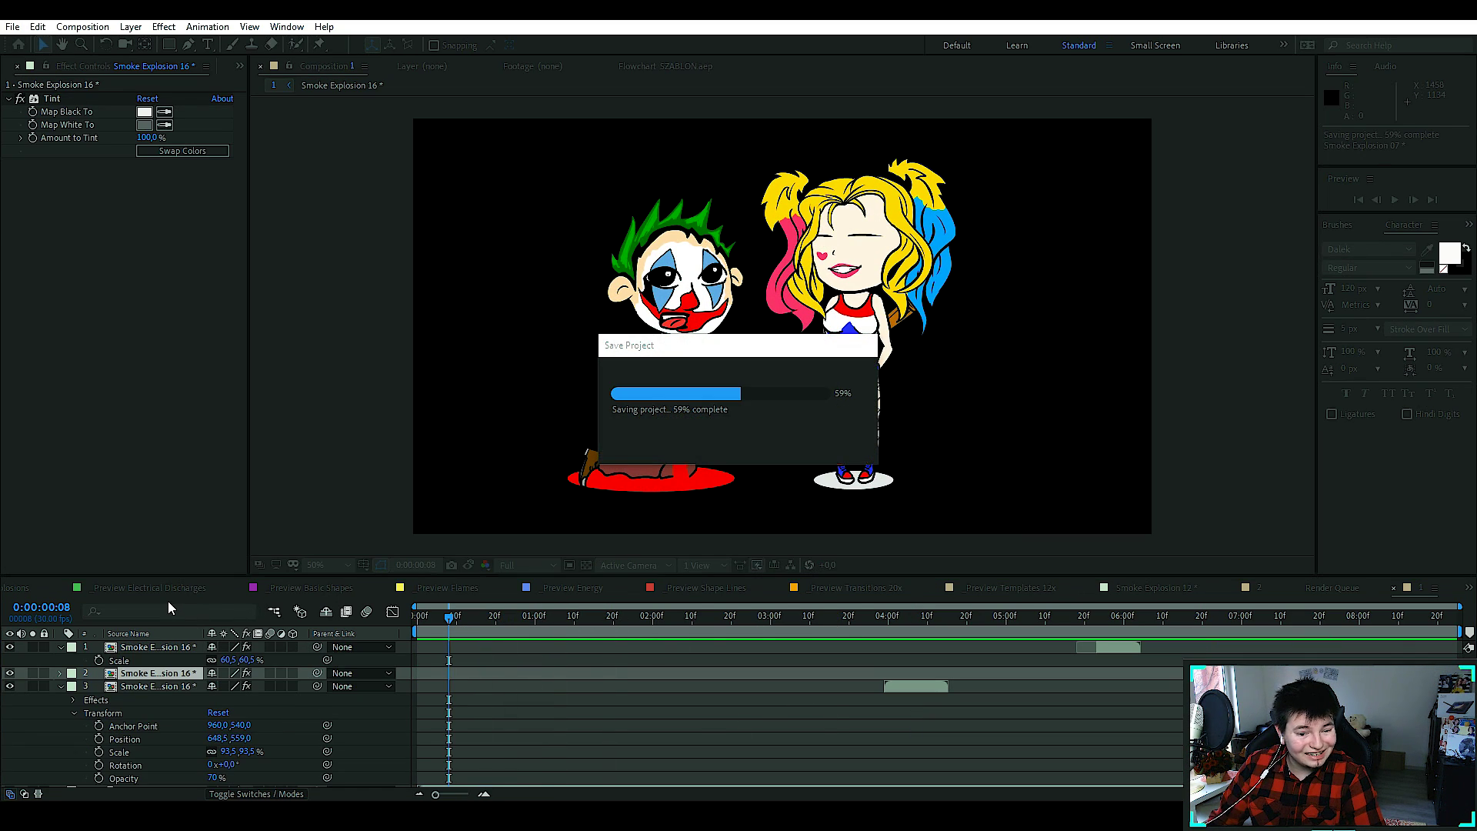
Open the Electrical Discharges preview composition and step through the discharge animations.
click(169, 587)
click(579, 616)
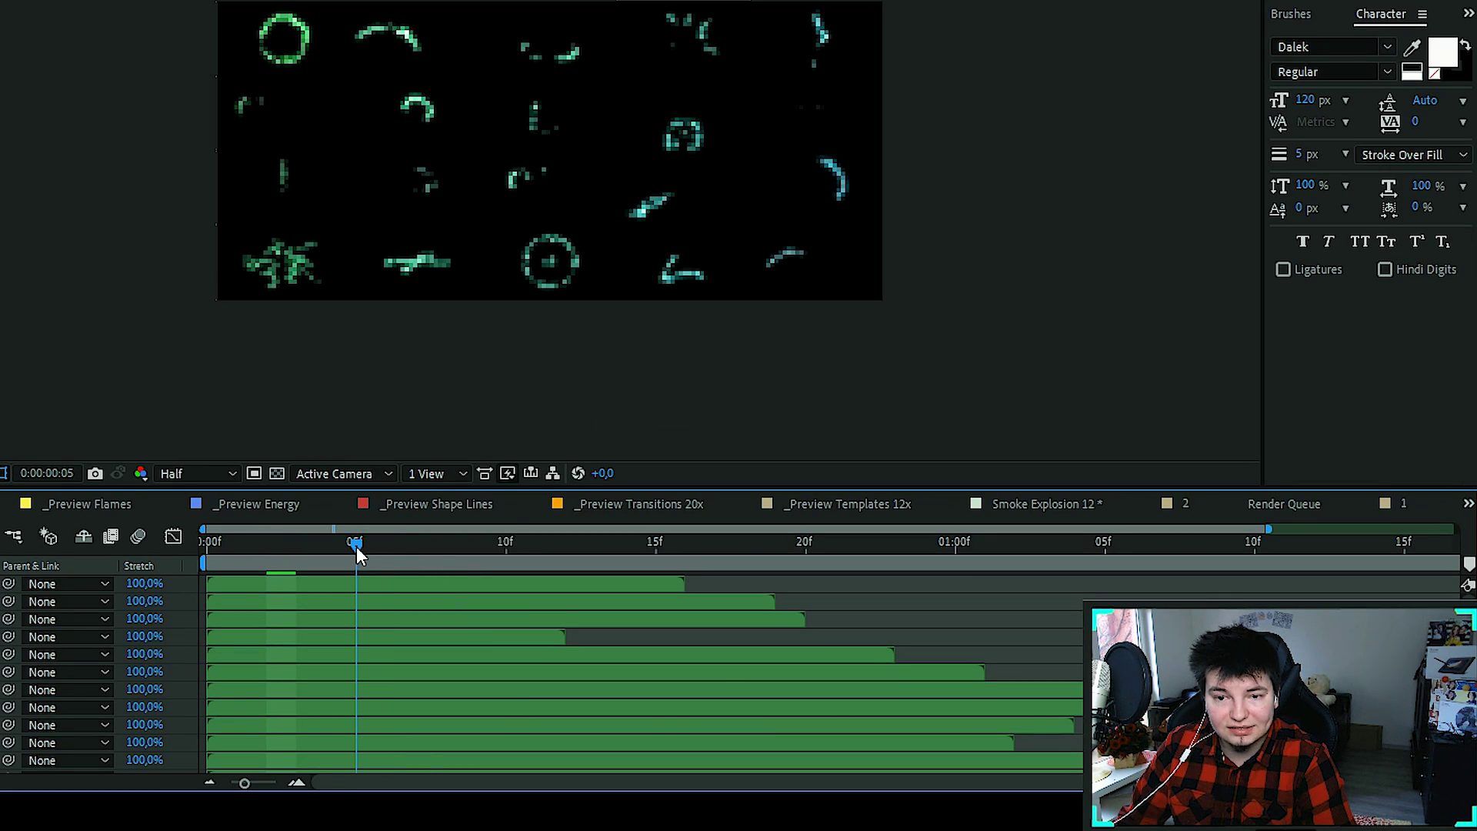
drag(646, 620, 664, 493)
scroll(392, 160, up, 2)
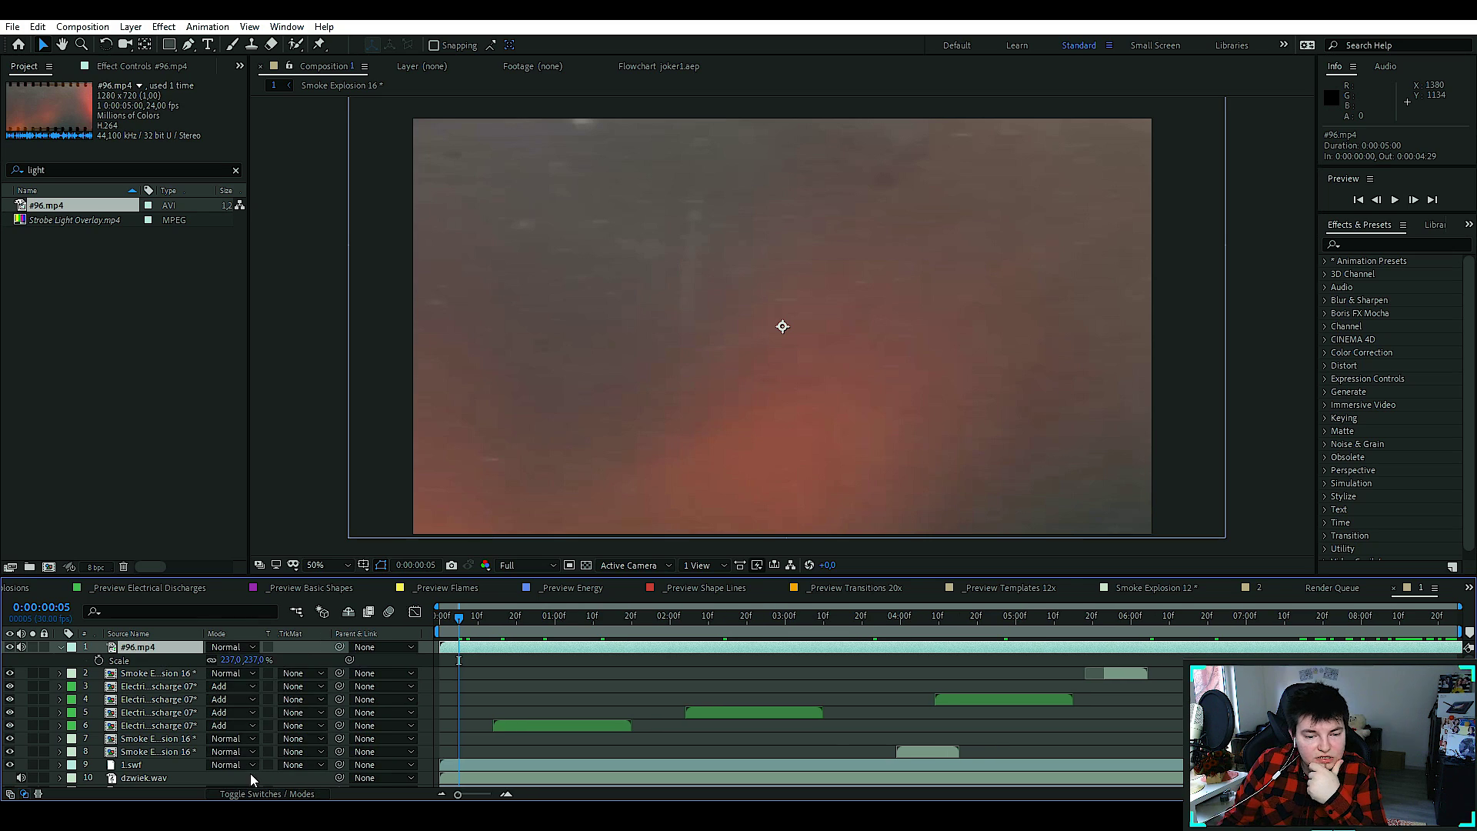
Set the light-leak clip's blend mode to Screen and preview the composition from the start.
click(245, 652)
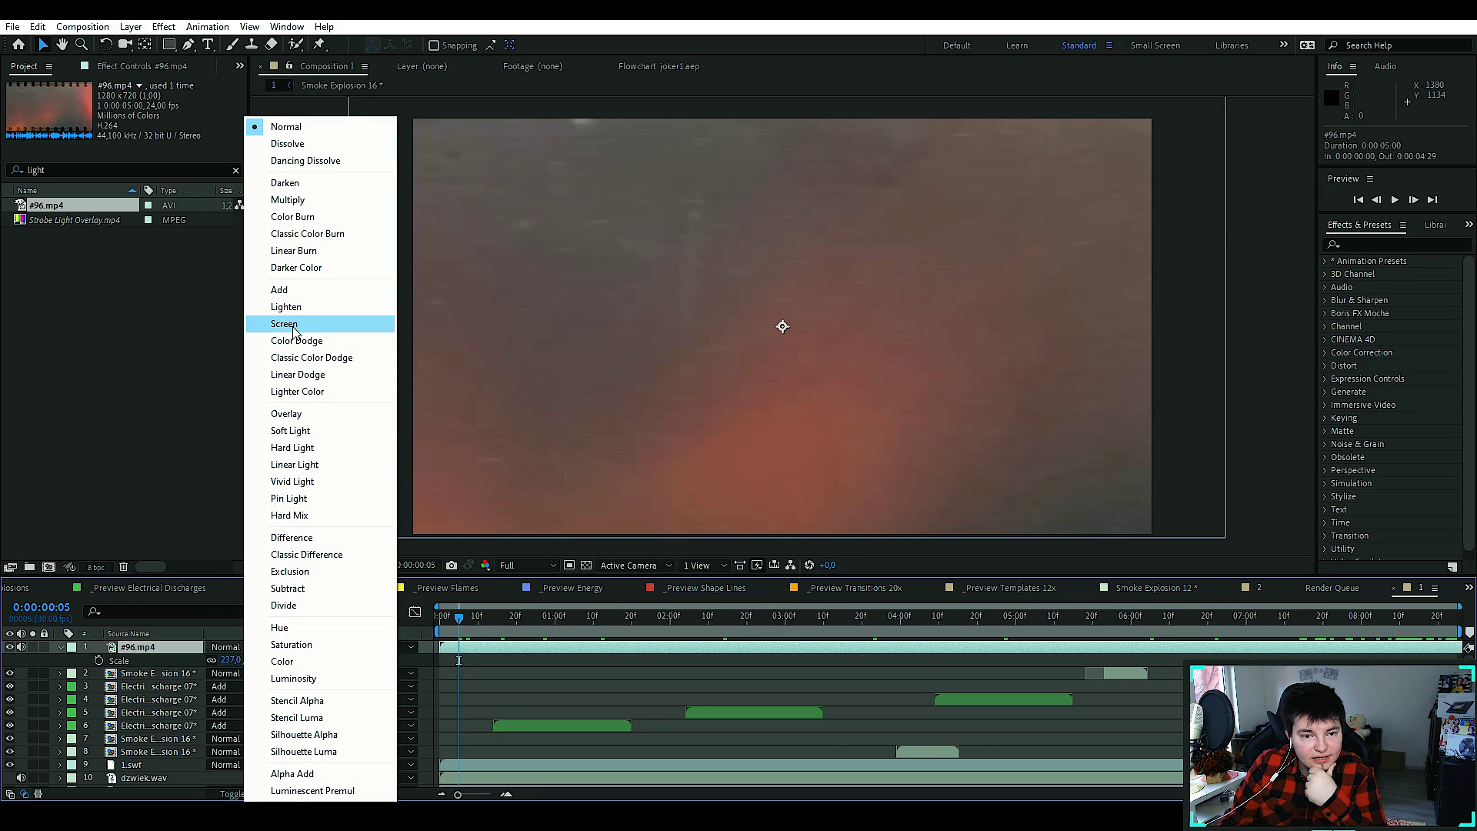
click(296, 323)
drag(466, 630, 439, 629)
key(space)
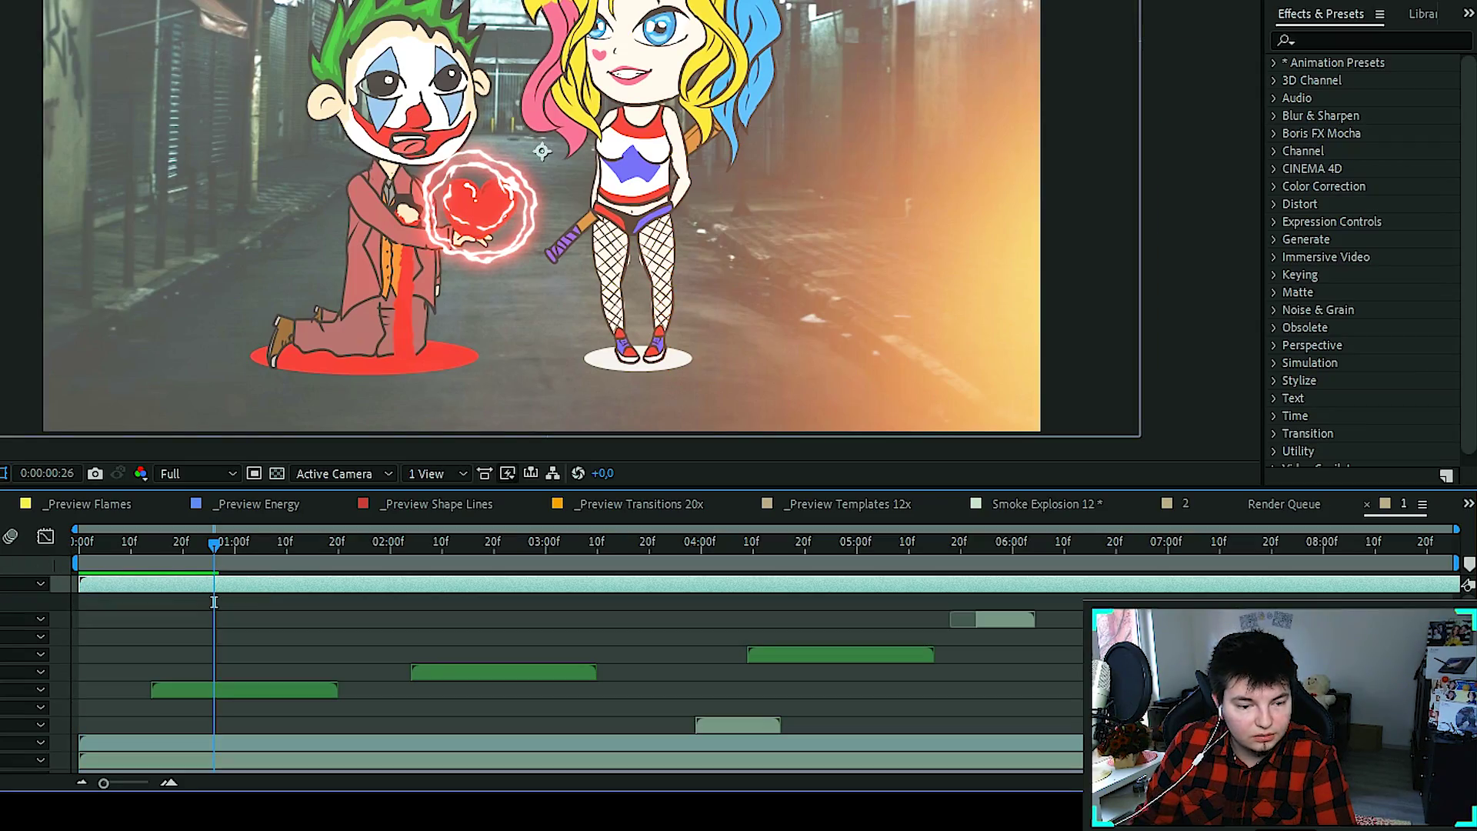
Save the After Effects project and place dzwiek.wav under the video.
scroll(214, 600, down, 1)
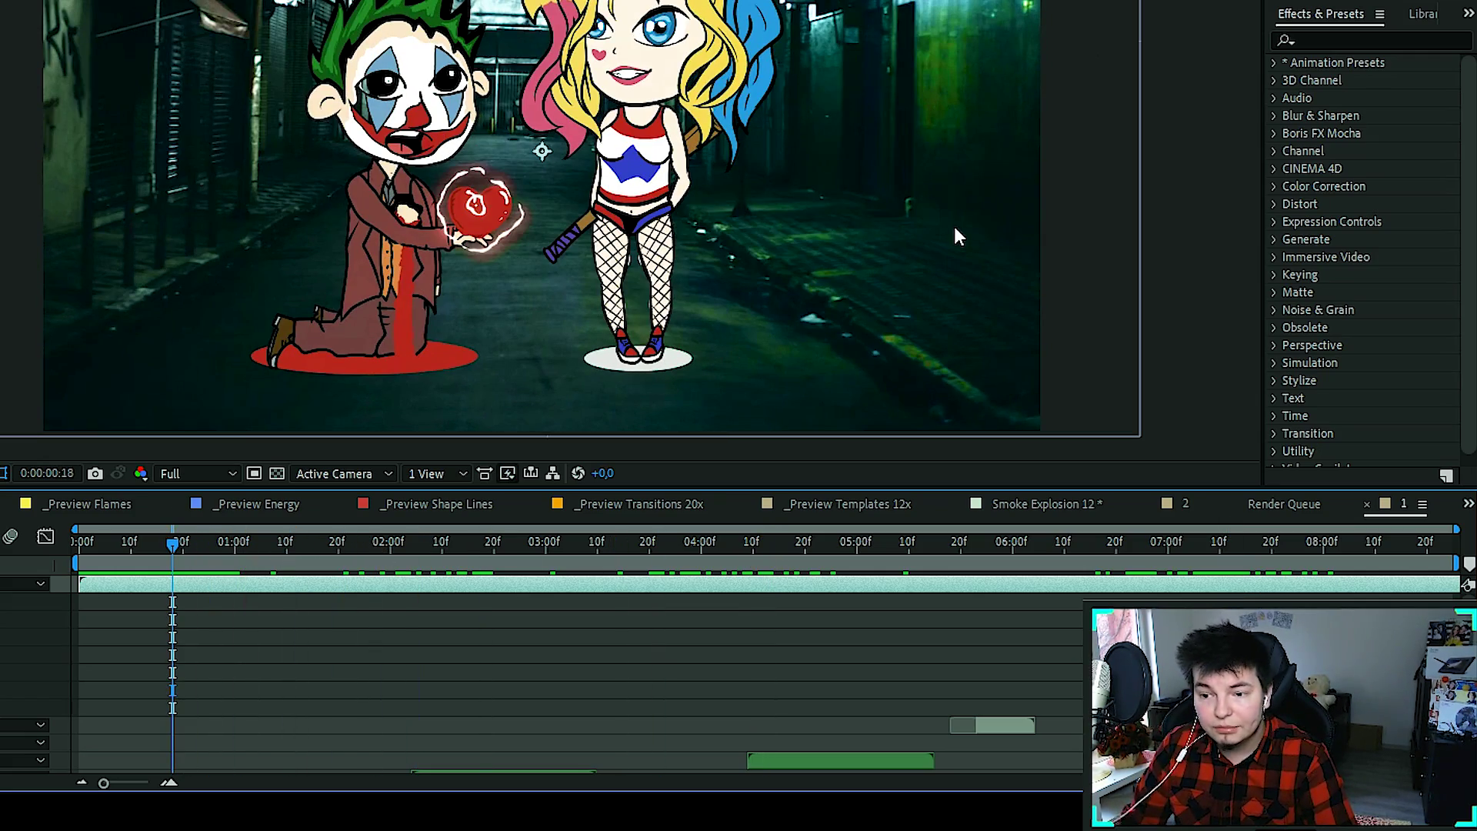
key(ctrl+s)
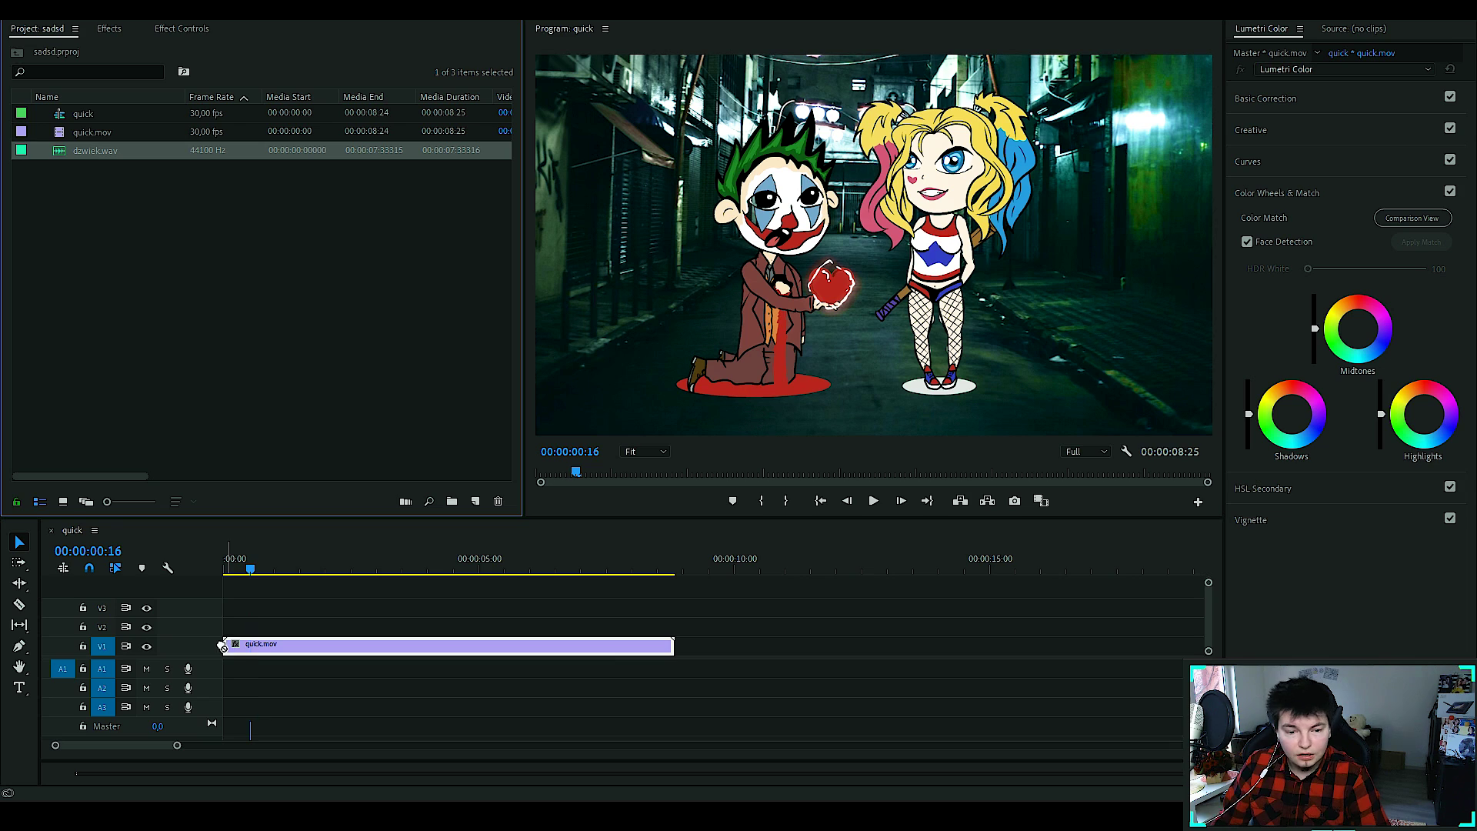
drag(94, 150, 332, 660)
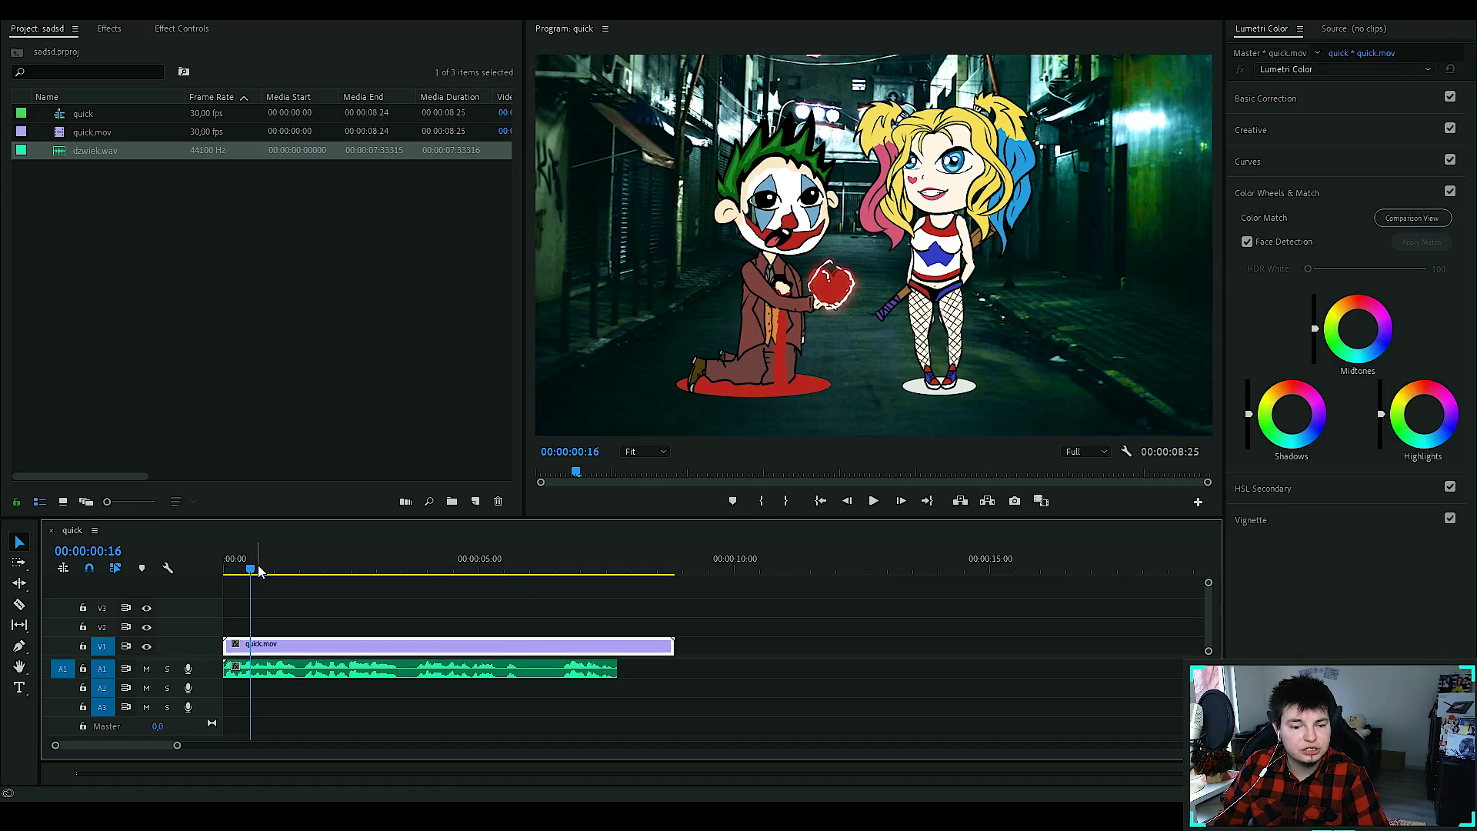
Review the quick sequence from the start, check clip speed and duration, and save the project.
key(Home)
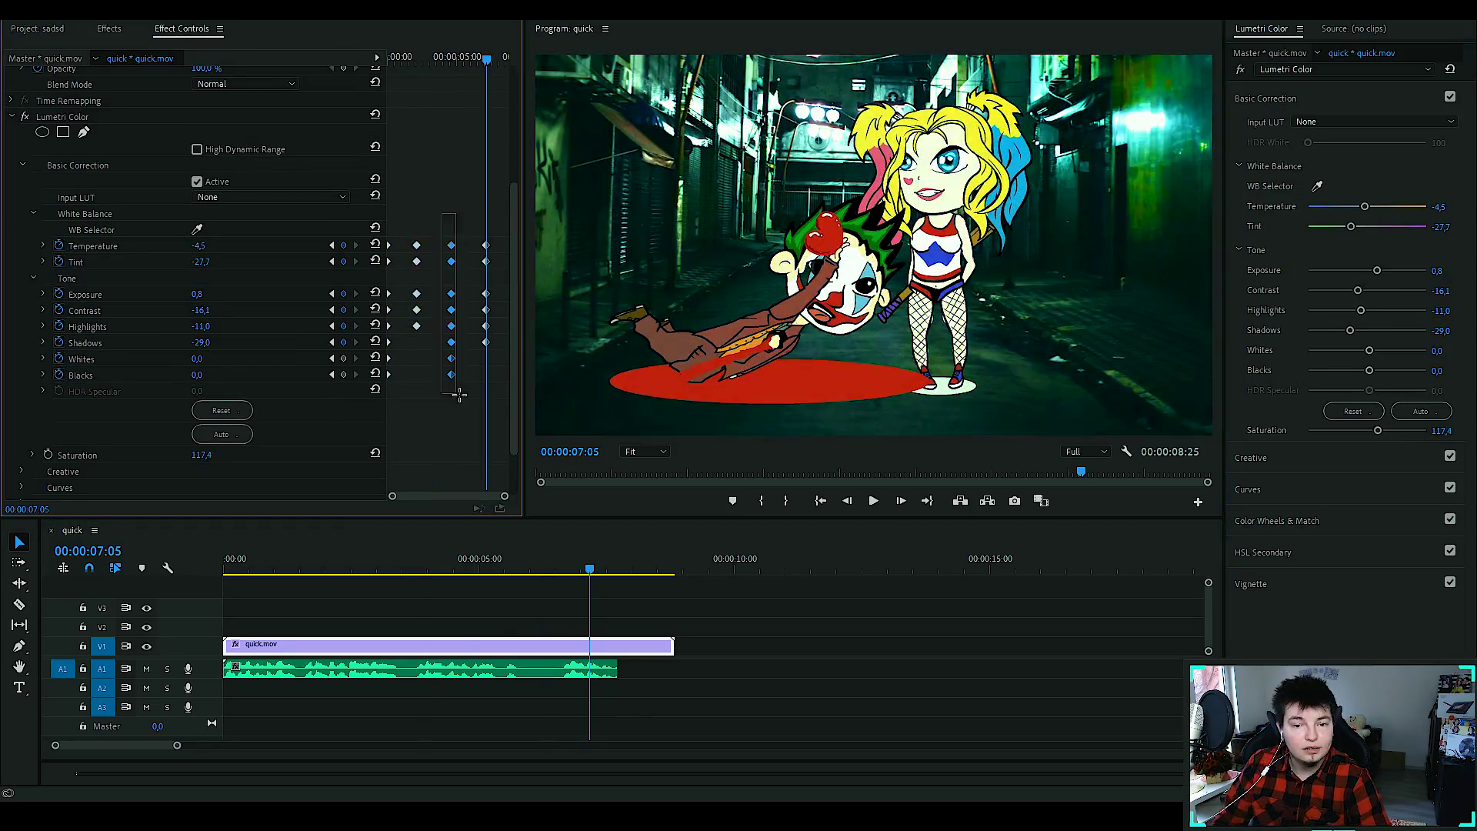
key(ctrl+r)
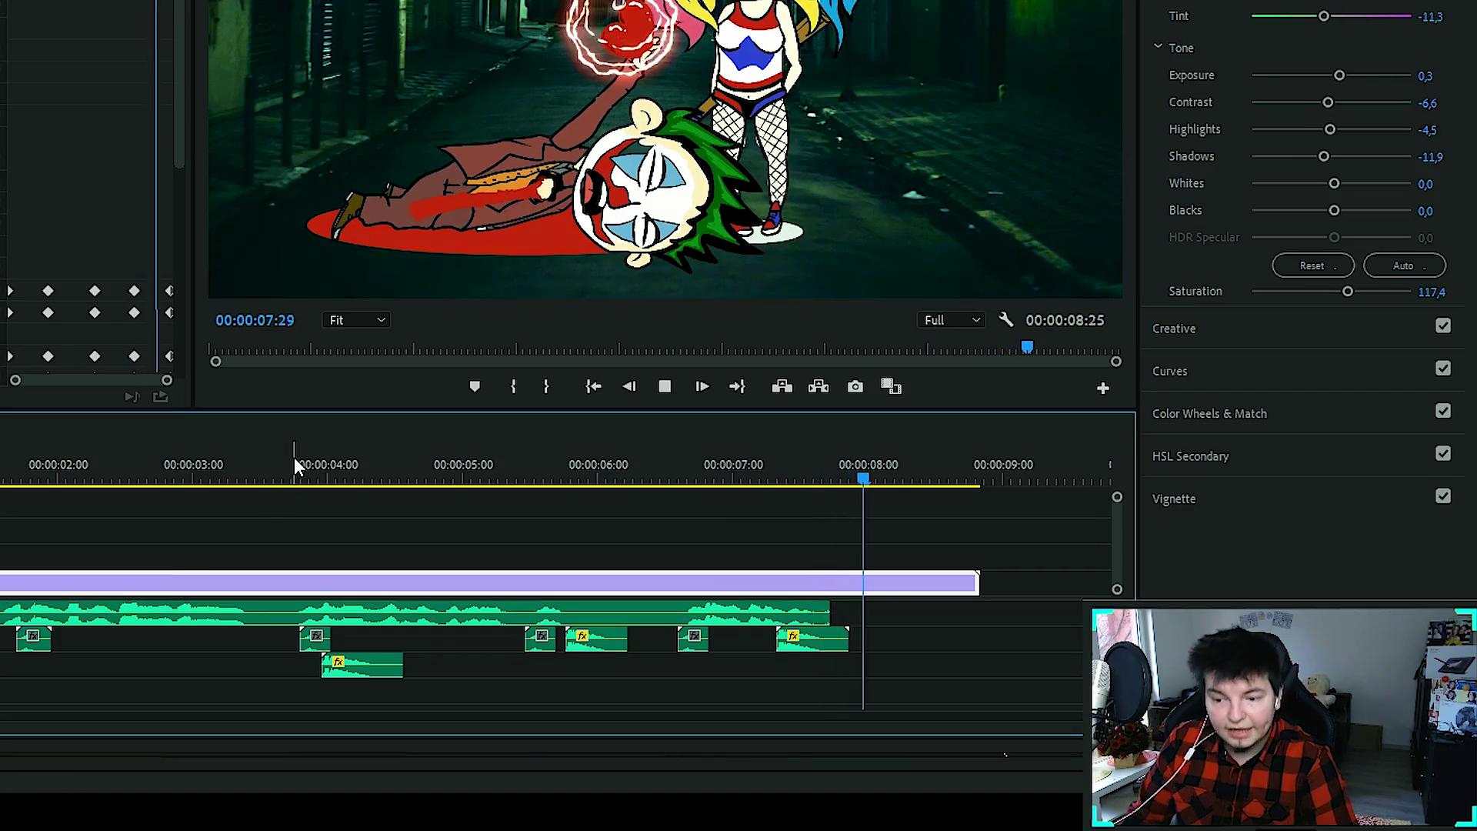
click(153, 476)
key(ctrl+s)
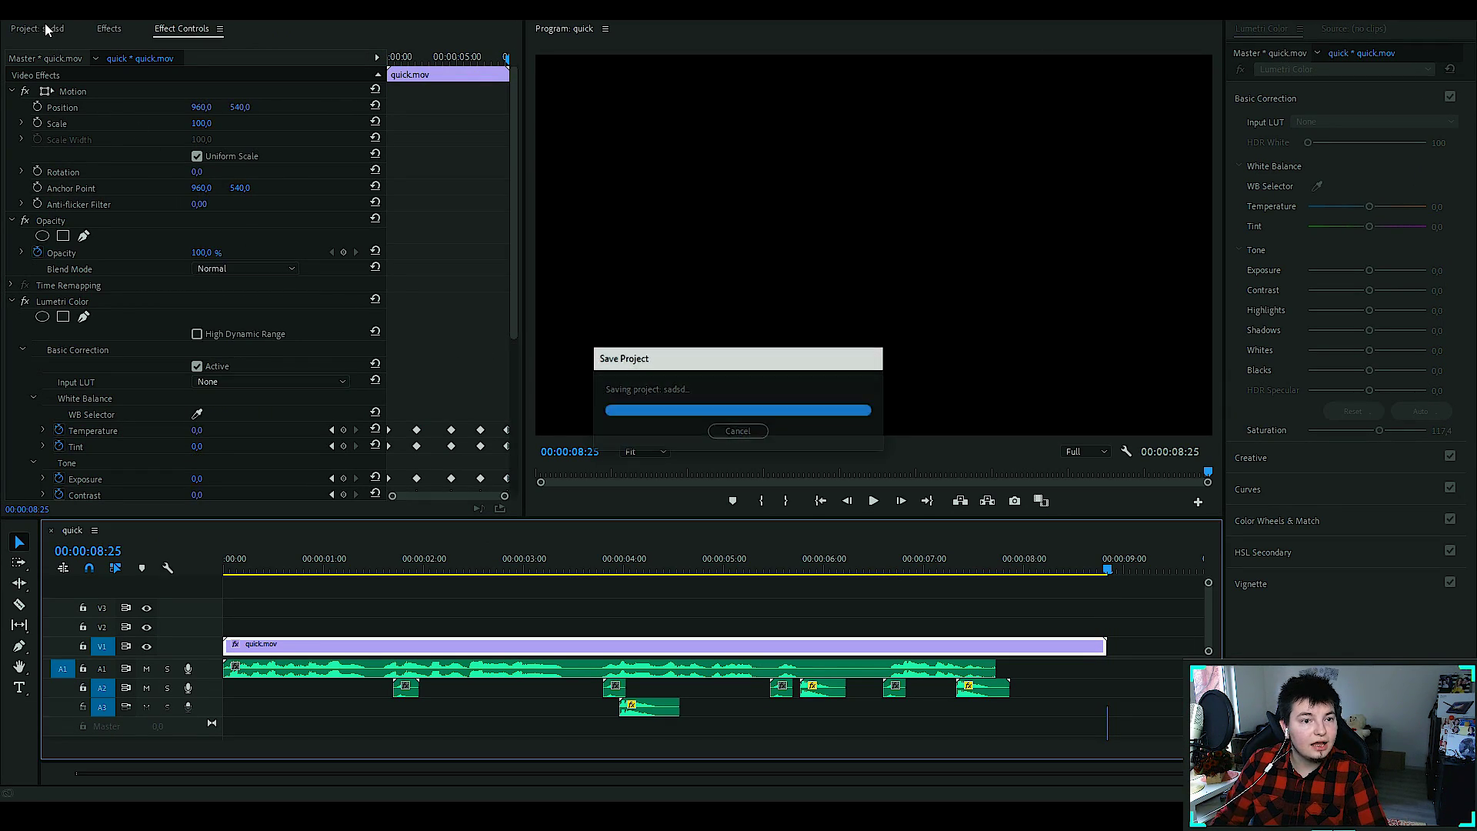
click(54, 29)
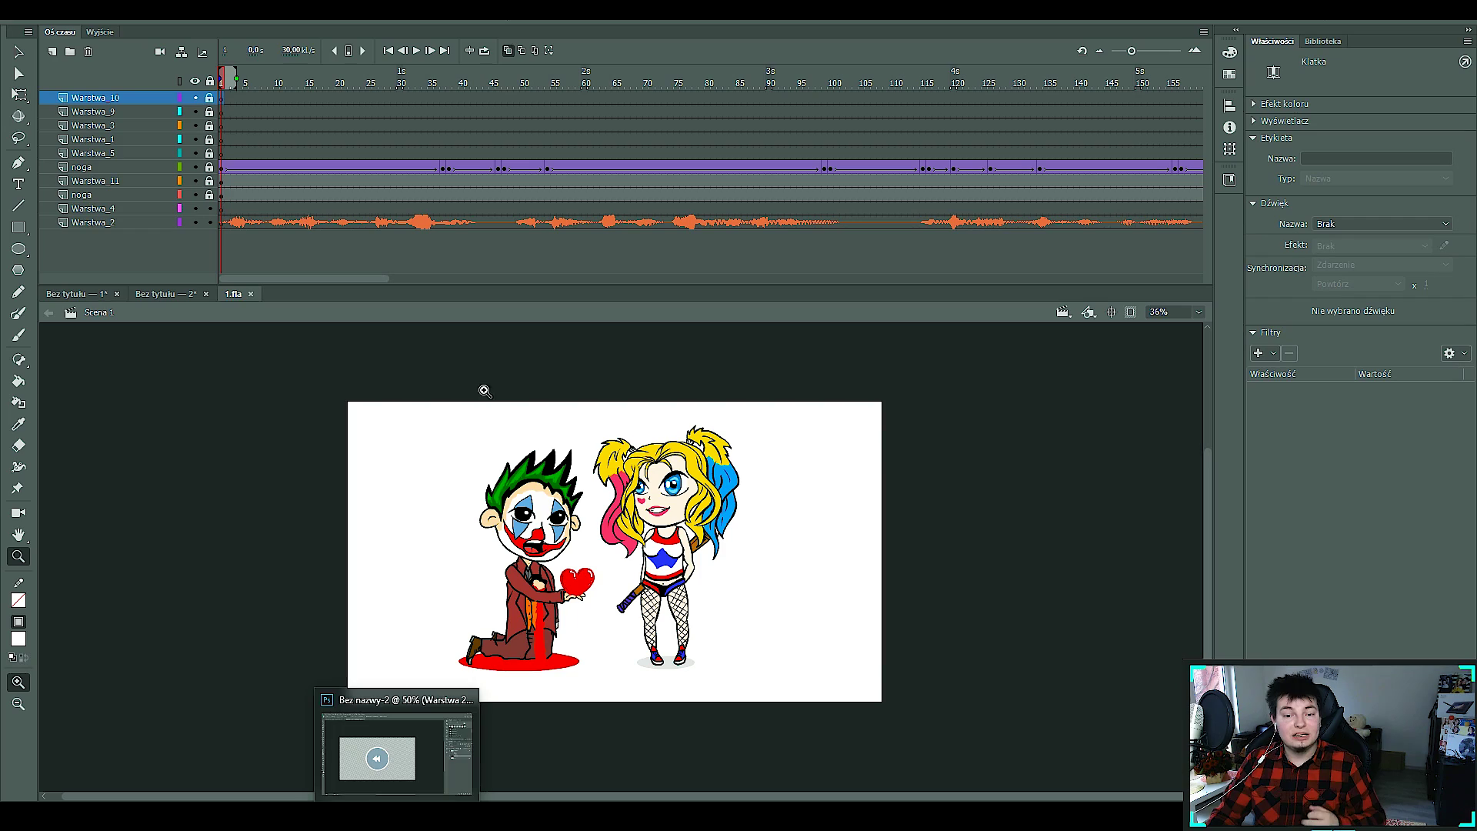
Select Warstwa_5 frames 1 through 76 in the timeline.
drag(286, 153, 683, 153)
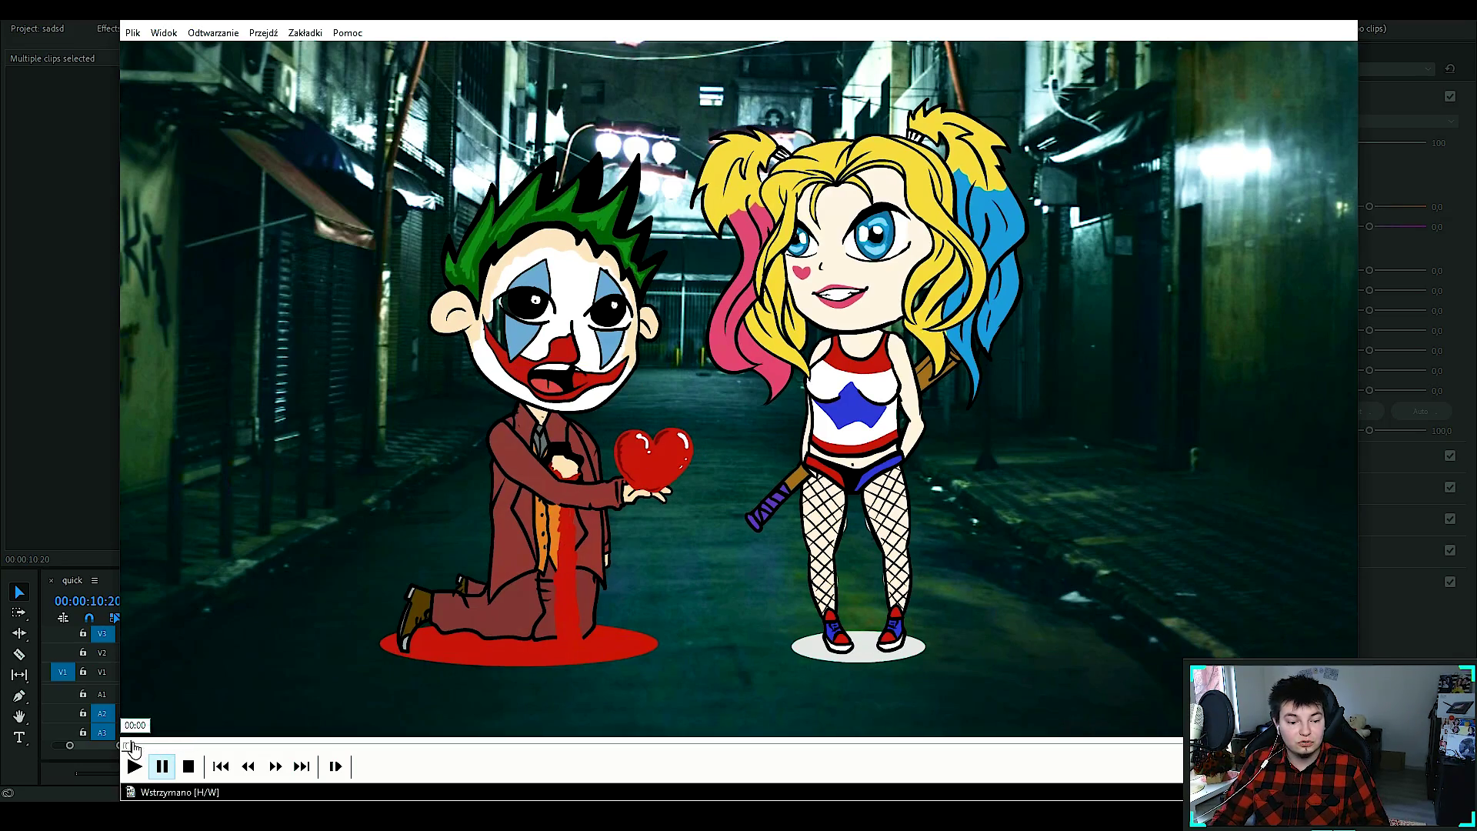
Start playback of WALENTYNKI.mp4 in Media Player Classic.
key(space)
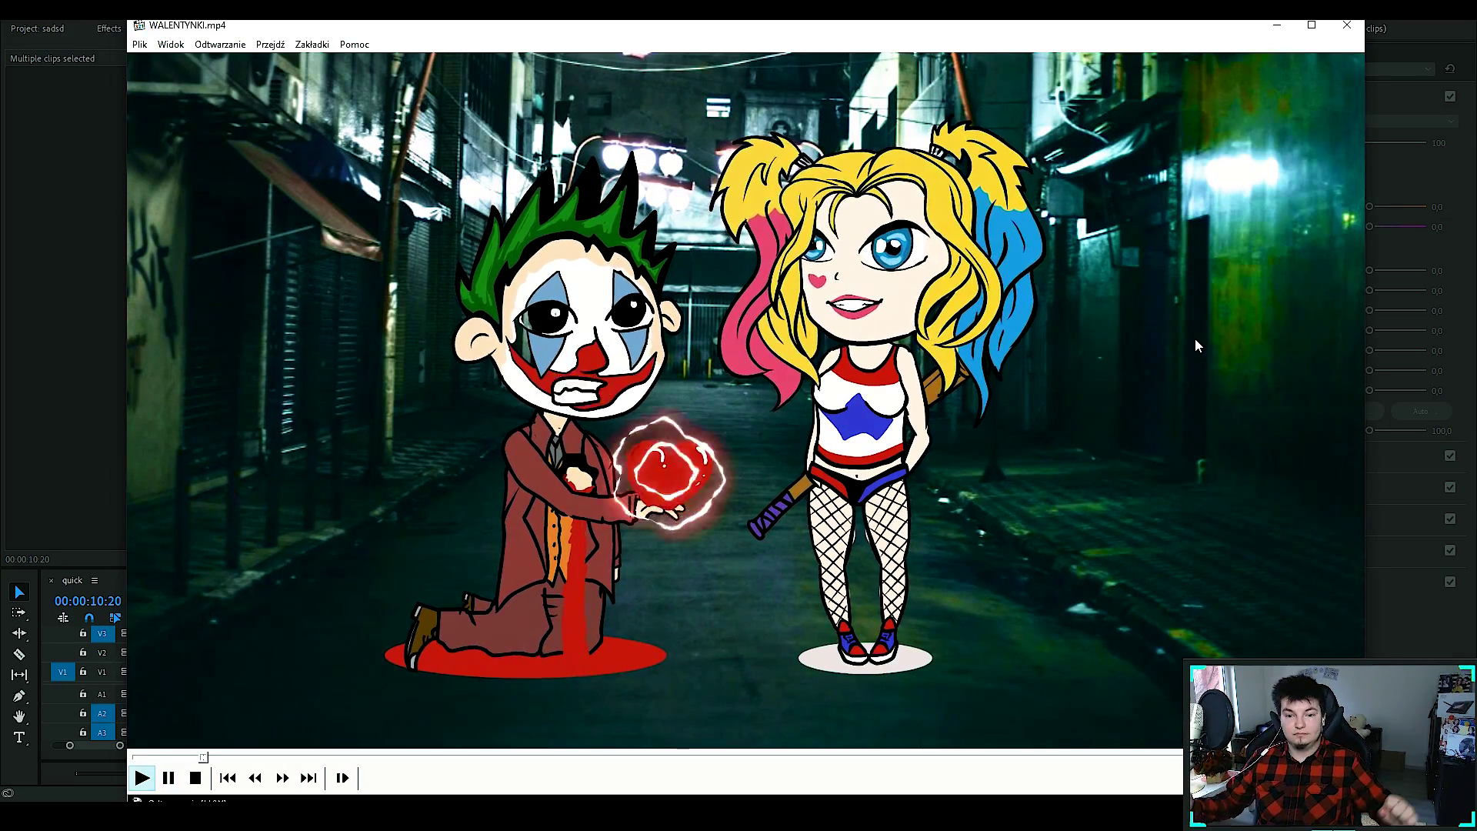